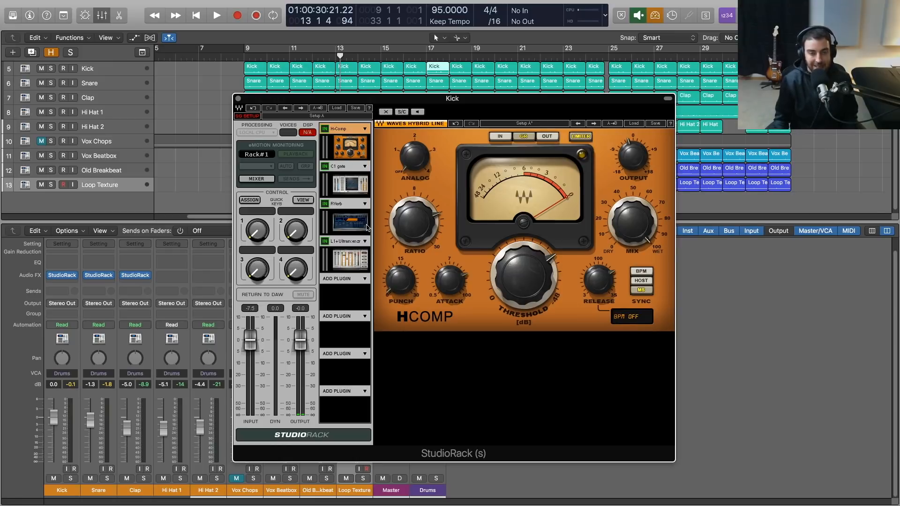
- Bypass StudioRack on the Kick, Snare and Clap channels and listen to the soloed Drums group unprocessed
left_click_drag(52, 277, 122, 277)
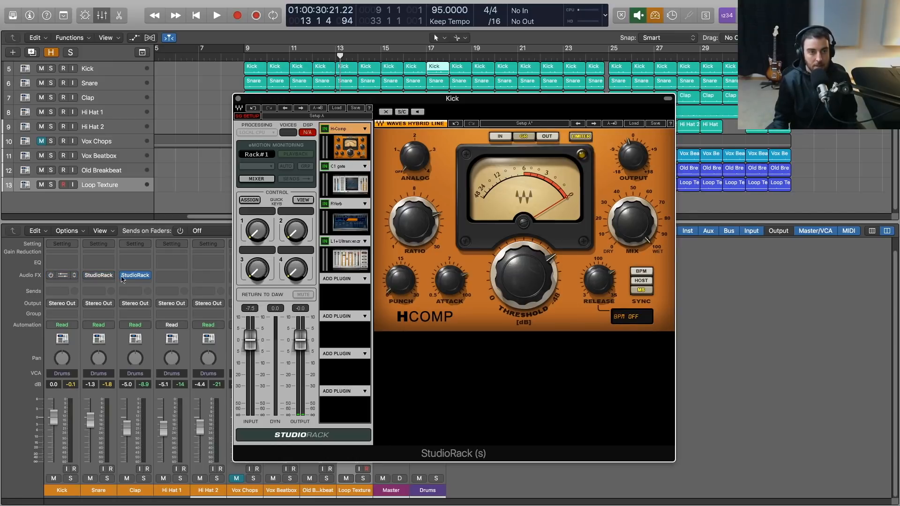
left_click(437, 479)
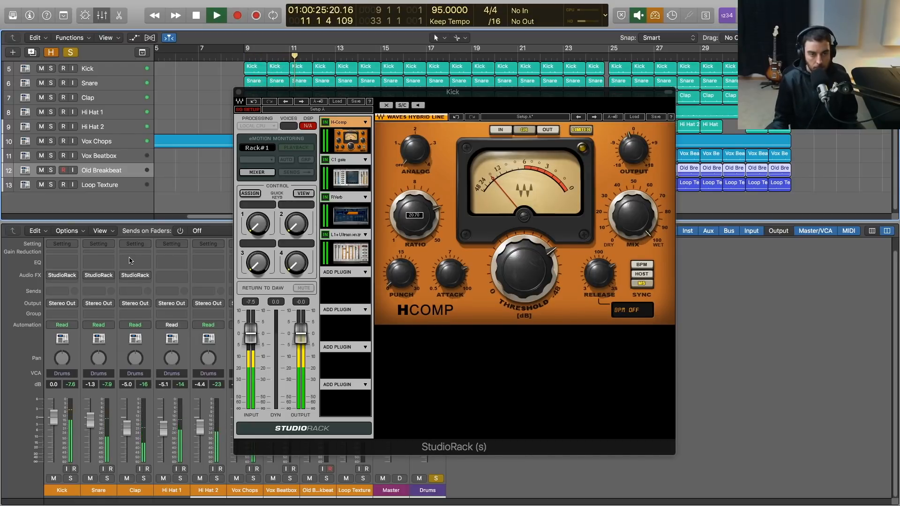
key("space")
- Re-enable StudioRack on Kick, Snare and Clap, play the processed drums for comparison, and close all plugin windows
left_click_drag(69, 277, 160, 288)
left_click(135, 277)
key("space")
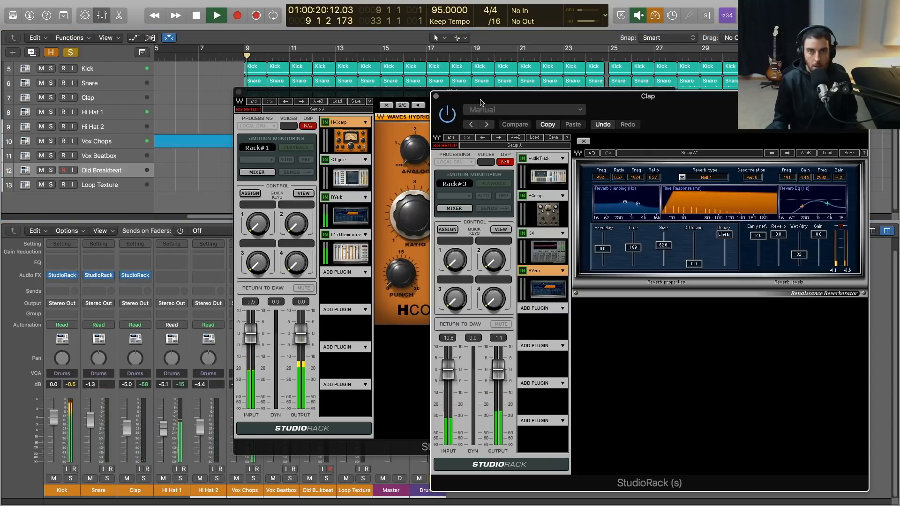
left_click_drag(479, 100, 472, 93)
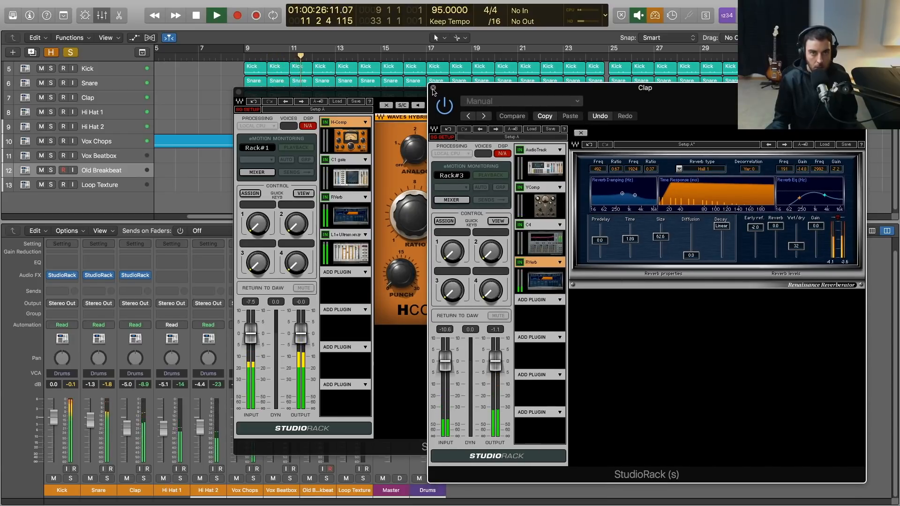
left_click(434, 90, "alt")
key("space")
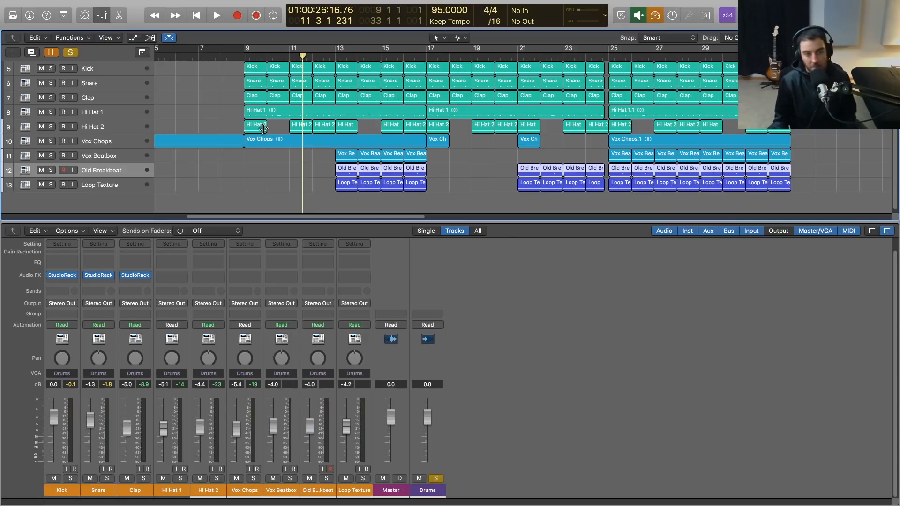
- Audition the Old Breakbeat track soloed from bar 13, with the Drums group solo turned off
left_click(172, 489)
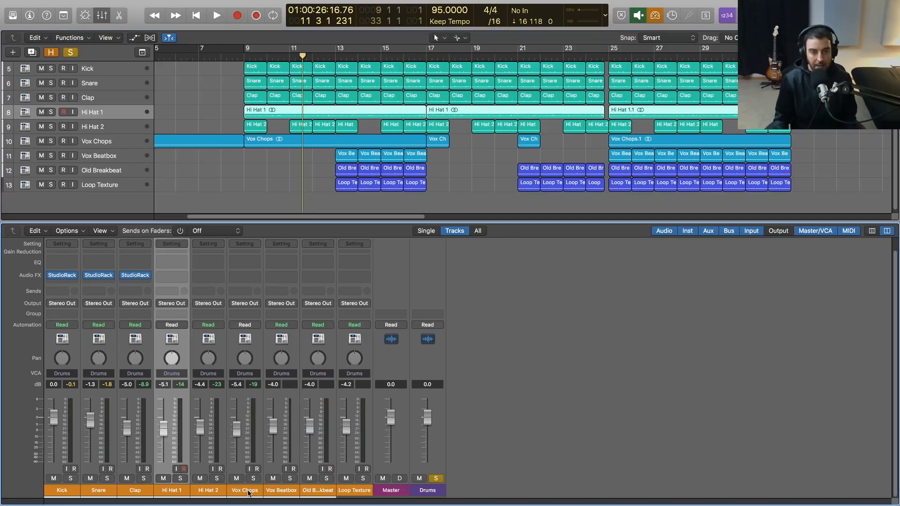
left_click(244, 490)
left_click(278, 492)
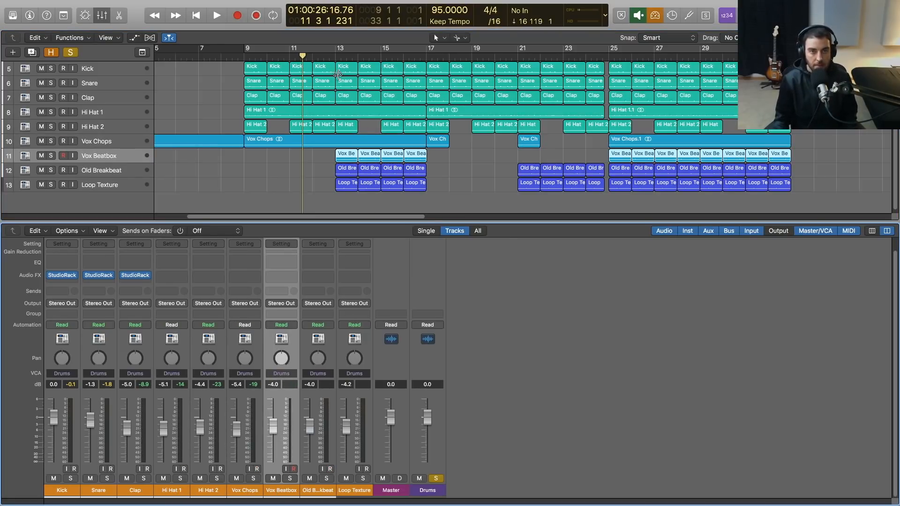
left_click(335, 58)
left_click(327, 479)
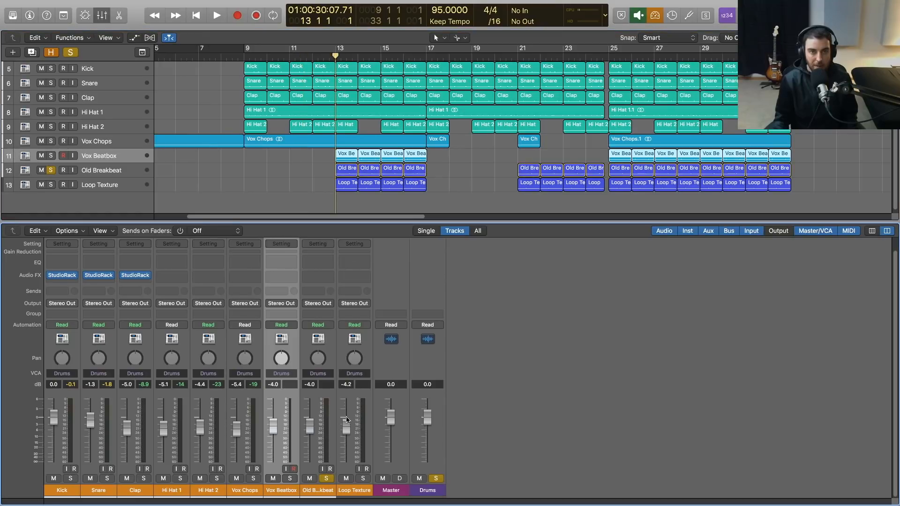
key("space")
left_click(434, 478)
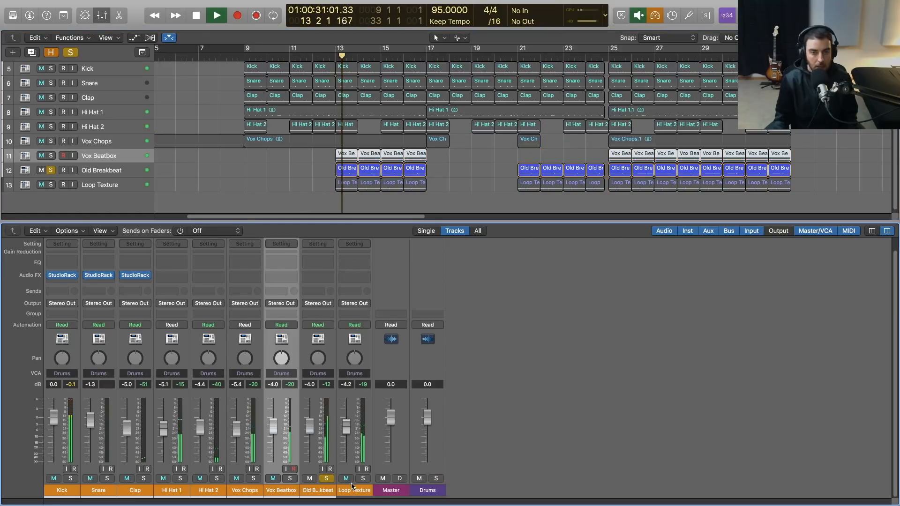
- Switch the solo from Old Breakbeat to Loop Texture, audition it, and clear its solo
left_click(327, 479)
left_click(362, 478)
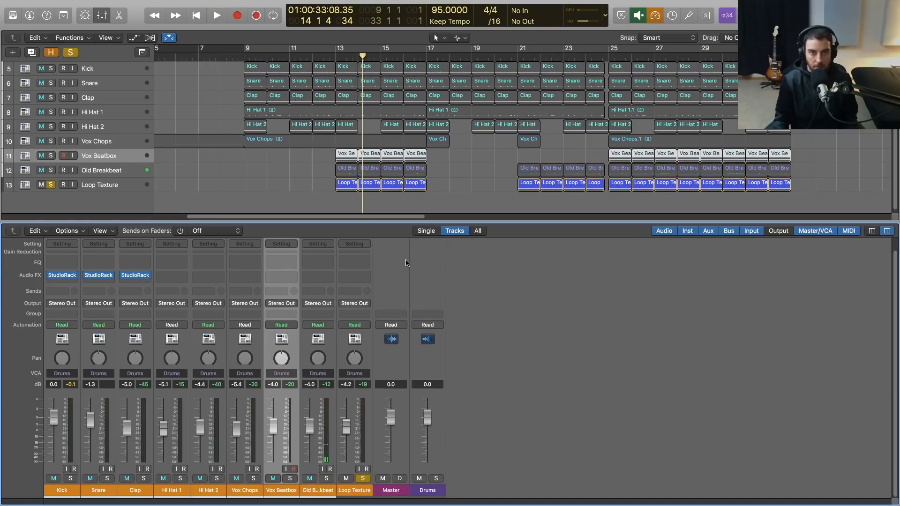
key("space")
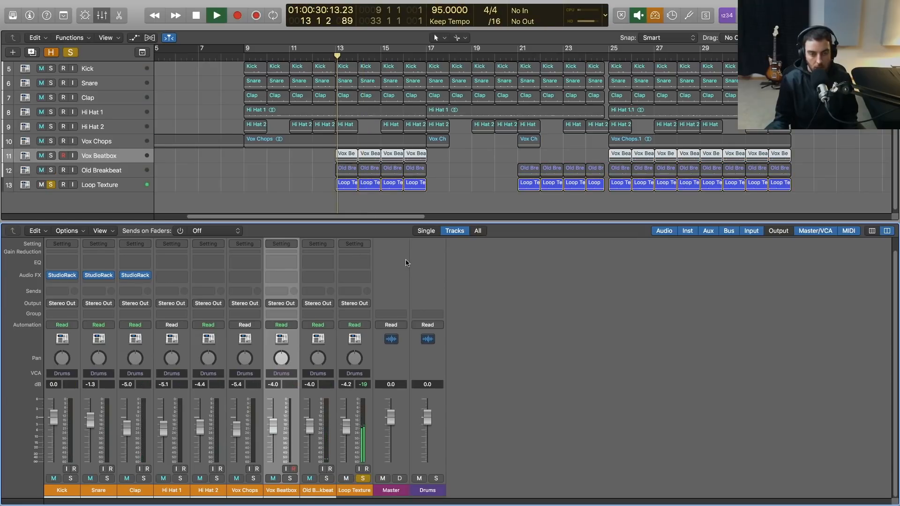
key("space")
left_click(365, 482)
- Solo the Drums group and insert StudioRack on the Hi Hat 1 channel
left_click(172, 490)
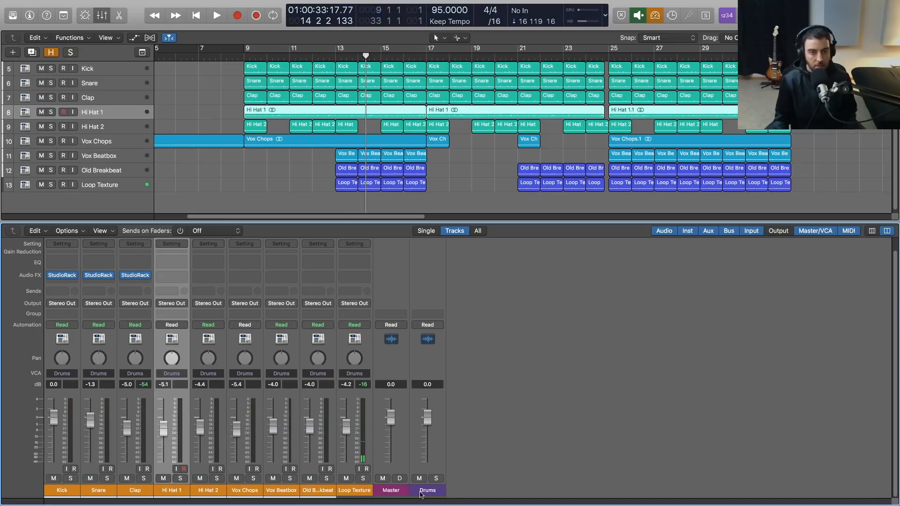
left_click(436, 479)
left_click(175, 275)
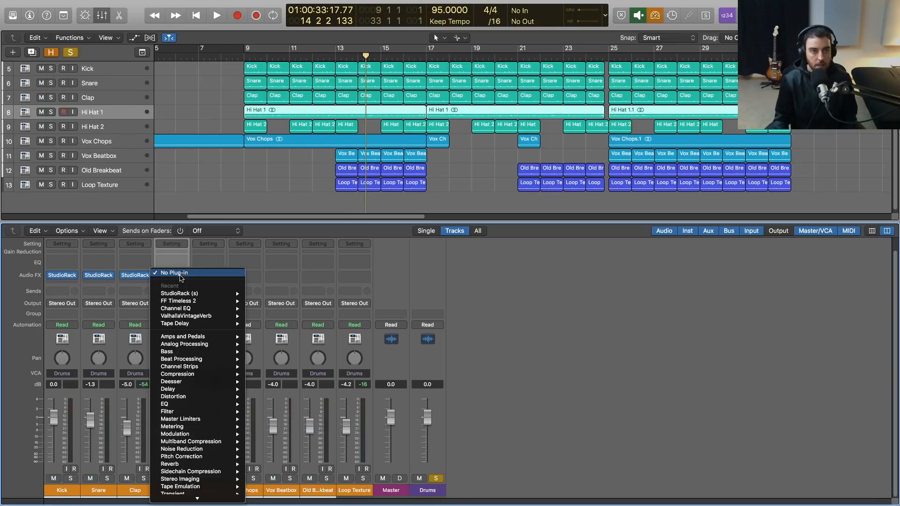
left_click(252, 272)
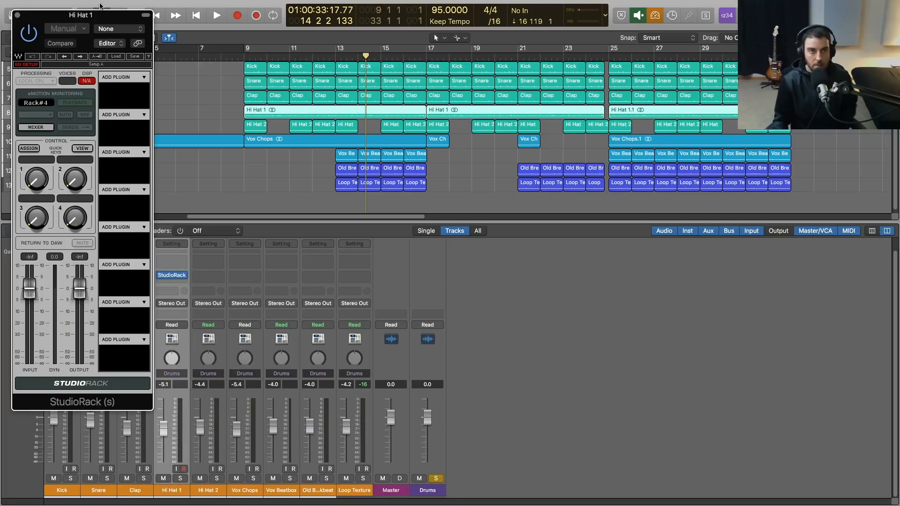
left_click_drag(96, 15, 483, 47)
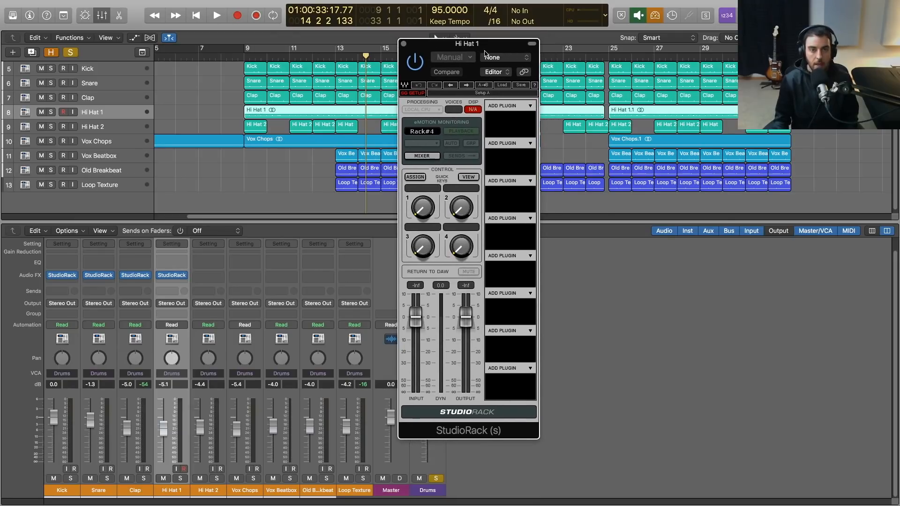
- Solo the Hi Hat 1 track in place of the Drums group and audition it from bar 9
left_click(51, 112)
left_click(248, 60)
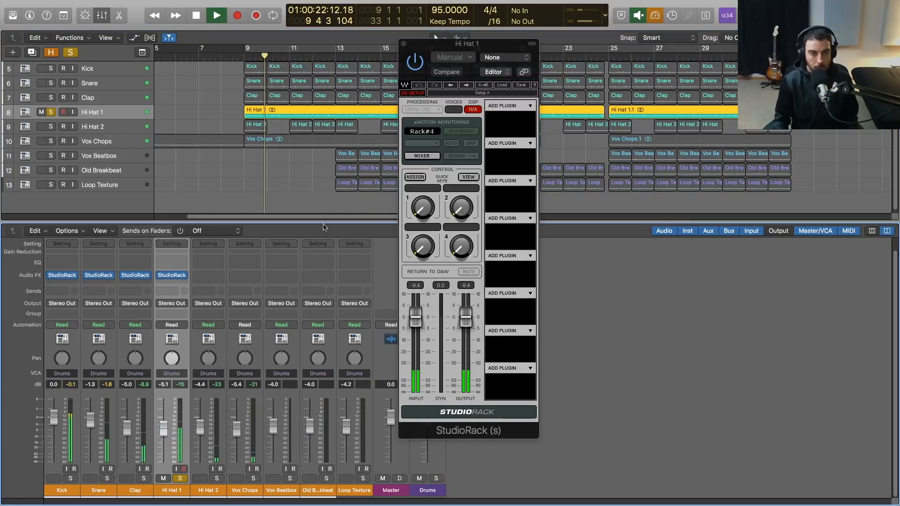
left_click_drag(465, 49, 513, 50)
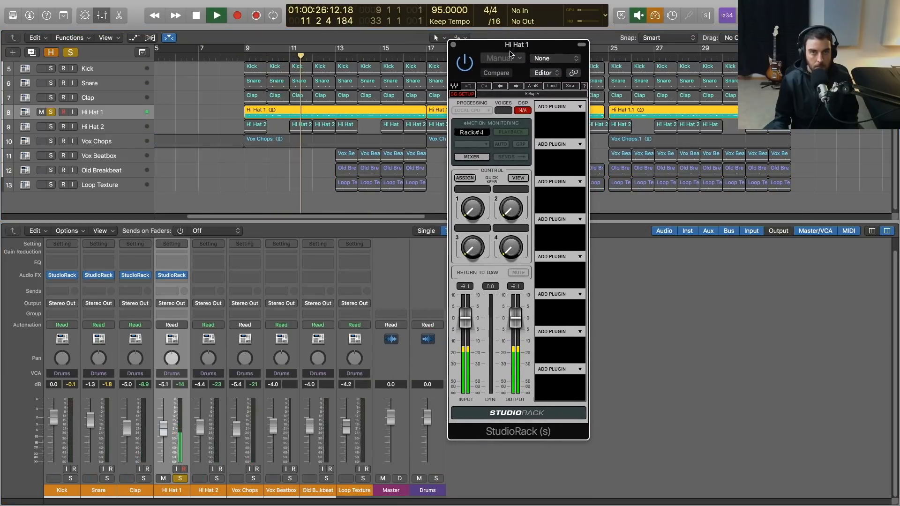
key("space")
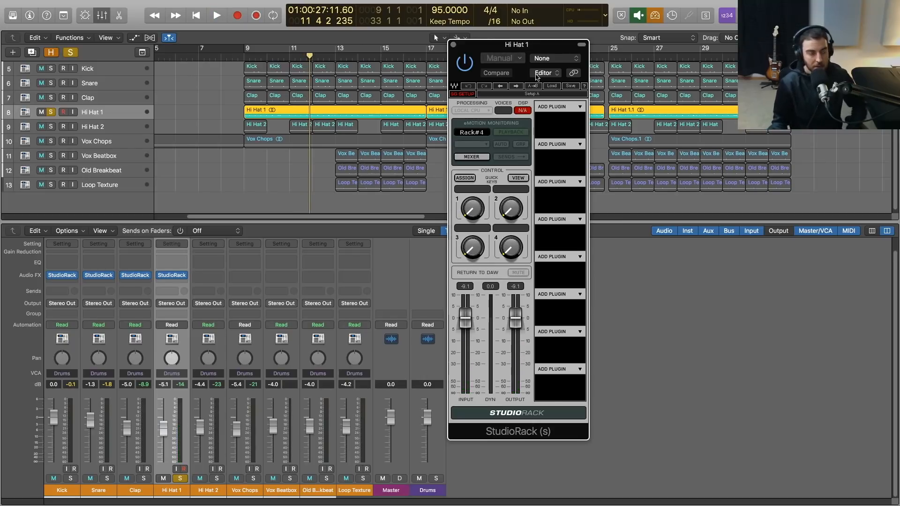
- Load the AudioTrack plugin into the first slot of the Hi Hat 1 StudioRack
left_click_drag(536, 46, 540, 42)
left_click(584, 102)
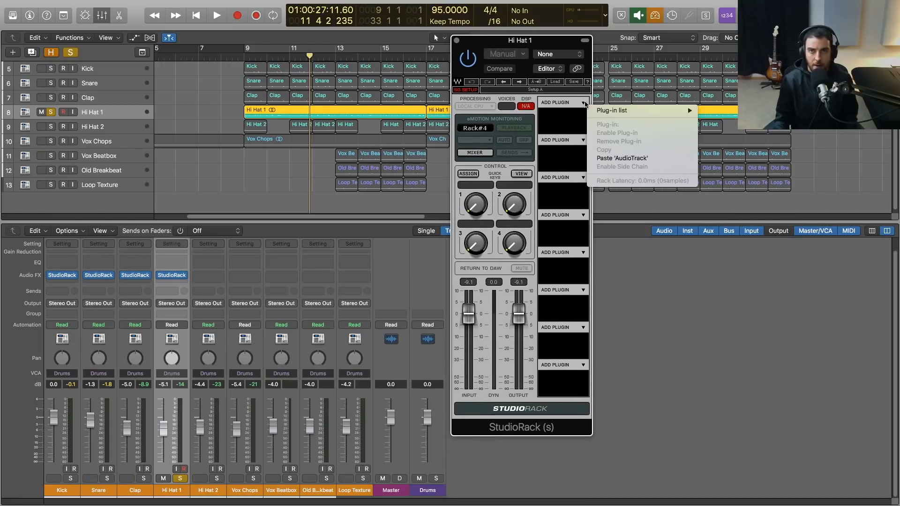
mouse_move(601, 112)
mouse_move(721, 111)
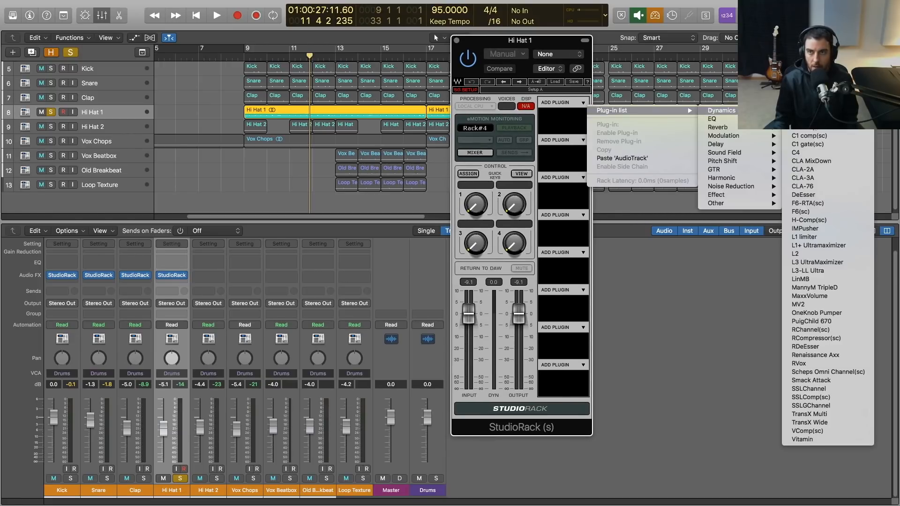
left_click(807, 119)
left_click_drag(529, 40, 264, 43)
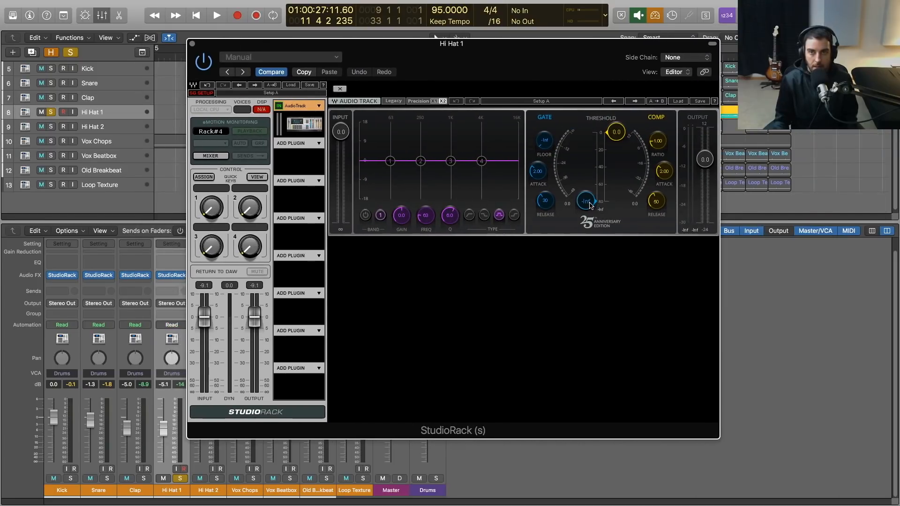
- Set the AudioTrack gate to a threshold of -21.6, attack 2.11 and release 70 while auditioning the hi-hat
key("space")
left_click_drag(586, 202, 586, 150)
left_click_drag(545, 200, 538, 170)
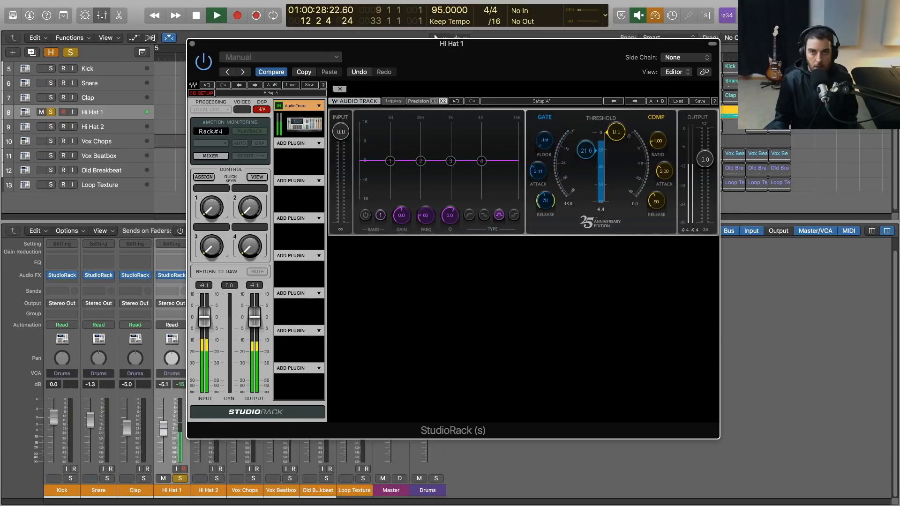
key("space")
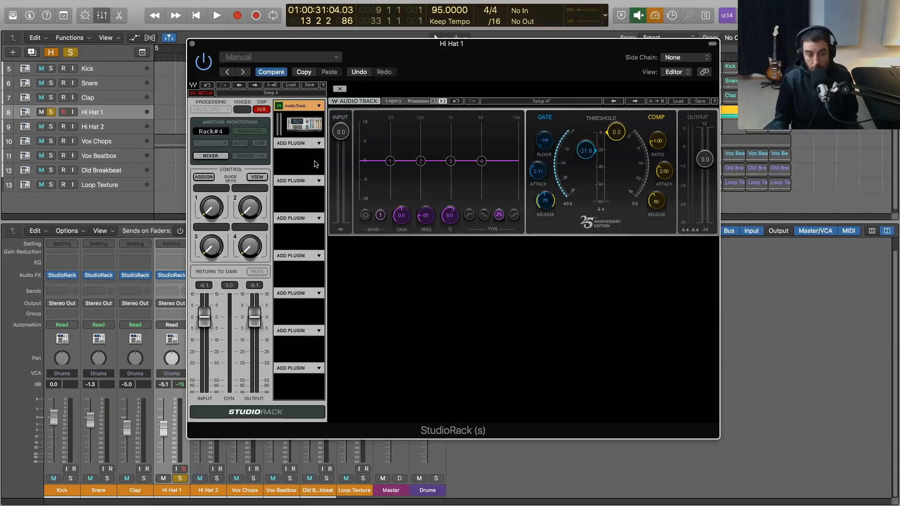
key("space")
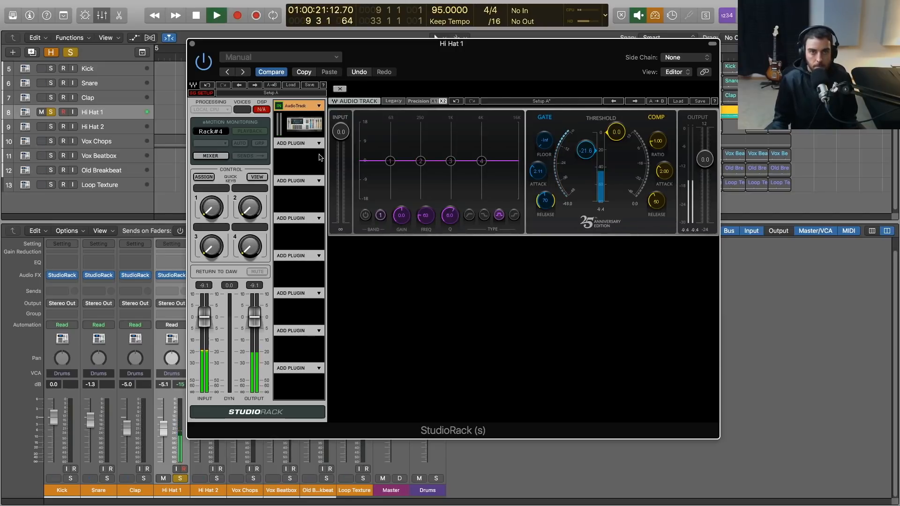
key("space")
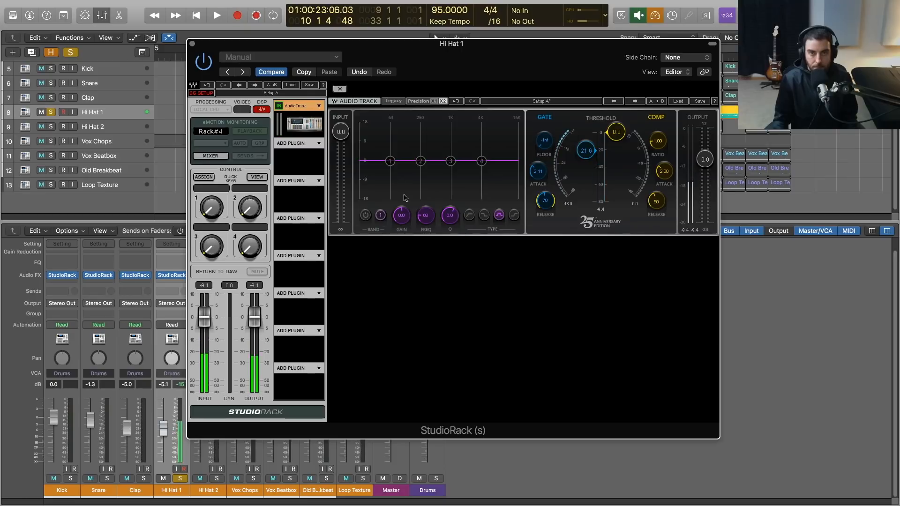
- Enable AudioTrack EQ band 1 as a high-pass filter and raise its frequency to about 958 Hz during playback
left_click(366, 215)
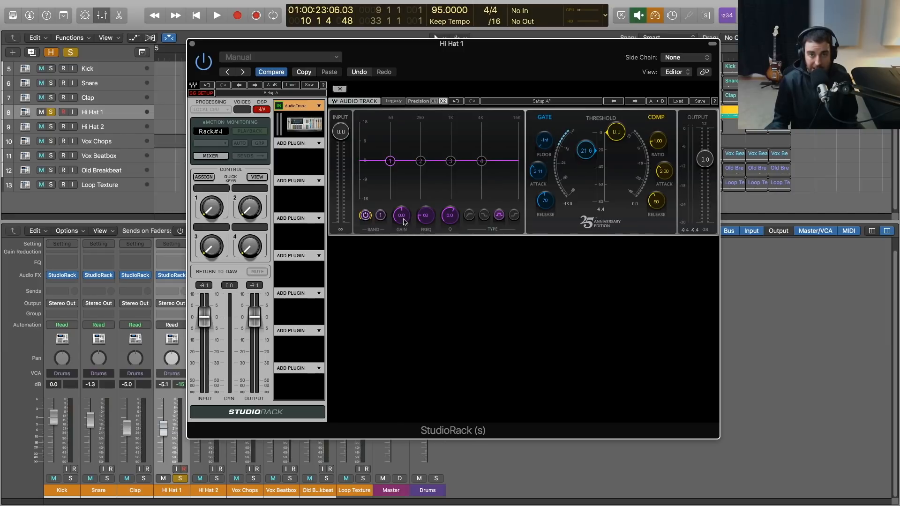
left_click_drag(420, 225, 396, 216)
left_click(470, 217)
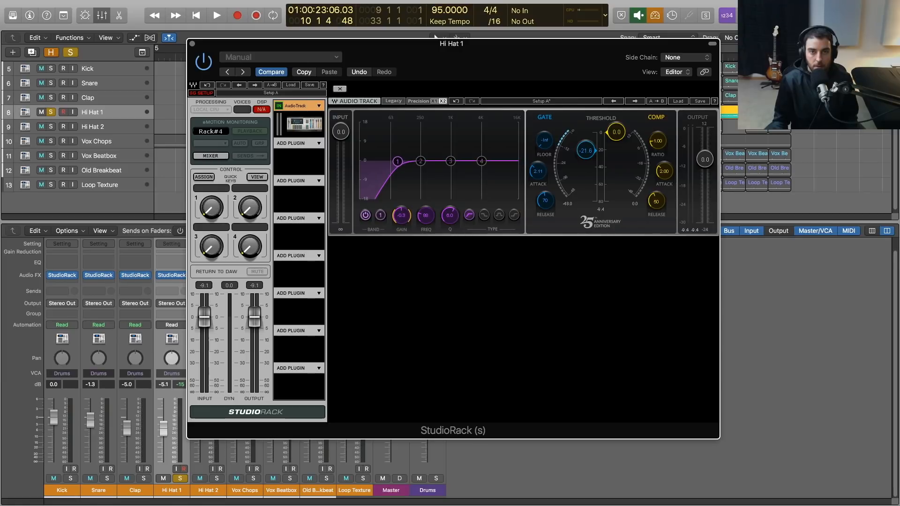
left_click_drag(426, 218, 428, 188)
key("space")
mouse_move(427, 221)
left_mouse_down()
mouse_move(427, 268)
mouse_move(427, 209)
mouse_move(430, 221)
left_mouse_up()
key("space")
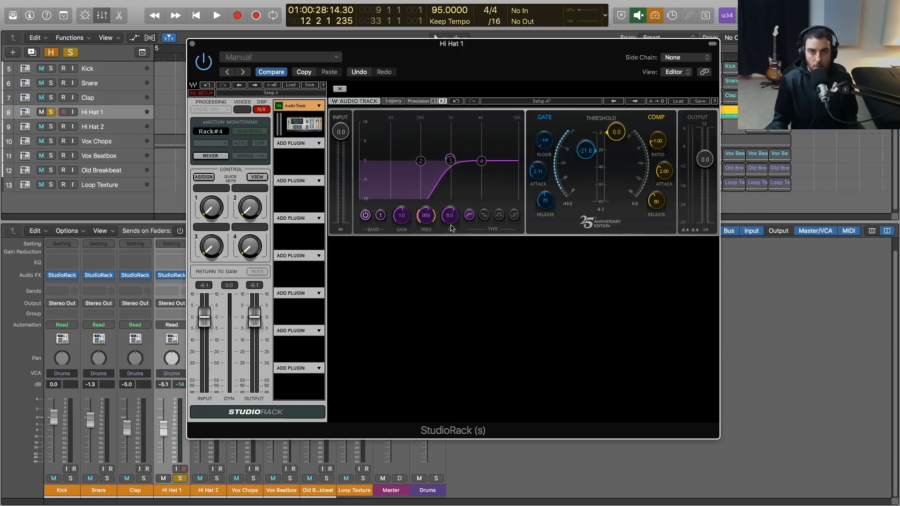
- Set AudioTrack EQ band 4 to a low-pass shape and move it to about 20900 Hz
left_click(484, 162)
left_click(514, 215)
left_click_drag(485, 161, 514, 161)
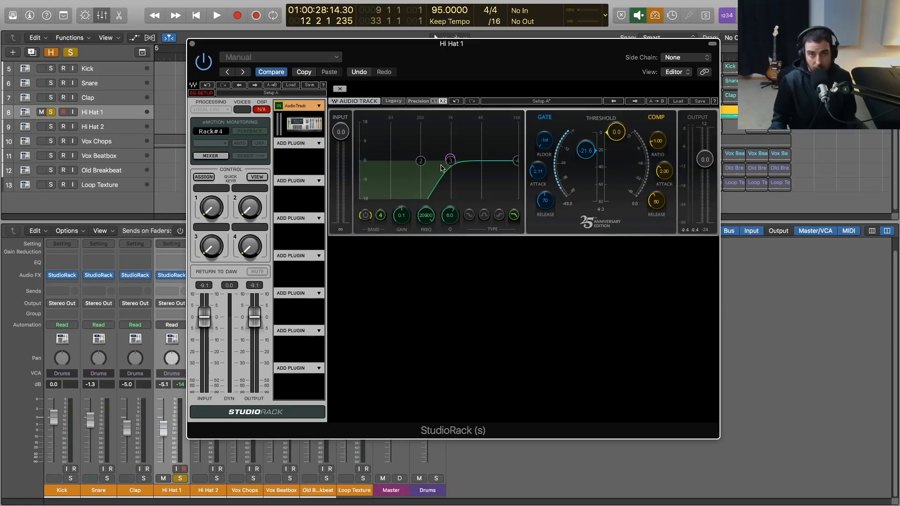
- Load the H-Comp compressor into the second slot of the Hi Hat 1 StudioRack
left_click(317, 143)
mouse_move(347, 150)
mouse_move(457, 150)
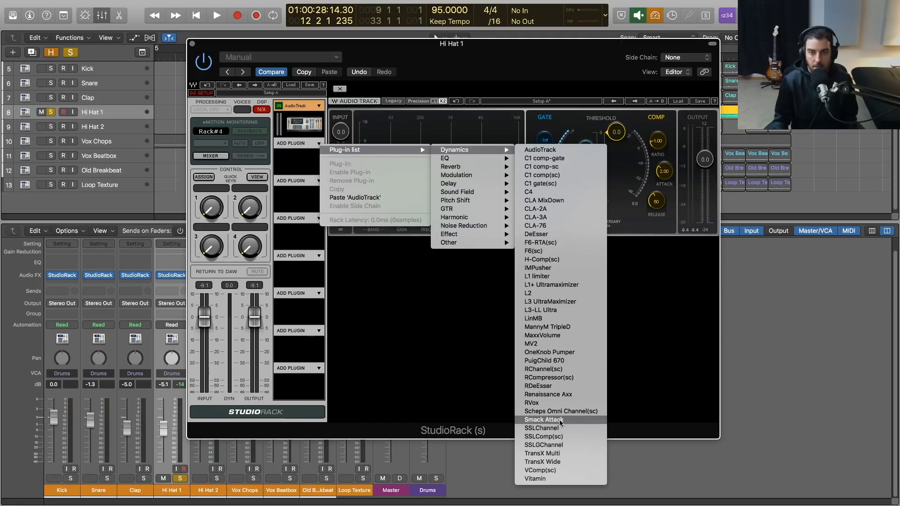
left_click(554, 260)
- Adjust the H-Comp threshold and lengthen its attack while listening to the hi-hat
key("space")
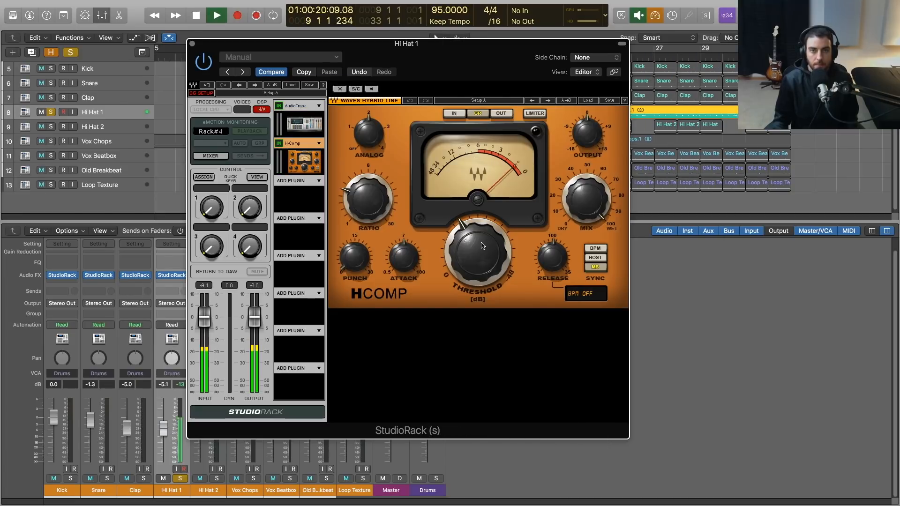
mouse_move(478, 262)
left_mouse_down()
mouse_move(478, 237)
mouse_move(478, 261)
left_mouse_up()
left_click_drag(404, 258, 403, 232)
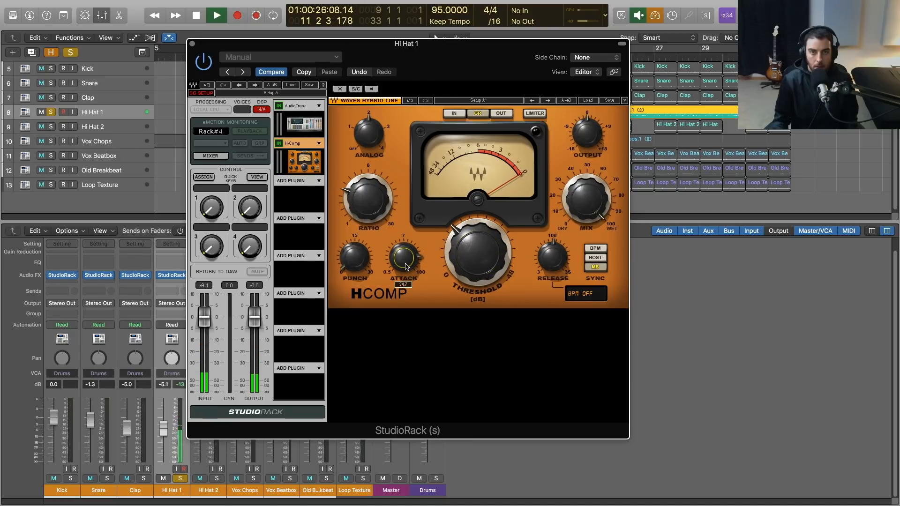
key("space")
left_click_drag(406, 267, 406, 262)
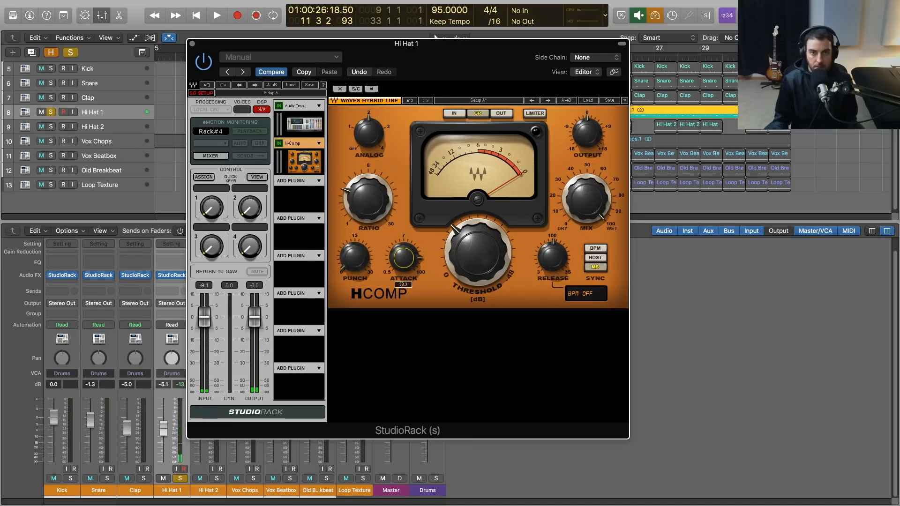
- Raise the H-Comp ratio, lower its threshold and adjust its release during hi-hat playback
key("space")
mouse_move(369, 199)
left_mouse_down()
mouse_move(369, 171)
mouse_move(368, 183)
left_mouse_up()
left_click_drag(482, 270, 482, 257)
mouse_move(554, 270)
left_mouse_down()
mouse_move(554, 262)
mouse_move(554, 269)
left_mouse_up()
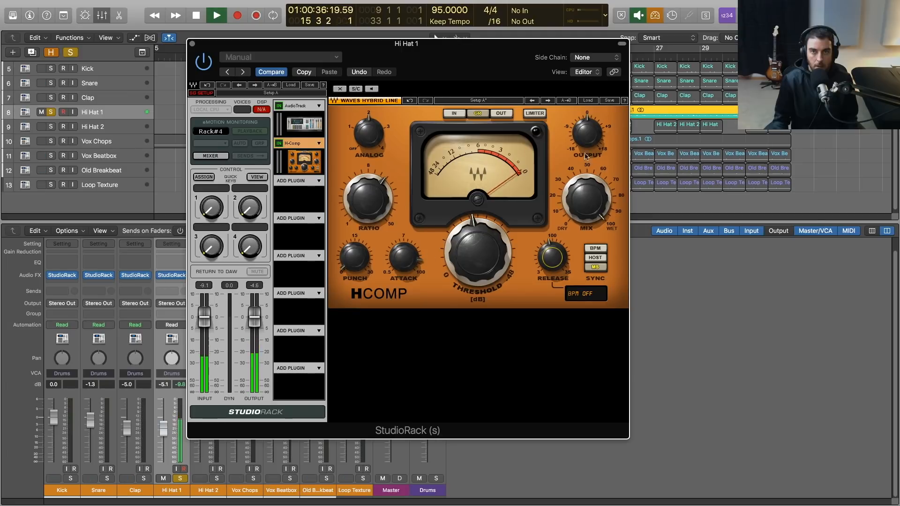
key("space")
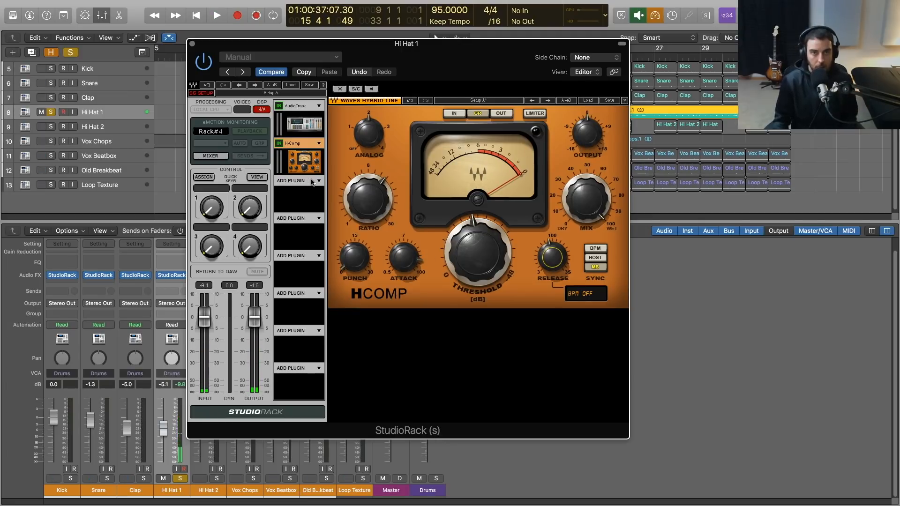
- Load Doubler2 into the third slot of the Hi Hat 1 StudioRack and audition it
left_click(317, 182)
mouse_move(327, 189)
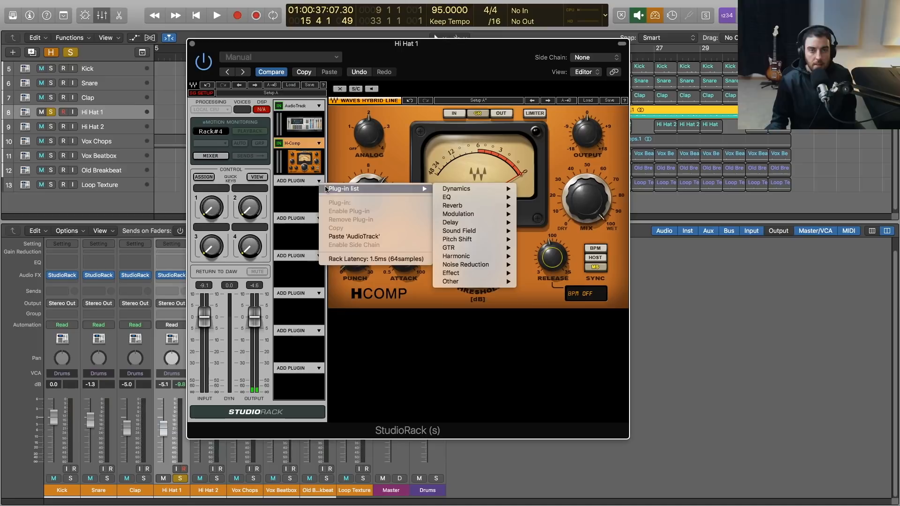
mouse_move(468, 221)
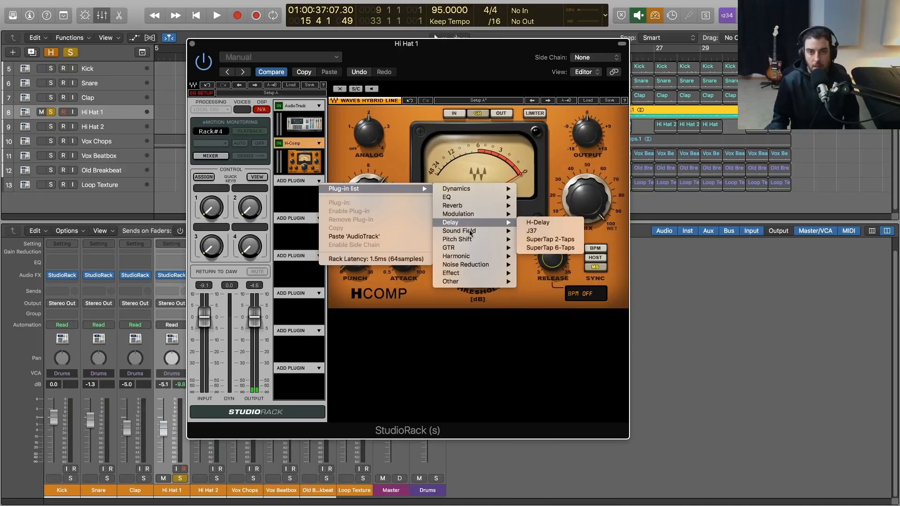
mouse_move(470, 239)
left_click(541, 242)
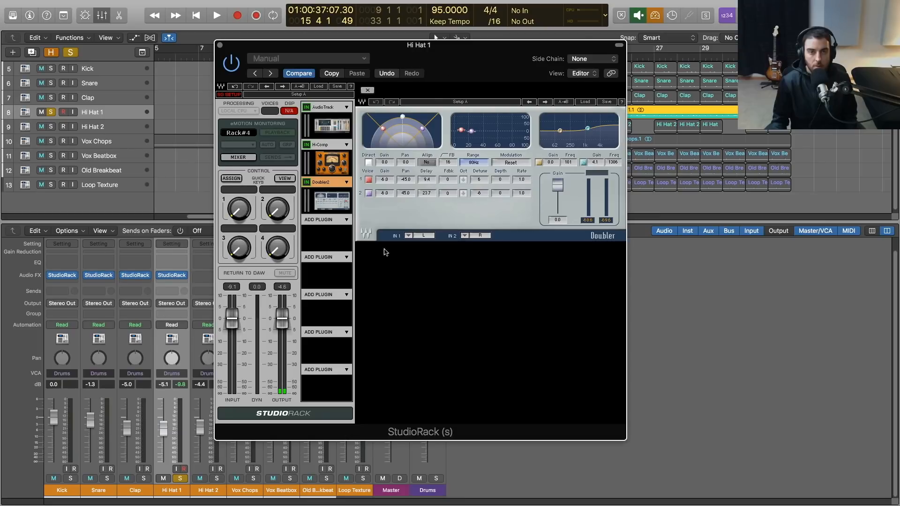
key("space")
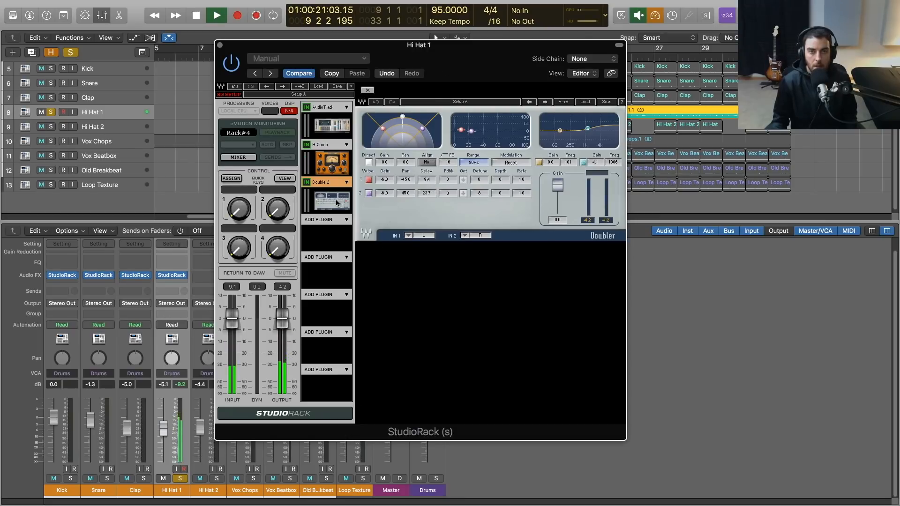
key("space")
- Turn off Doubler voice 2 and set voice 1 to about 49.6 ms delay with a detune of 4
left_click(368, 193)
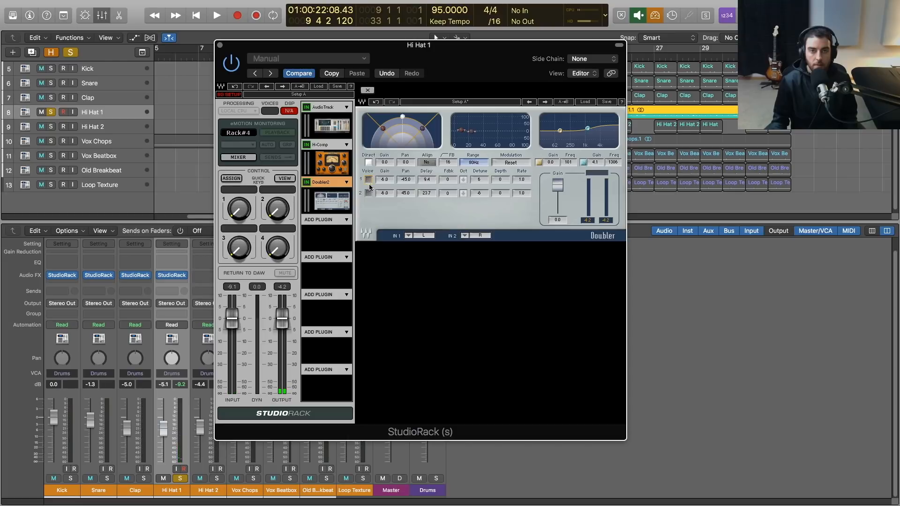
left_click_drag(461, 129, 490, 130)
key("space")
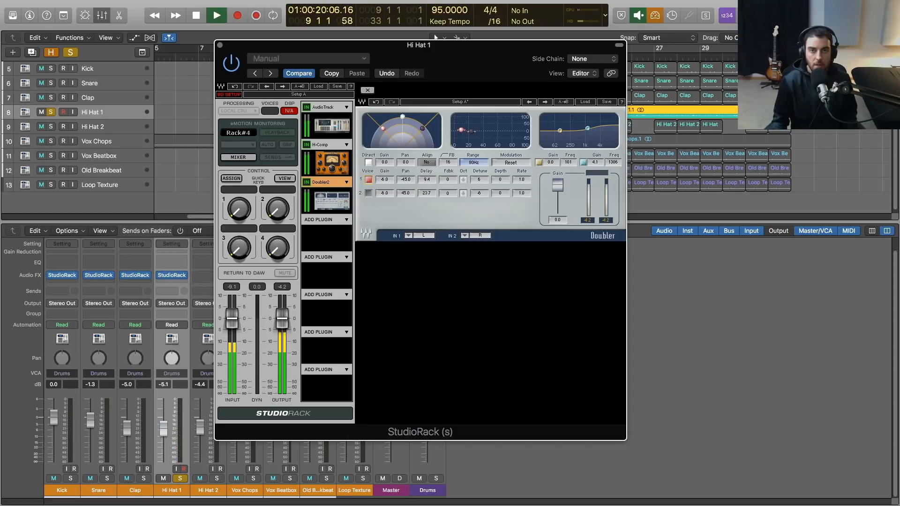
left_click_drag(383, 129, 413, 125)
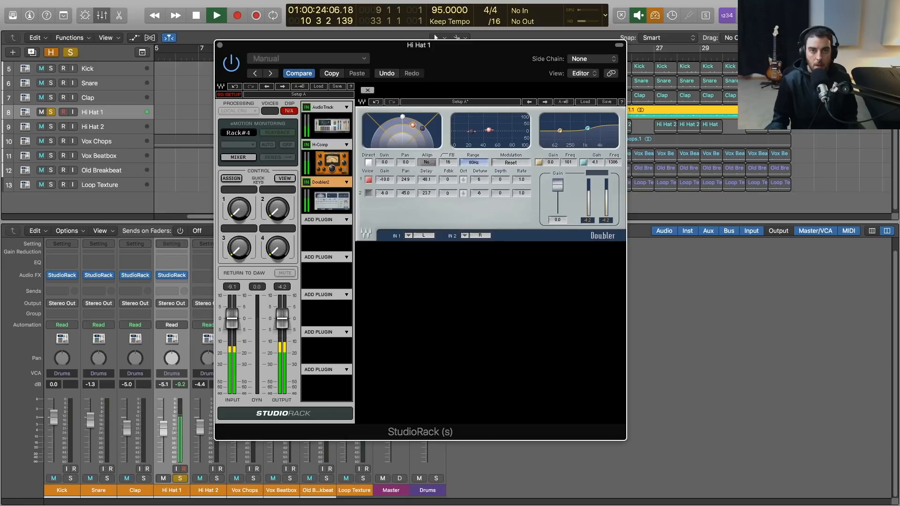
key("space")
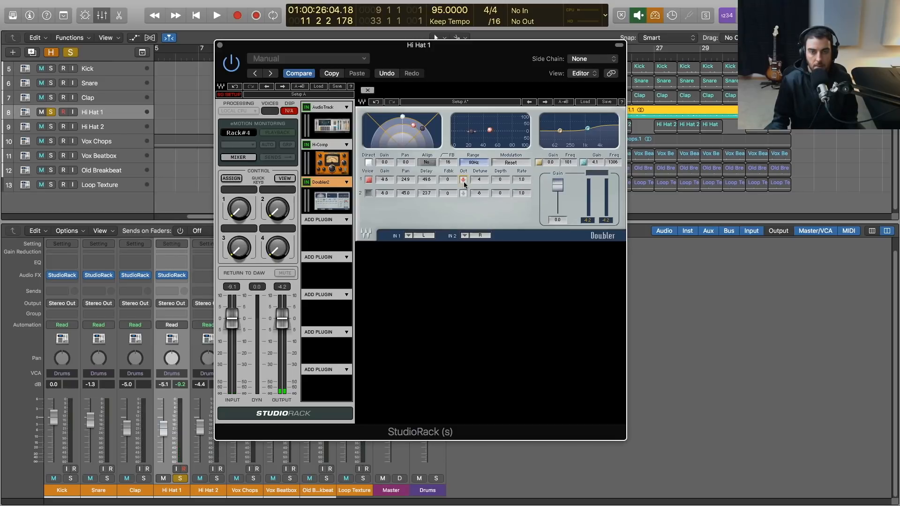
- During playback, reposition Doubler voice 1 to a gain of -14.4 and a pan of 19.3
key("space")
left_click_drag(412, 125, 411, 127)
key("space")
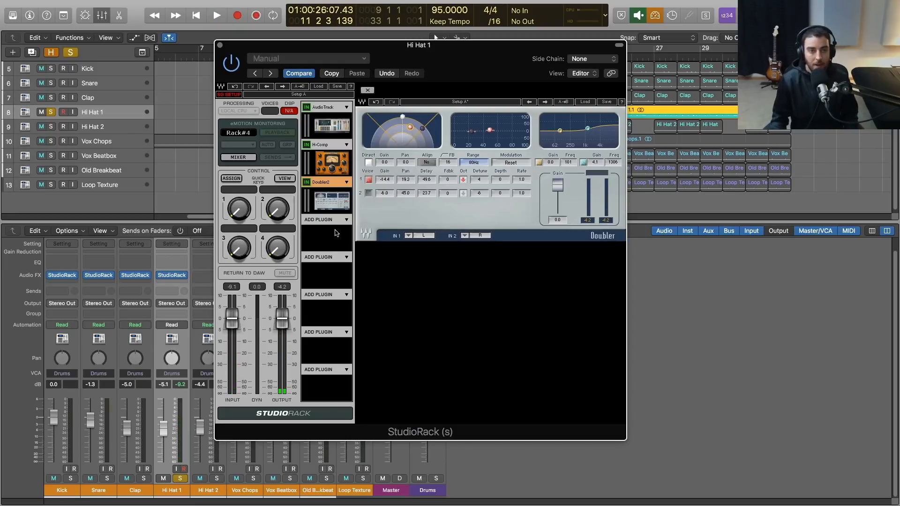
- Load the RVerb reverb into the fourth slot of the Hi Hat 1 StudioRack
left_click(348, 221)
mouse_move(379, 227)
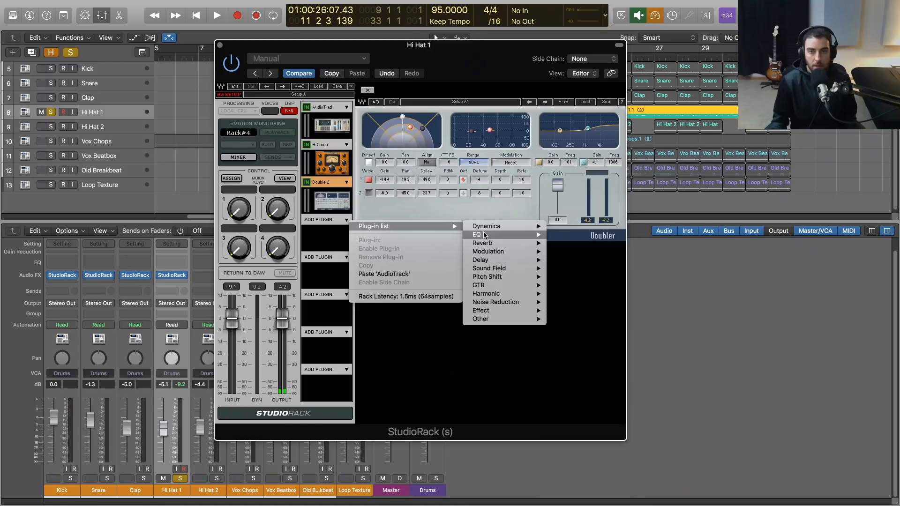
mouse_move(488, 248)
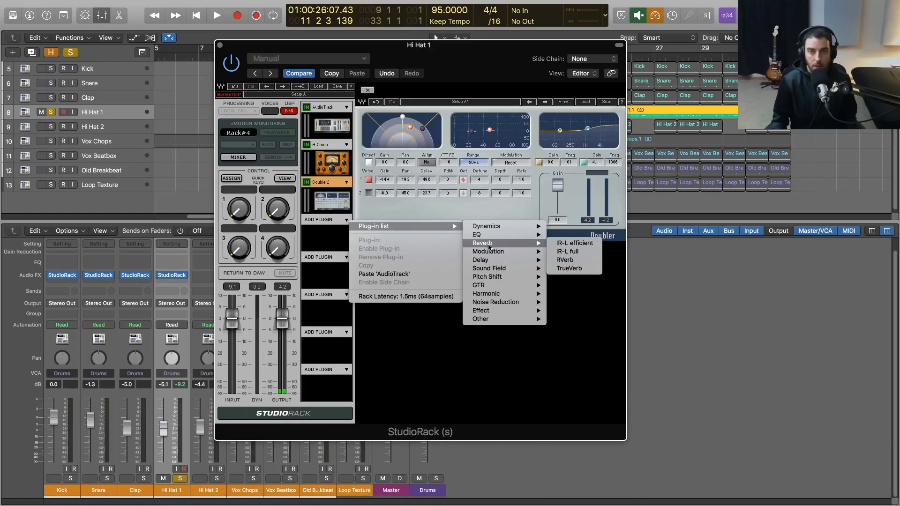
left_click(571, 263)
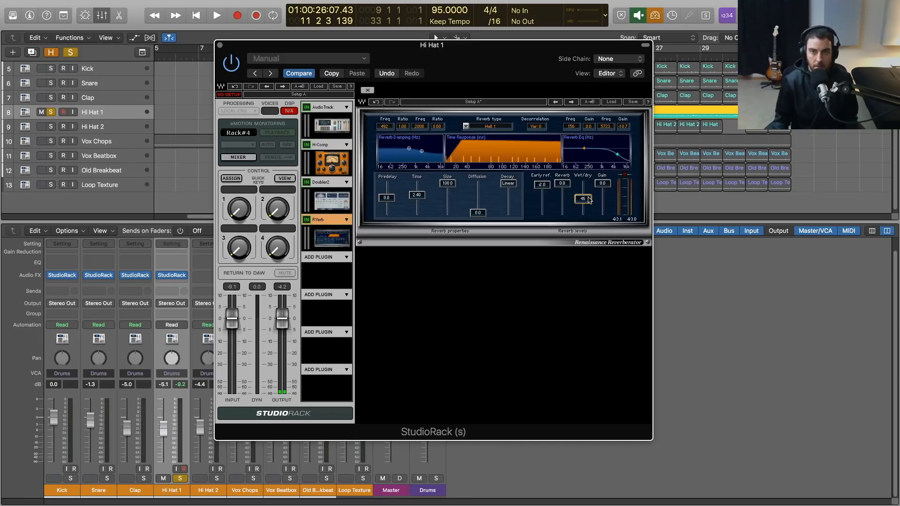
- Set RVerb to wet/dry 16, time 0.68 and size 41.8, and reshape its damping and high-frequency EQ curves
left_click_drag(582, 200, 581, 208)
key("space")
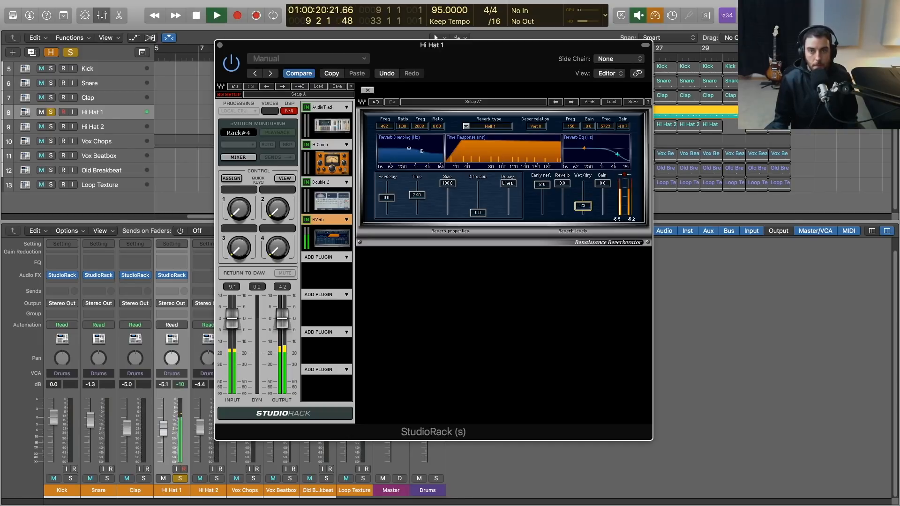
left_click_drag(415, 199, 444, 202)
left_click_drag(409, 148, 421, 152)
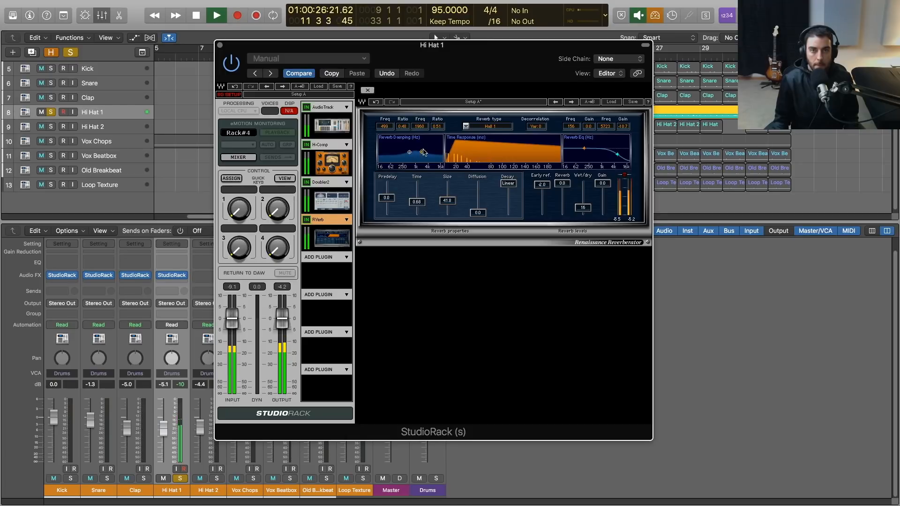
left_click_drag(618, 154, 610, 153)
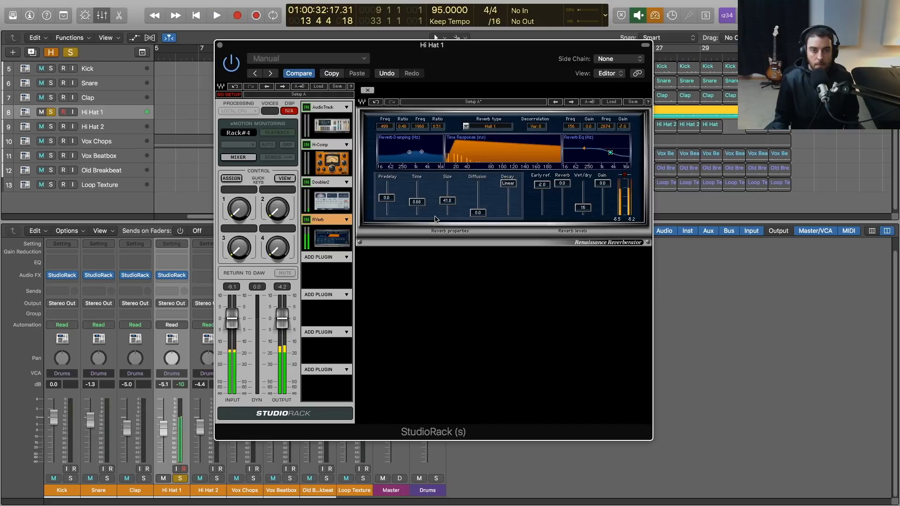
- Load the L1+ Ultramaximizer into the fifth StudioRack slot and set its domain to True Peak
left_click(348, 258)
mouse_move(375, 266)
mouse_move(497, 266)
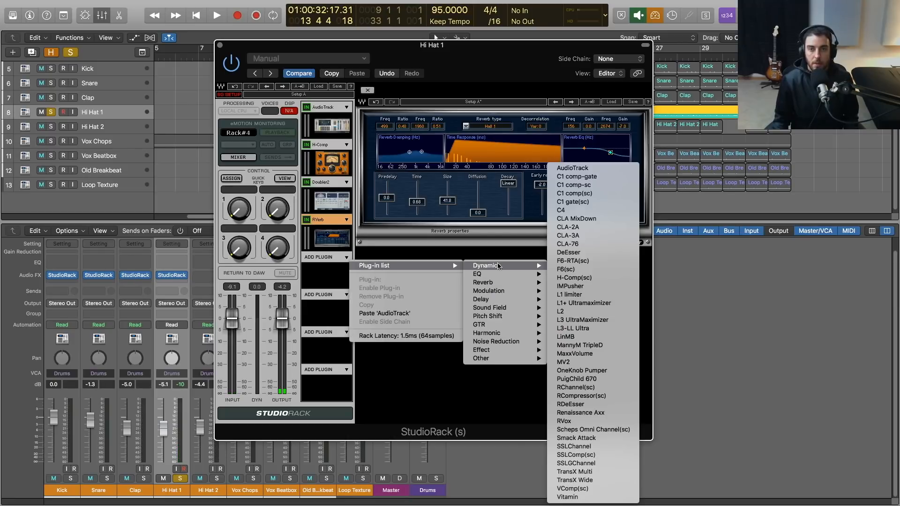
left_click(600, 304)
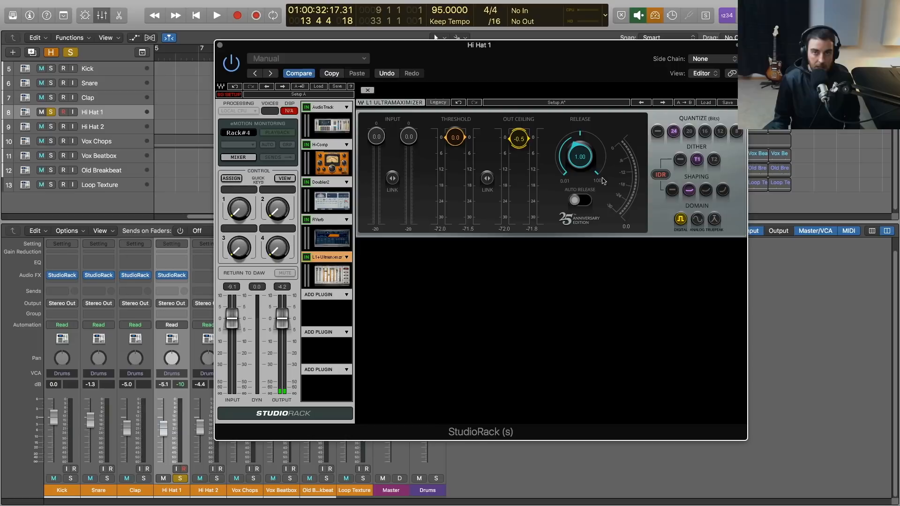
left_click(715, 219)
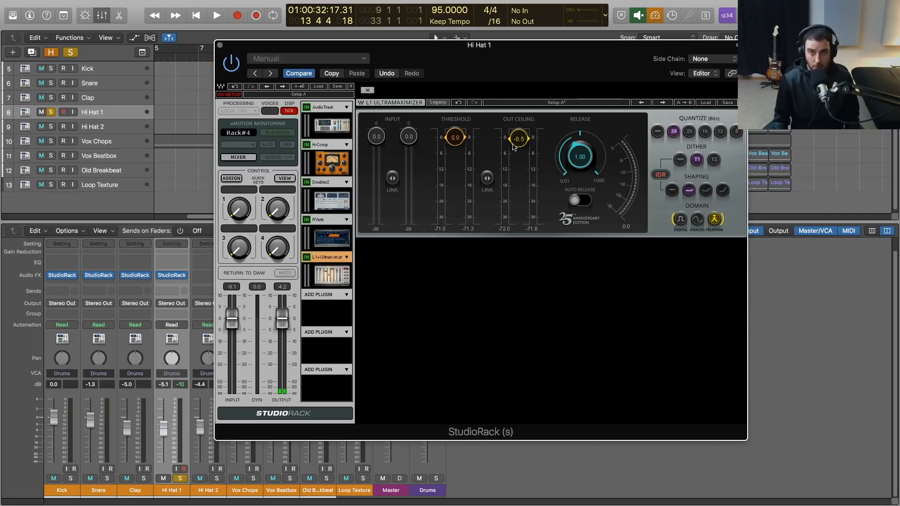
- Reorder the Hi Hat 1 rack so the L1+ Ultramaximizer sits in slot four, ahead of RVerb
left_click_drag(336, 237, 332, 309)
left_click_drag(332, 270, 333, 232)
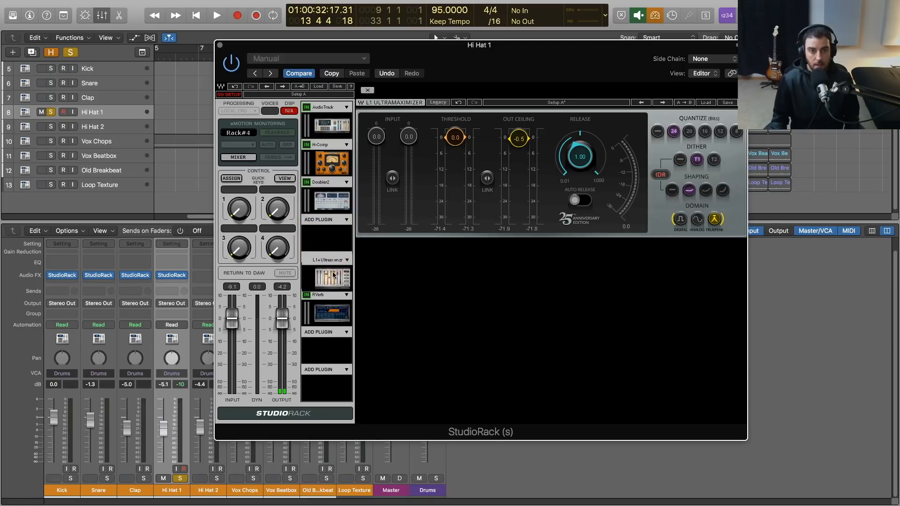
left_click_drag(332, 294, 332, 244)
- Set the L1+ Ultramaximizer's out ceiling to -0.8 and its threshold to -2.1 during hi-hat playback
key("space")
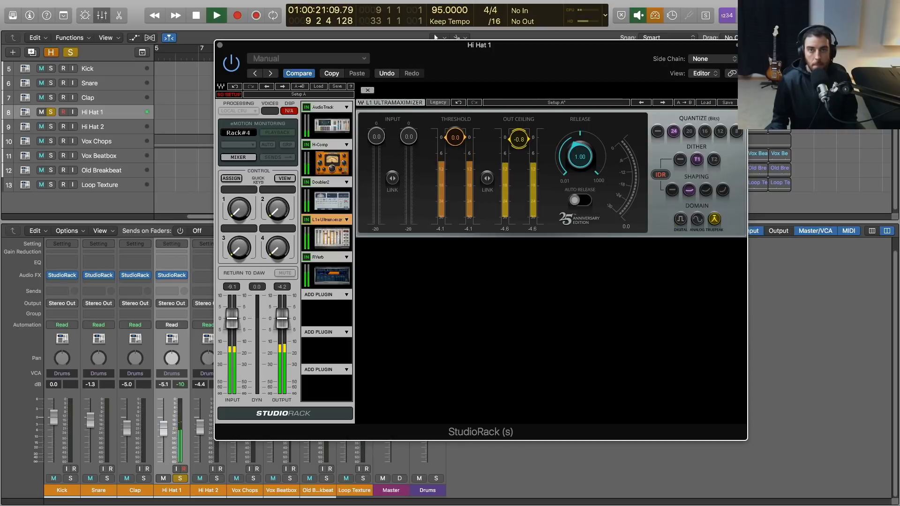
left_click_drag(455, 137, 455, 146)
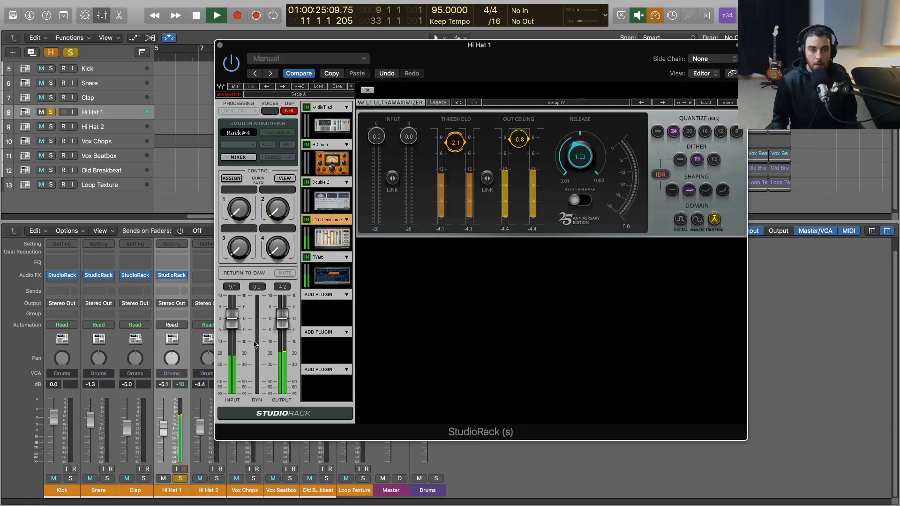
key("space")
- Unsolo Hi Hat 1 and raise its channel fader to -4.5 dB while the full mix plays
left_click(180, 480)
left_click(180, 480)
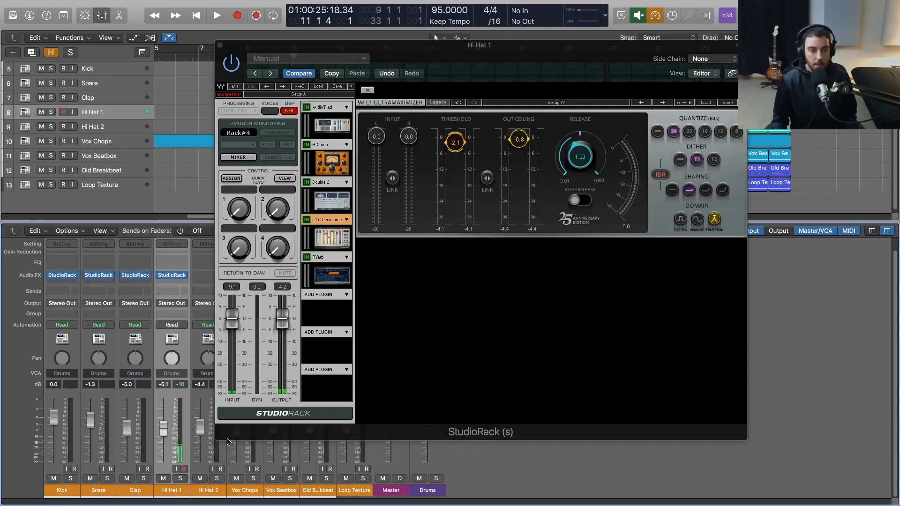
key("space")
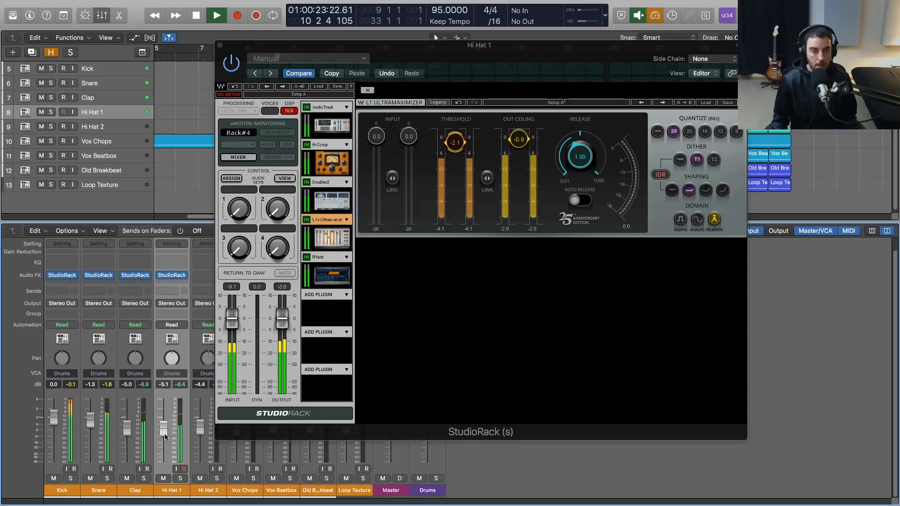
left_click_drag(164, 433, 164, 432)
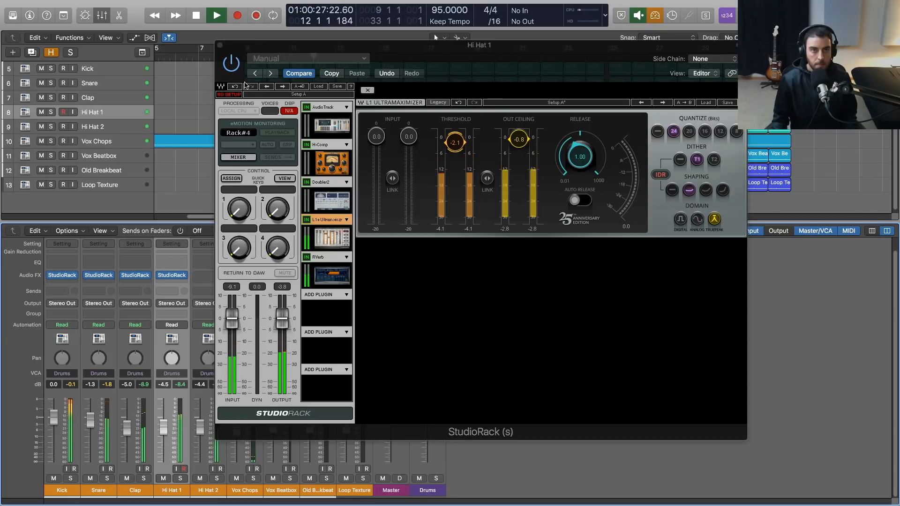
key("space")
- Compare Hi Hat 1 with its StudioRack chain bypassed and enabled, both in the mix and soloed
left_click(231, 63)
key("space")
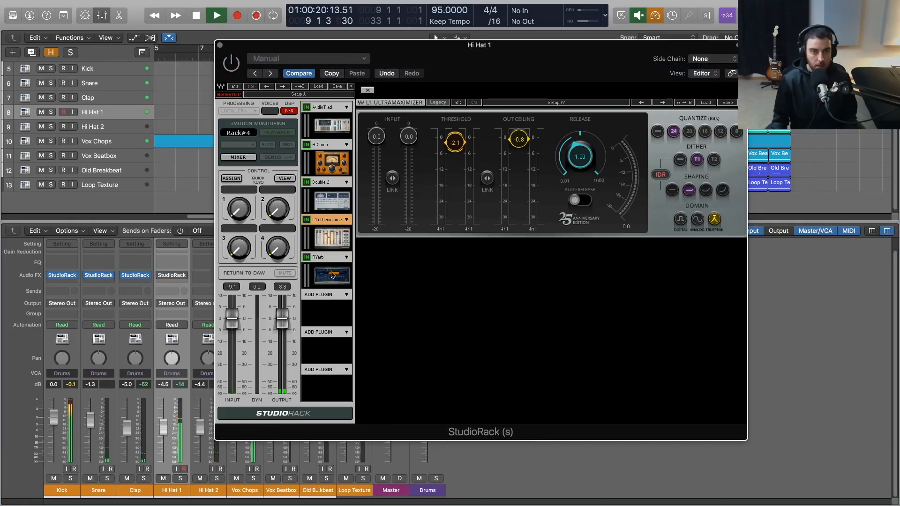
left_click(181, 479)
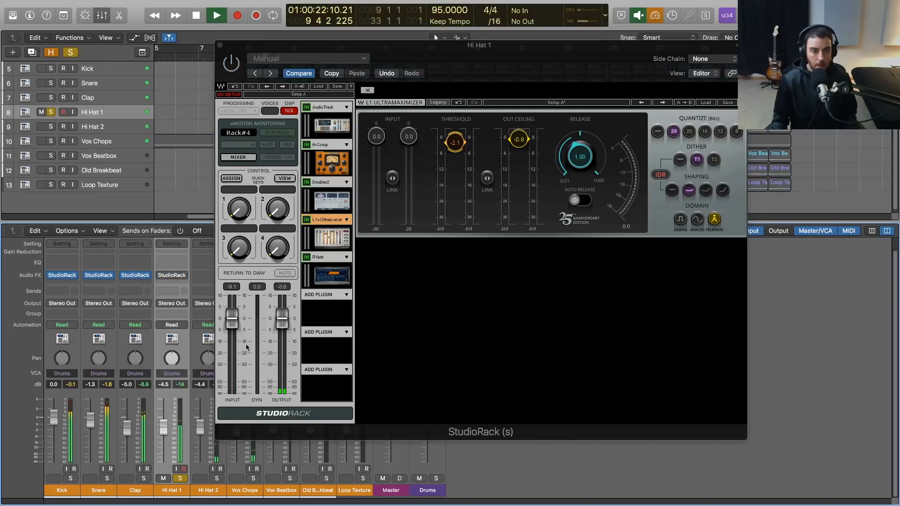
left_click(233, 64)
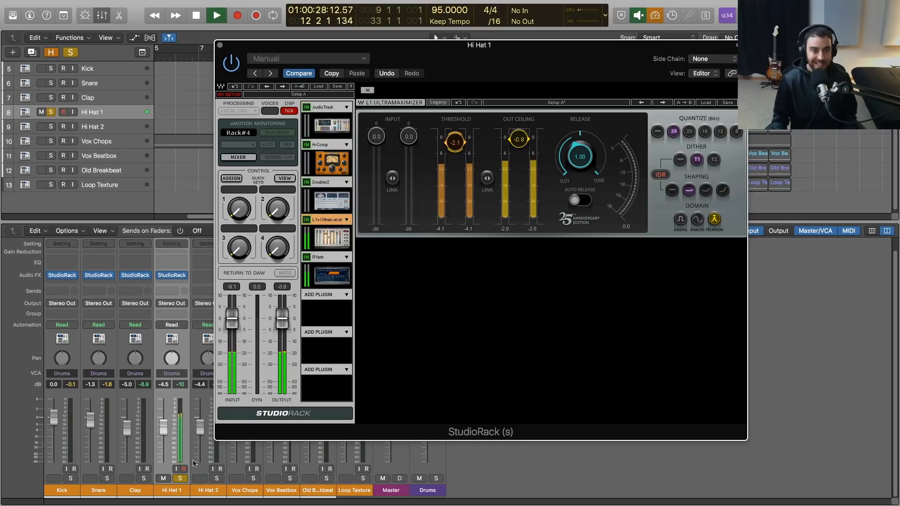
left_click(181, 480)
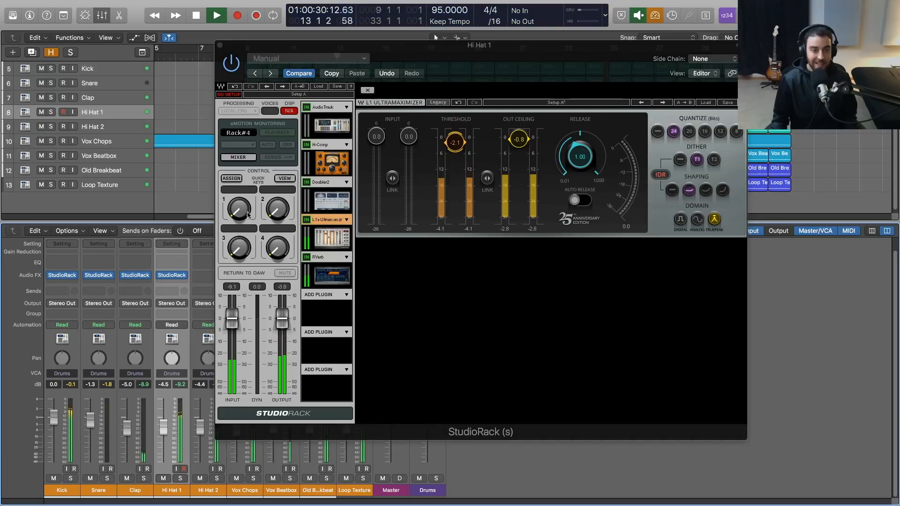
- Put away the Hi Hat 1 rack window, solo Hi Hat 2 and listen to it from bar 9
left_click_drag(379, 49, 423, 43)
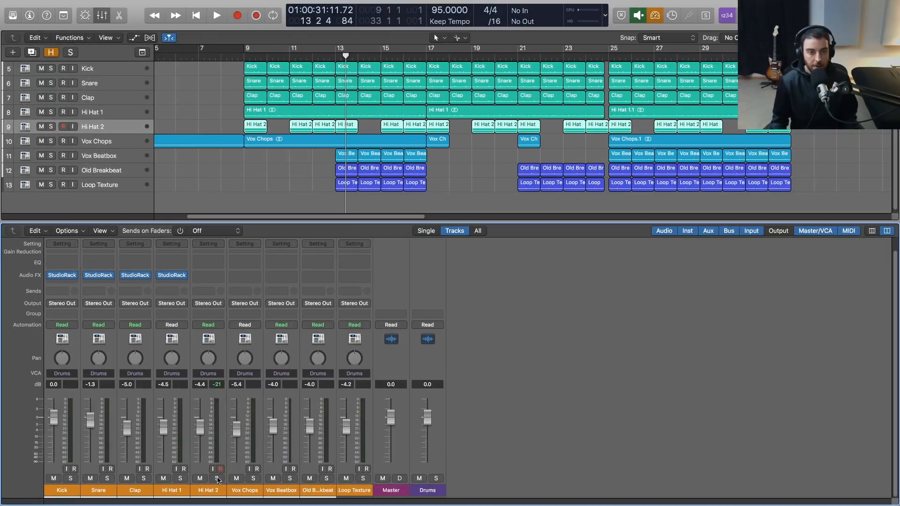
left_click(218, 480)
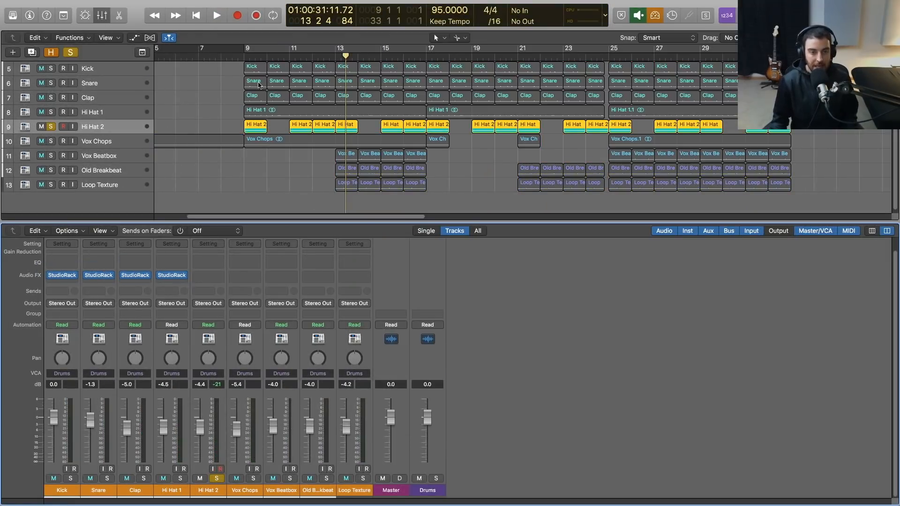
left_click(243, 55)
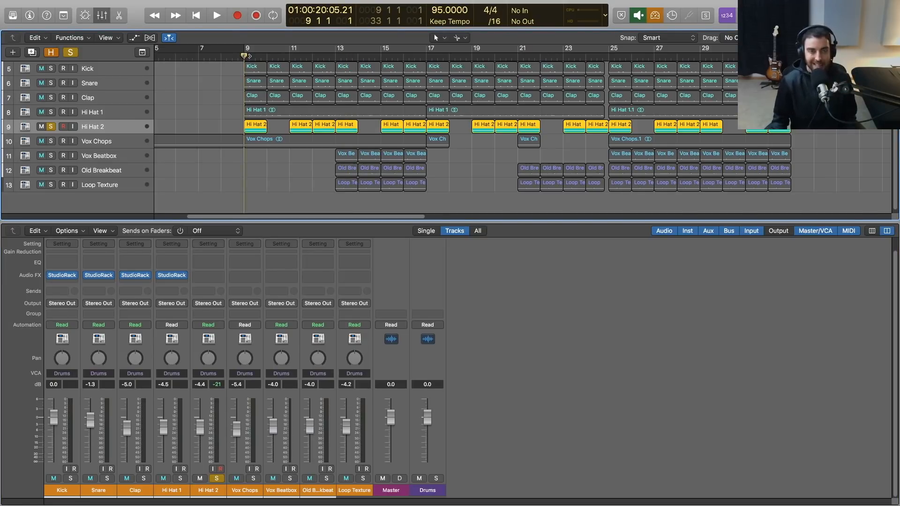
key("space")
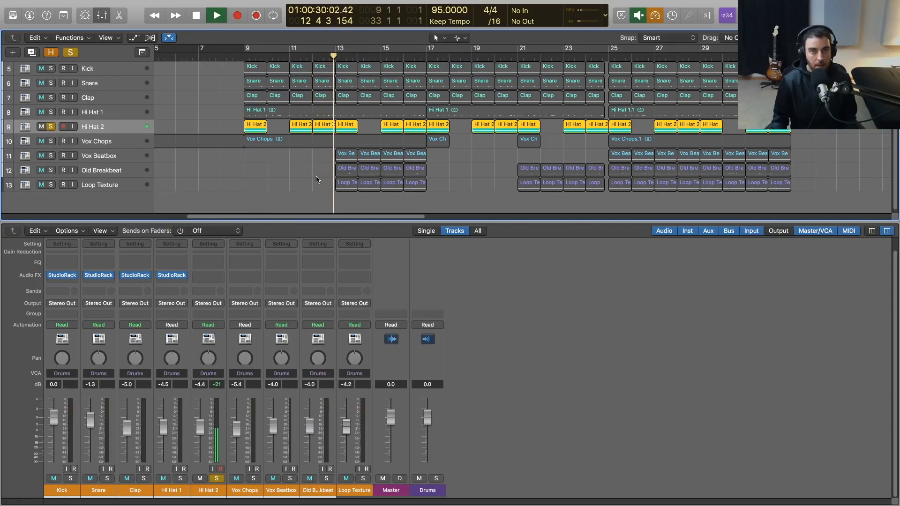
key("space")
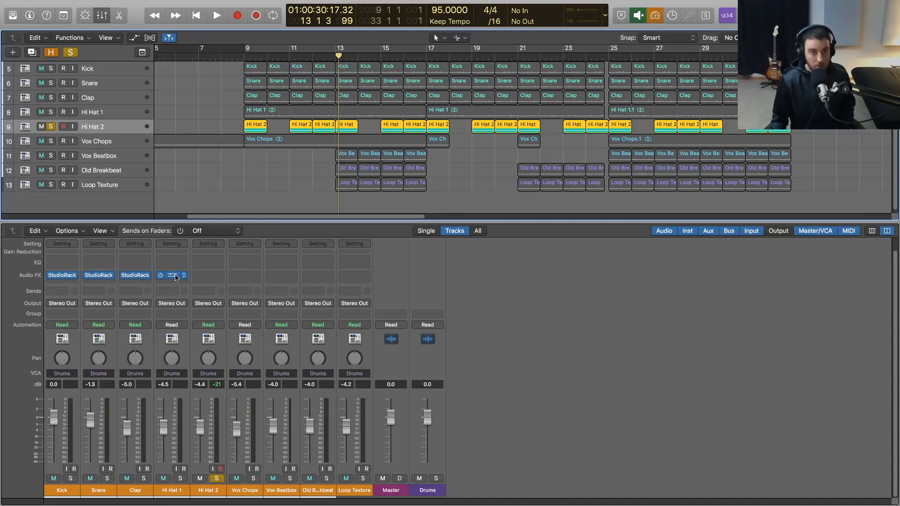
- Copy the StudioRack chain from Hi Hat 1 to the Hi Hat 2 channel, open it and start playback
left_click_drag(180, 264, 217, 277)
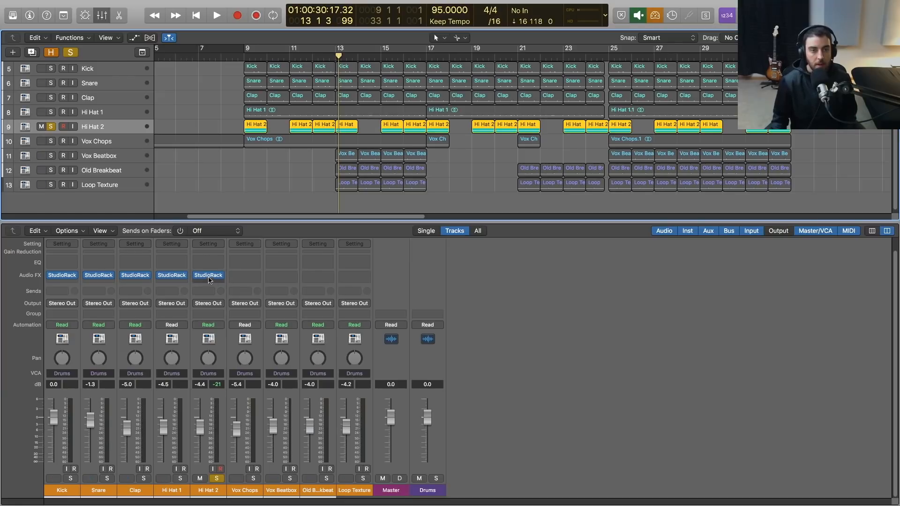
left_click(209, 277)
left_click_drag(225, 36, 502, 78)
key("space")
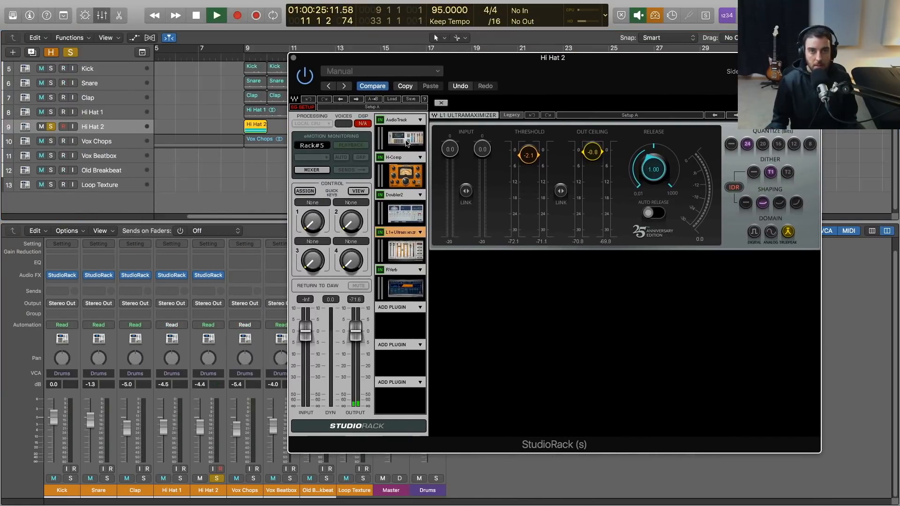
- In Hi Hat 2's AudioTrack plugin, lower the gate threshold to -30.4 while the soloed track plays
left_click(405, 137)
left_click_drag(687, 165, 686, 179)
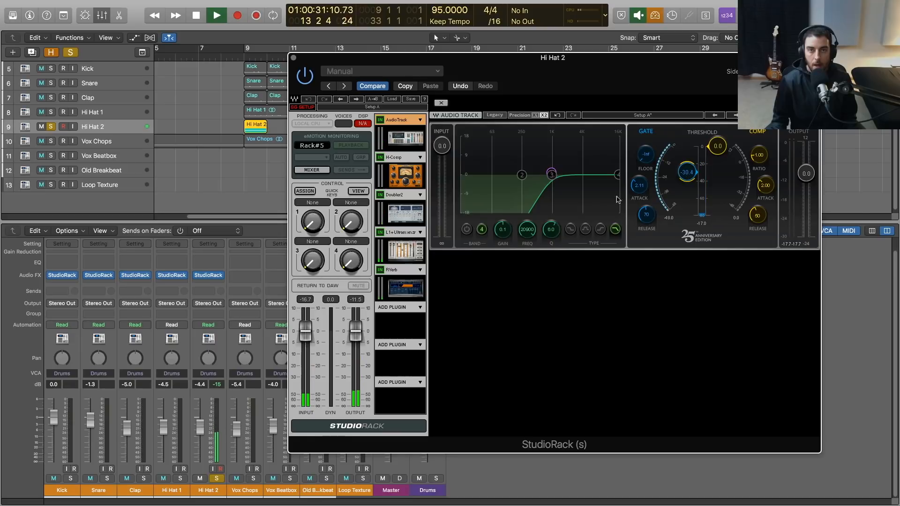
key("space")
- In Hi Hat 2's Doubler2, set voice 1 to detune 53, gain -6.9 and pan 30.7, adjusting it by ear
left_click(406, 213)
left_click(537, 192)
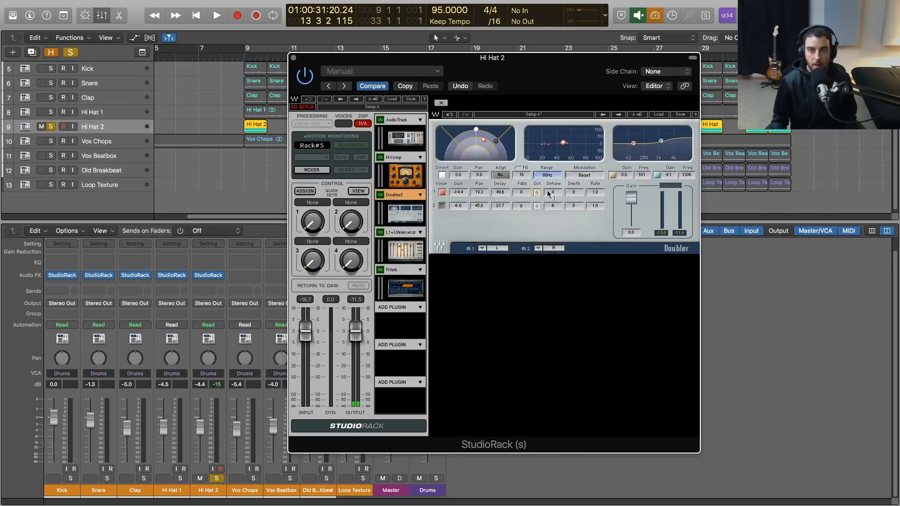
left_click_drag(554, 192, 555, 195)
key("space")
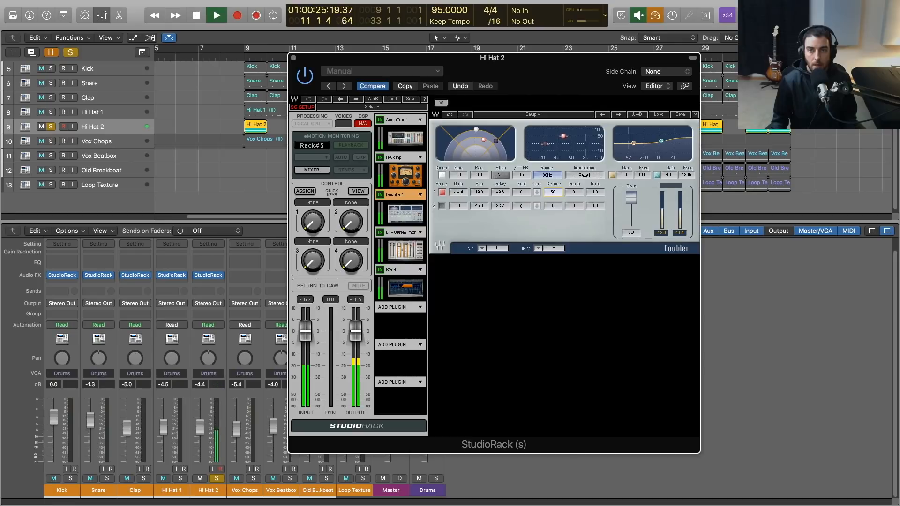
left_click_drag(484, 141, 490, 142)
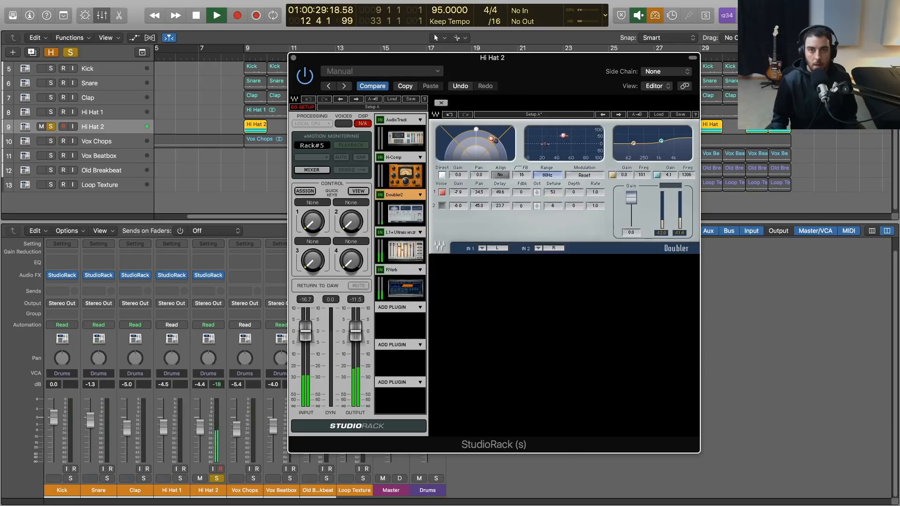
left_click_drag(491, 140, 489, 138)
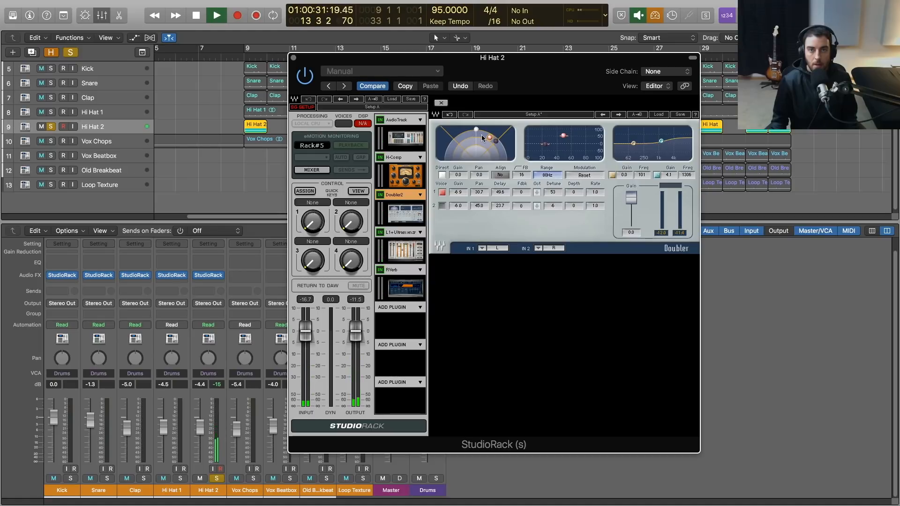
- Unsolo Hi Hat 2, raise its channel fader to -2.5 dB in the full mix and put its rack window away
left_click(216, 479)
key("space")
left_click_drag(201, 431, 198, 424)
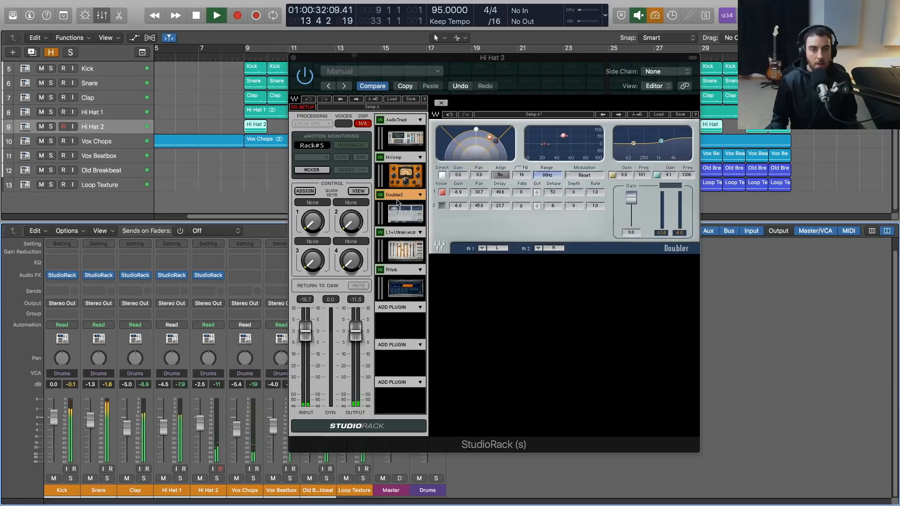
left_click_drag(312, 64, 329, 68)
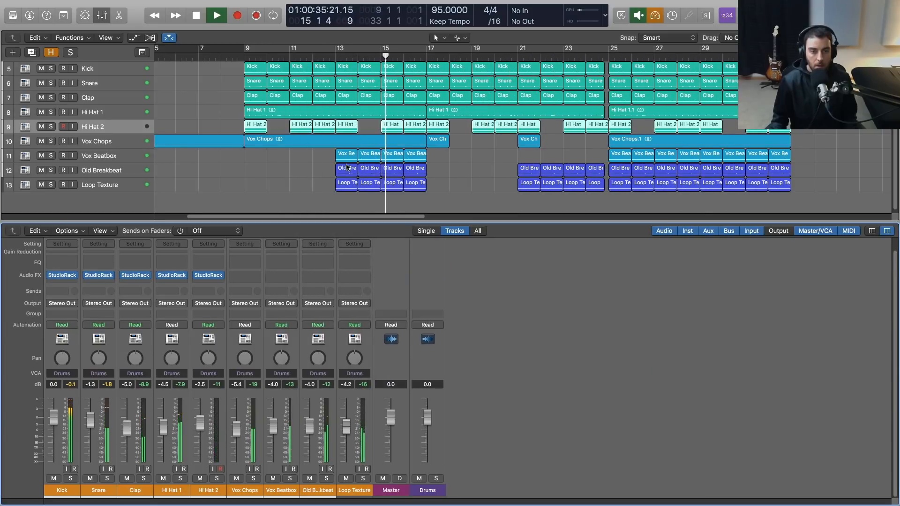
- Solo the Vox Chops track, insert a stereo StudioRack on its channel and start playback
key("Down")
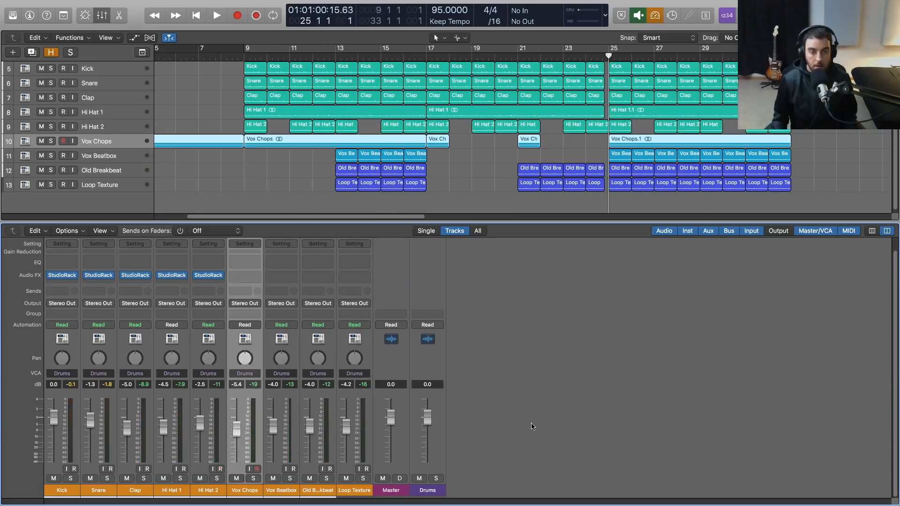
left_click(254, 479)
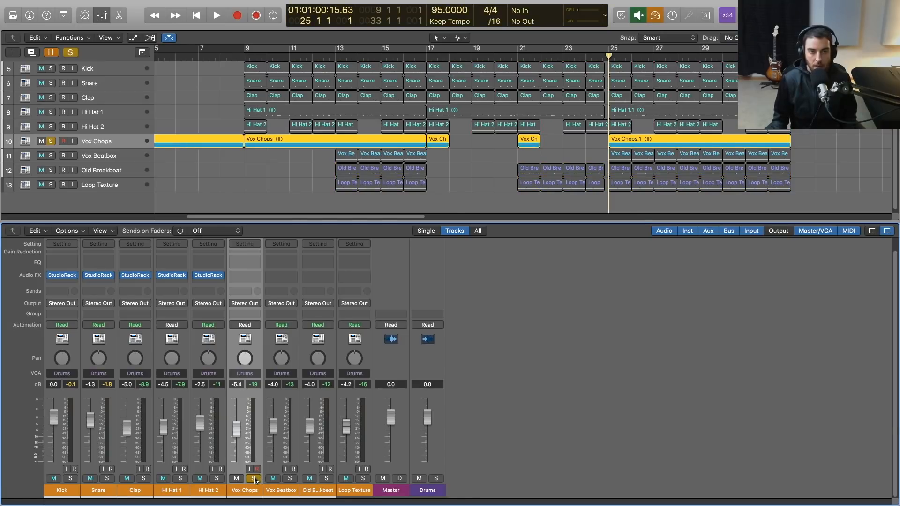
left_click(253, 276)
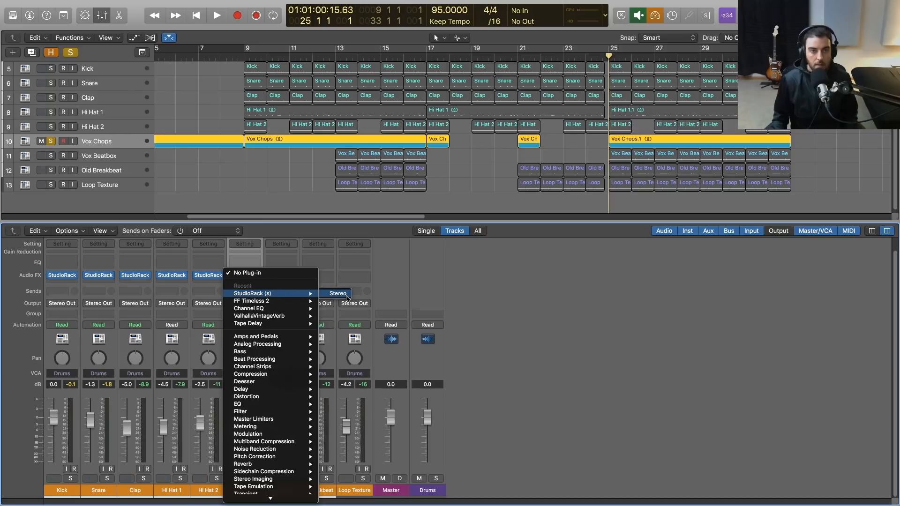
left_click(336, 296)
left_click_drag(103, 16, 489, 77)
key("space")
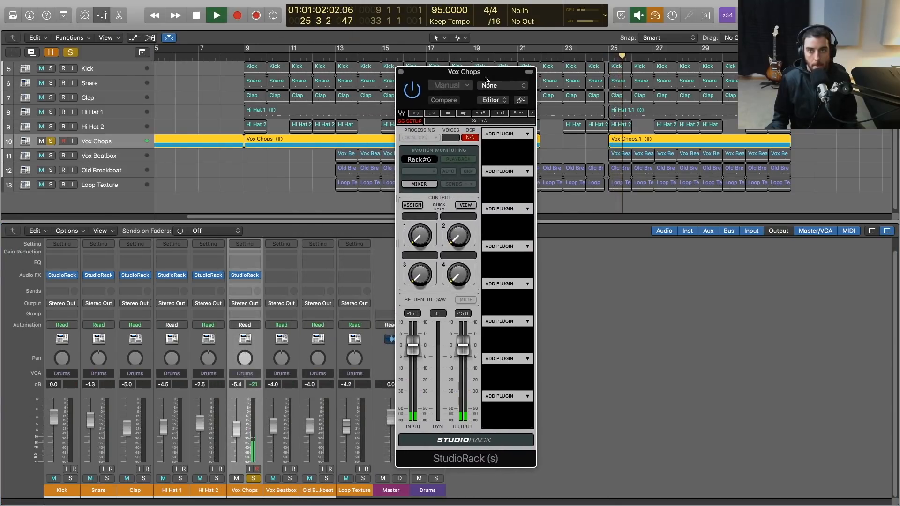
- Enlarge the track heights so the Vox Chops waveform can be inspected
left_click(814, 146)
key("super+Down")
key("super+Down")
key("super+Down")
key("super+Down")
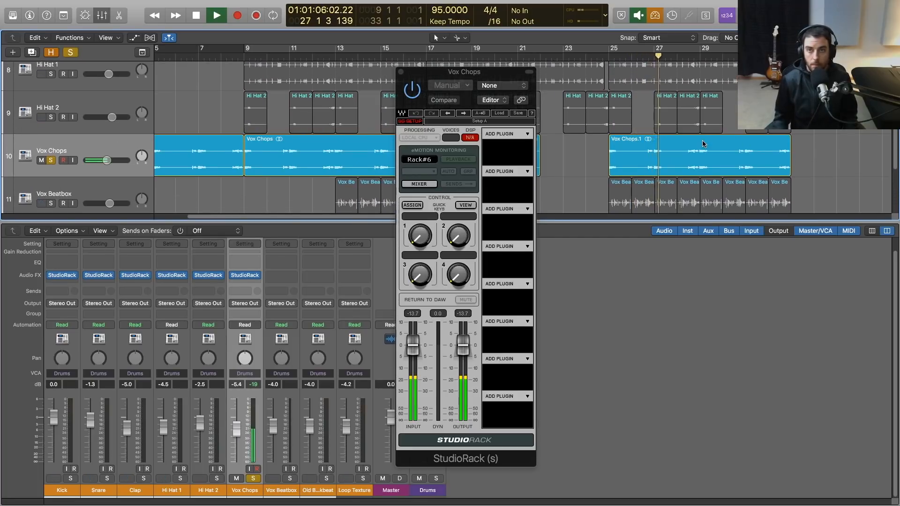
- Add the RCompressor dynamics plugin to the first slot of the Vox Chops rack
left_click_drag(469, 72, 311, 61)
left_click(370, 123)
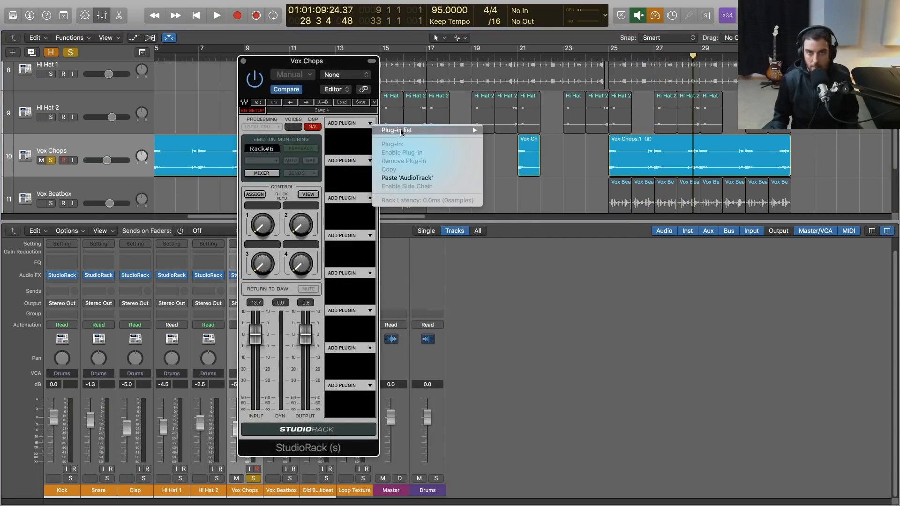
mouse_move(474, 130)
mouse_move(516, 130)
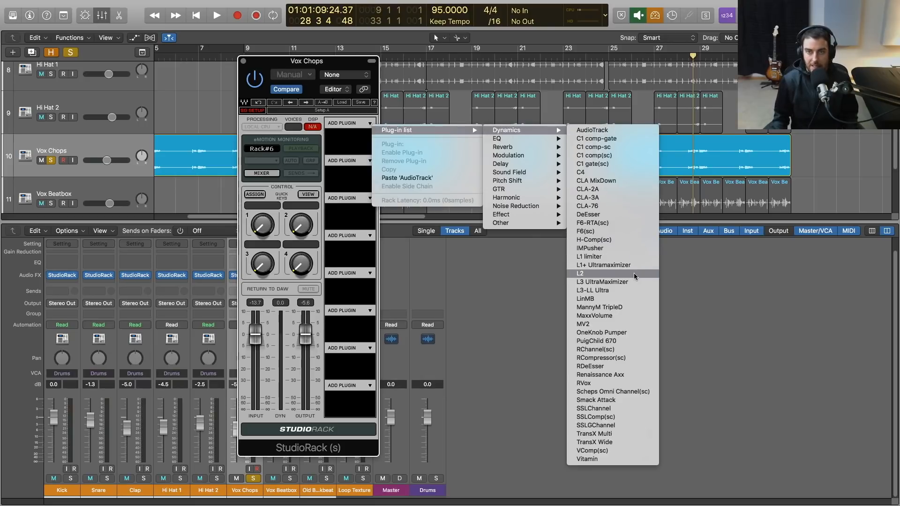
left_click(632, 358)
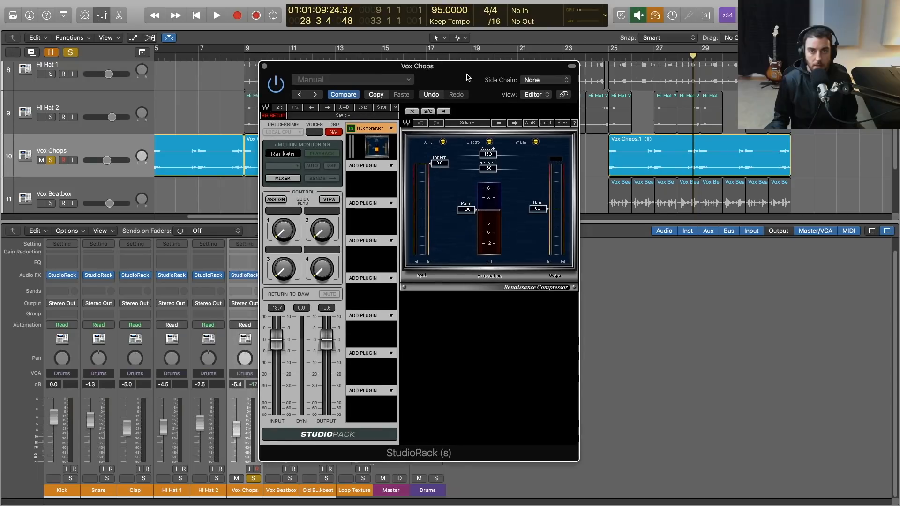
- Set the Vox Chops compressor to a threshold of -17.3, a ratio of 2.13 and a gain of 3.2 while listening
key("space")
left_click_drag(471, 191, 503, 226)
key("space")
key("space")
key("space")
key("space")
left_click_drag(572, 213, 572, 207)
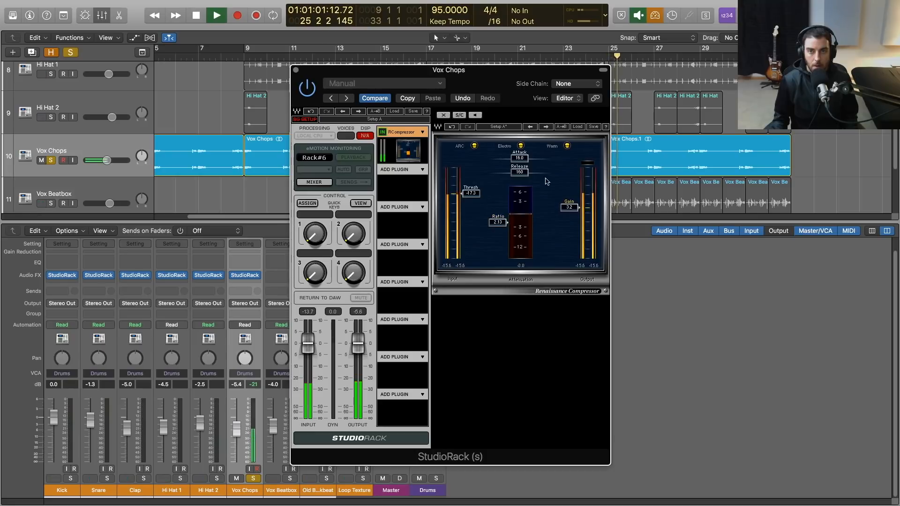
- Lengthen the compressor's attack to 35.5 and release to 267, and raise its gain to 3.4
key("space")
left_click_drag(519, 158, 522, 172)
key("space")
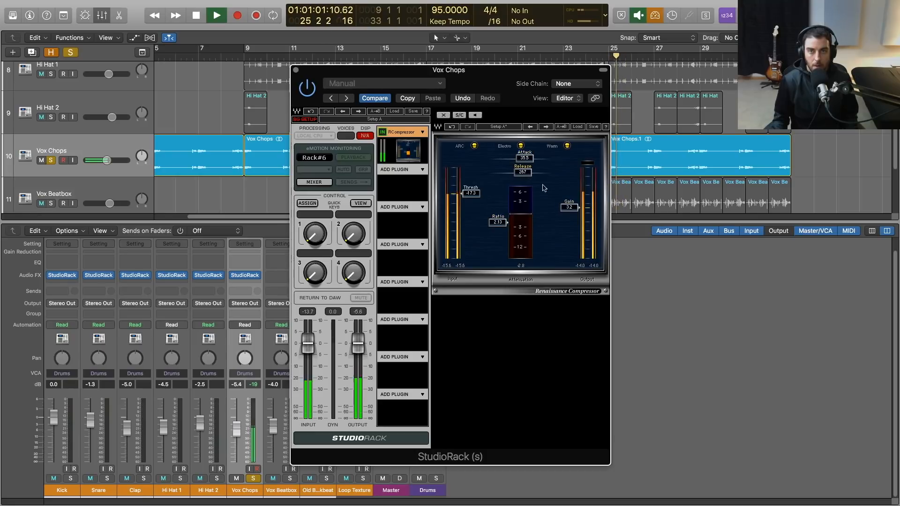
key("space")
key("space")
left_click_drag(571, 207, 571, 208)
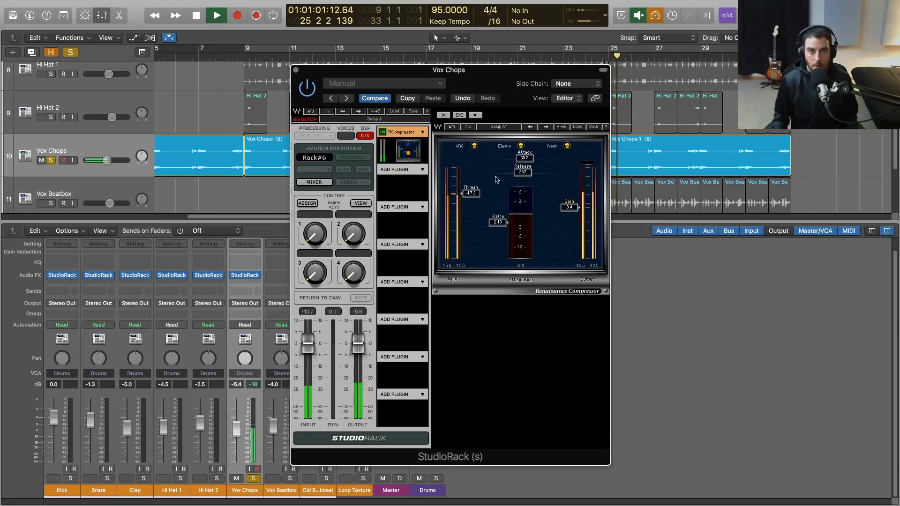
key("space")
- Add the Q10 equalizer to the second slot of the Vox Chops rack and reposition the window for editing
left_click(423, 170)
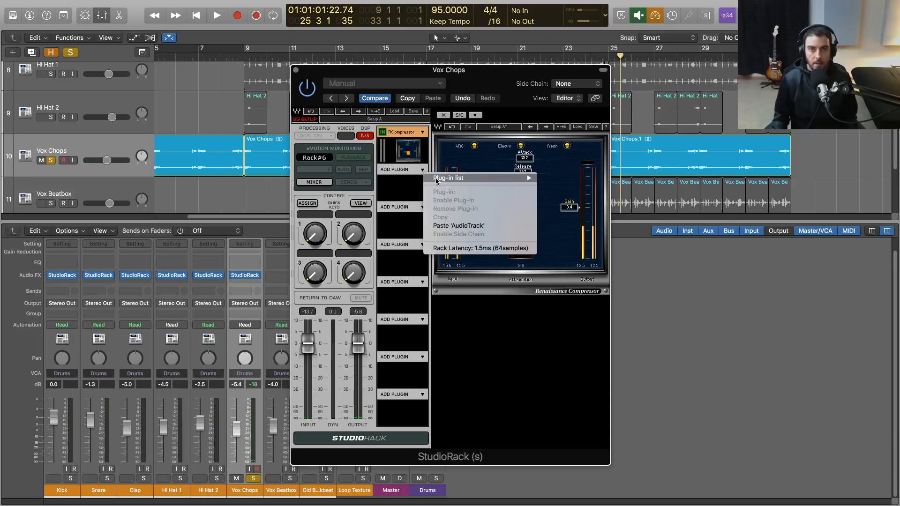
mouse_move(493, 179)
mouse_move(563, 186)
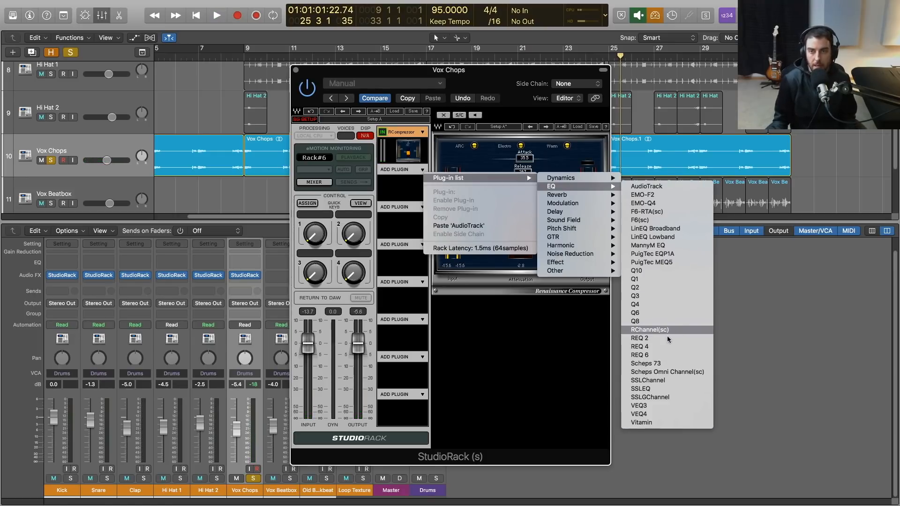
left_click(651, 270)
left_click_drag(495, 77, 326, 73)
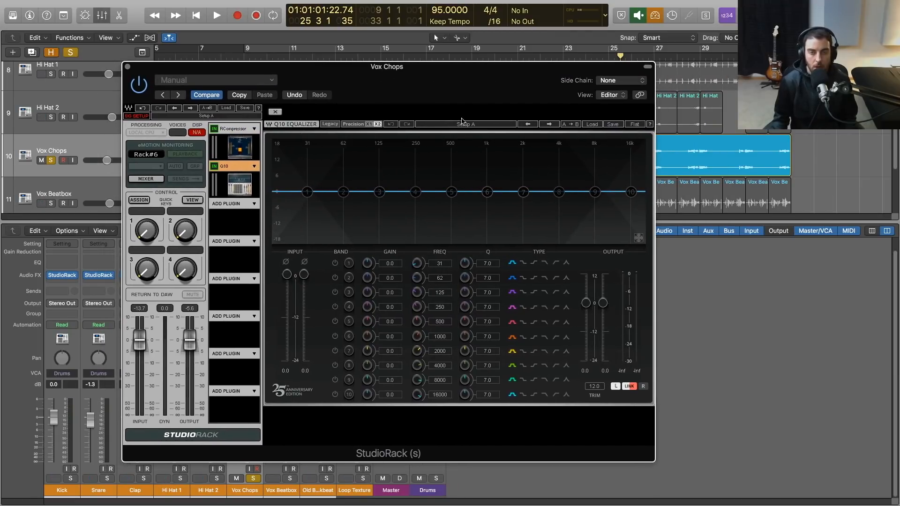
- Turn Q10 band 1 into a high-pass filter at 136 Hz with a gain of -5.0
mouse_move(307, 191)
left_mouse_down()
mouse_move(298, 223)
mouse_move(306, 210)
left_mouse_up()
left_click(556, 262)
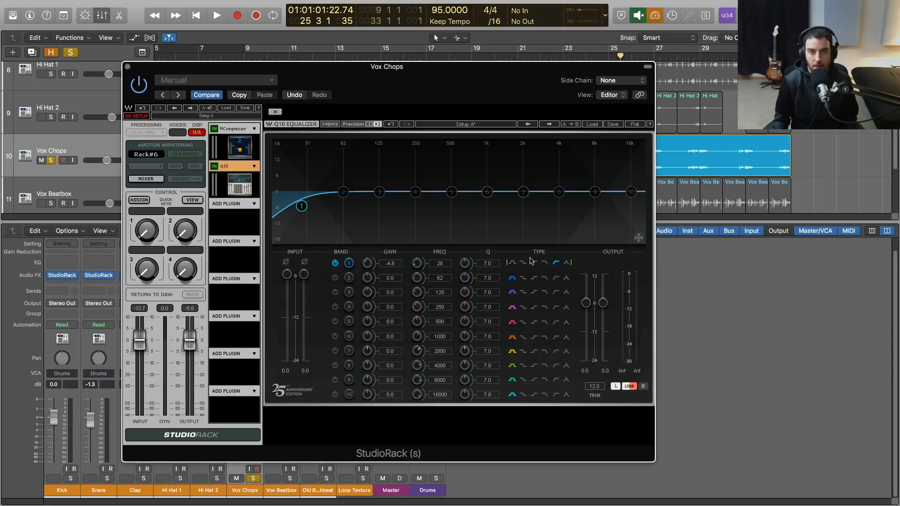
left_click_drag(306, 210, 389, 210)
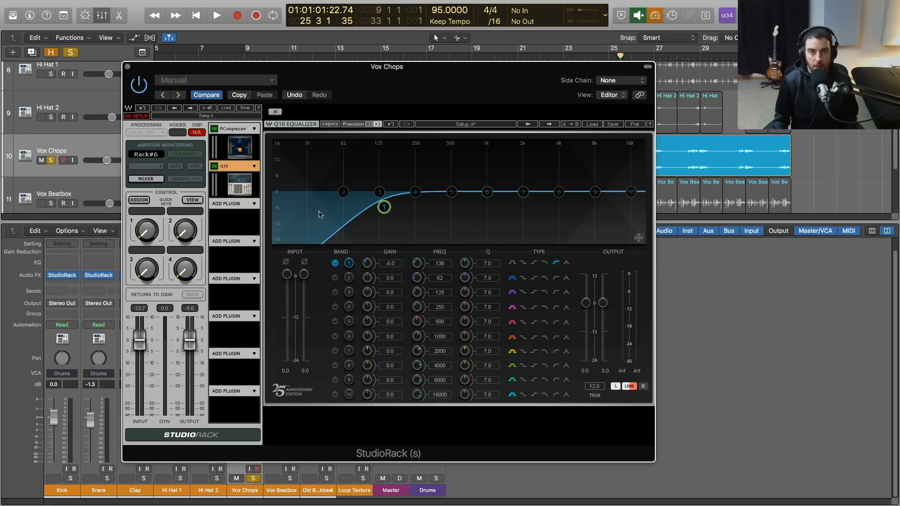
- Enable Q10 band 10 as a low-pass filter with a gain of -3.7 and pull its cutoff down into the midrange
left_click(335, 395)
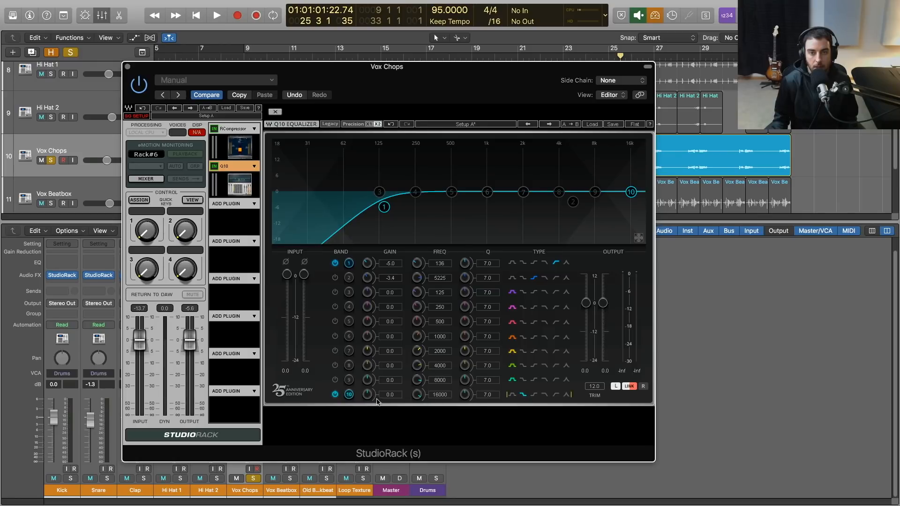
left_click_drag(368, 396, 368, 406)
left_click(544, 396)
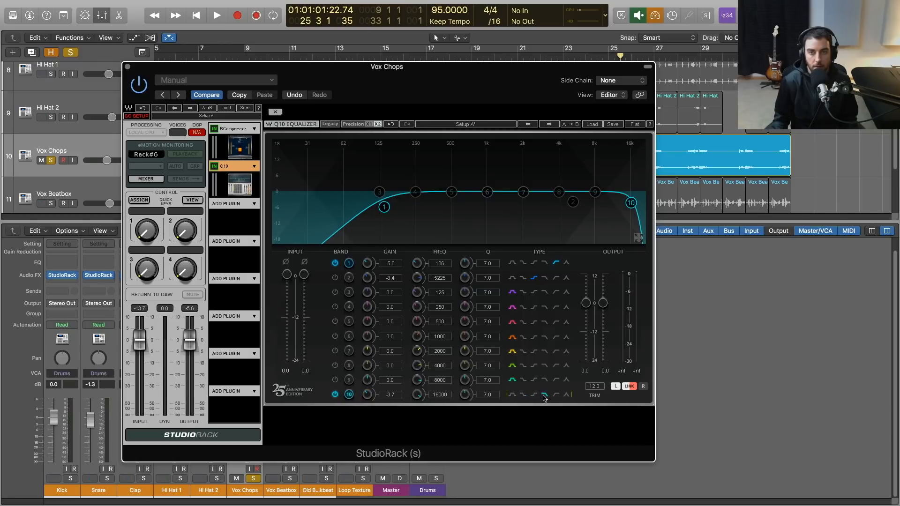
left_click_drag(632, 202, 509, 203)
- Fine-tune the Q10 filters by ear, moving the high-pass to 243 Hz and the low-pass to 1456 Hz
key("space")
key("space")
left_click_drag(384, 207, 407, 209)
mouse_move(505, 204)
left_mouse_down()
mouse_move(518, 205)
mouse_move(503, 206)
left_mouse_up()
key("space")
key("space")
key("space")
mouse_move(407, 207)
left_mouse_down()
mouse_move(460, 206)
mouse_move(396, 205)
mouse_move(414, 208)
left_mouse_up()
- Boost Q10 band 6 by 2.8 dB at 1164 Hz and stop playback
mouse_move(487, 192)
left_mouse_down()
mouse_move(506, 178)
mouse_move(495, 184)
left_mouse_up()
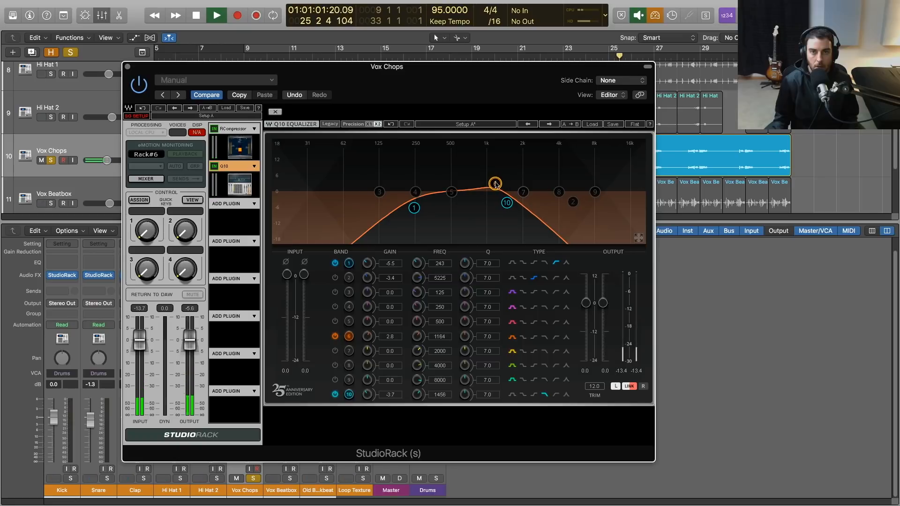
key("space")
- Add the RVerb reverb plugin to the third slot of the Vox Chops rack
left_click(254, 205)
mouse_move(283, 212)
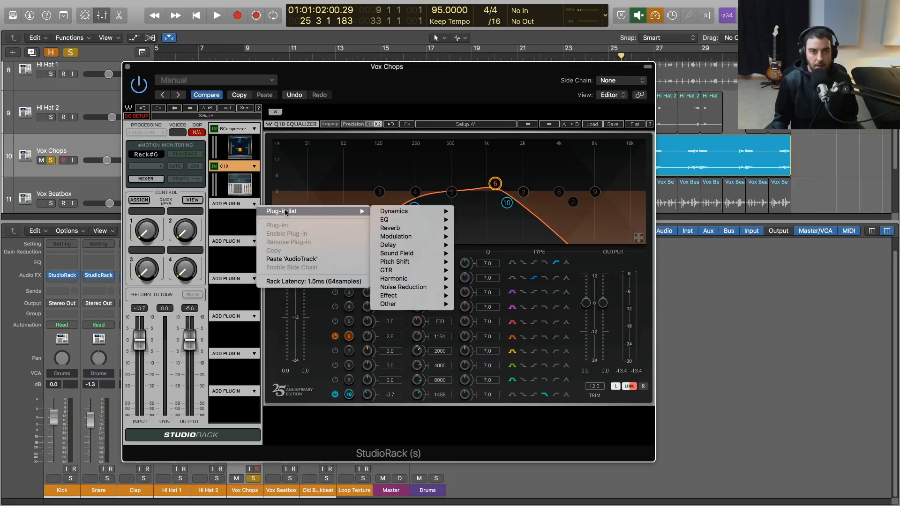
mouse_move(404, 229)
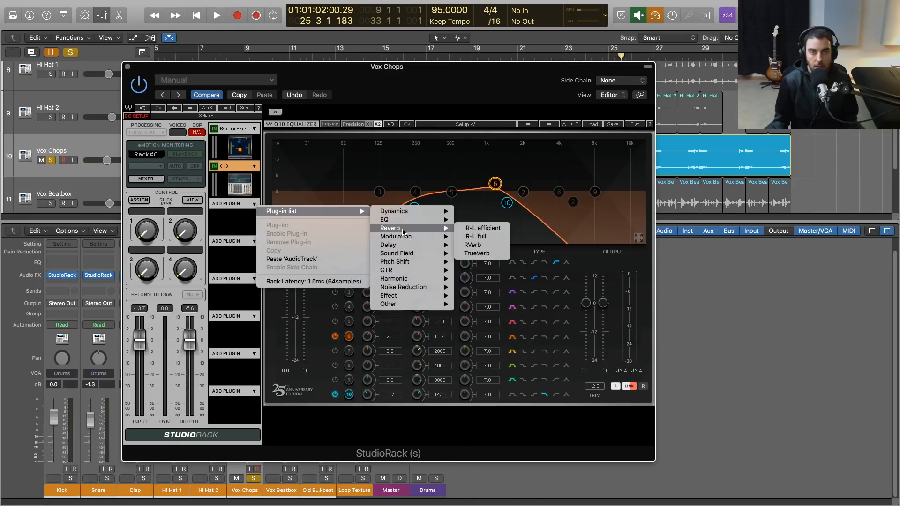
left_click(483, 246)
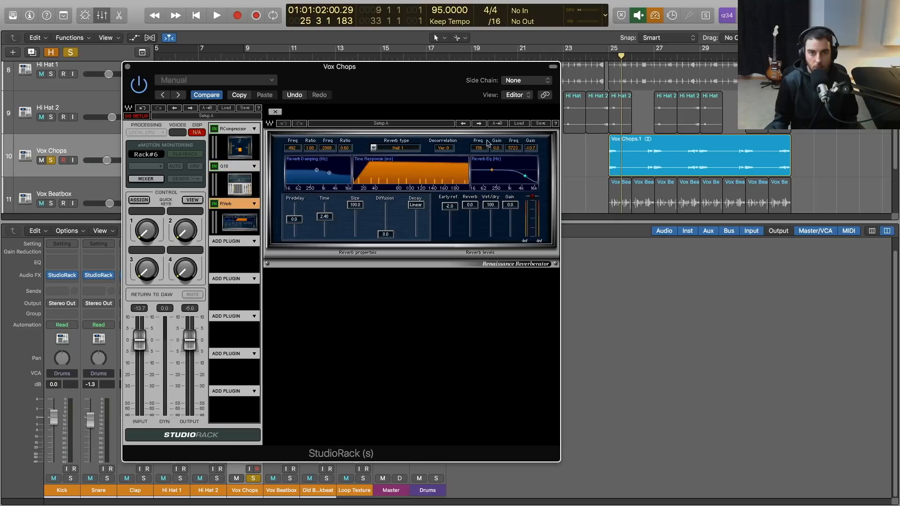
left_click_drag(449, 74, 490, 75)
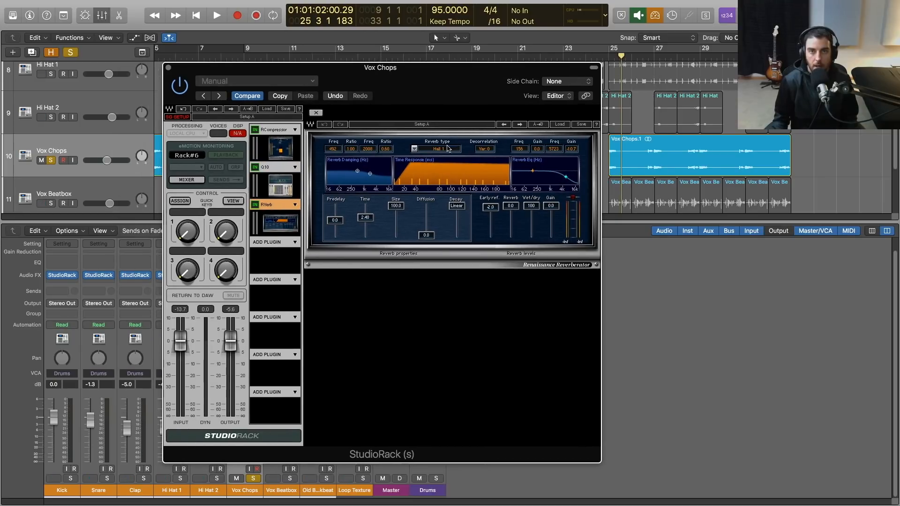
- Set RVerb to the Church reverb type with a time of 4.71 and a size of 52.7, and start playback
left_click(415, 149)
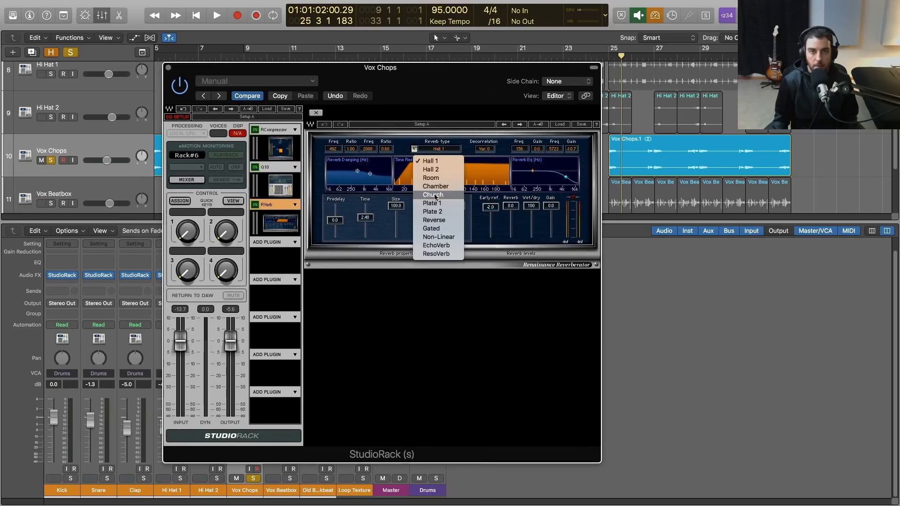
left_click(360, 220)
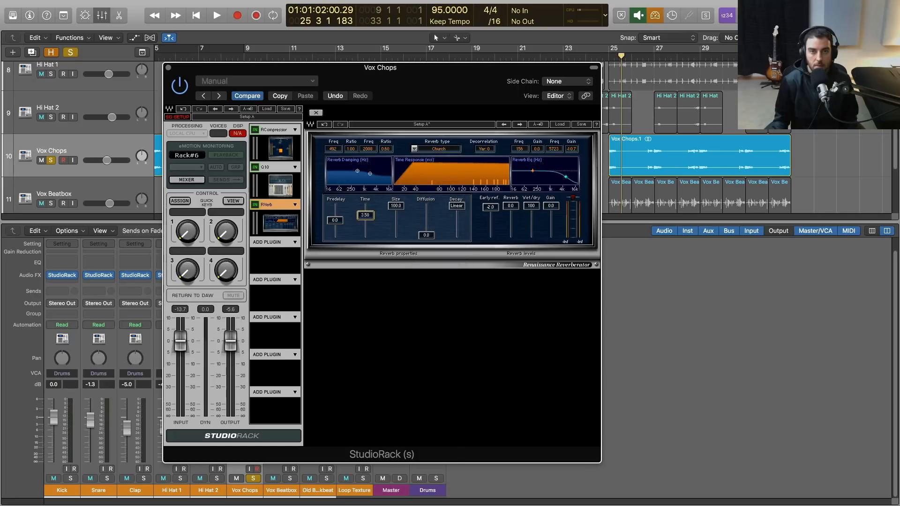
left_click_drag(400, 213, 400, 227)
key("space")
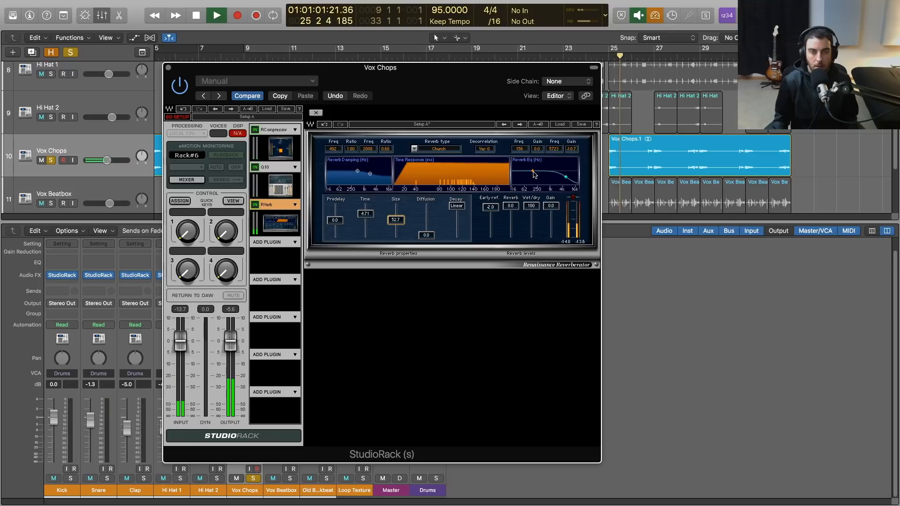
- Cut the reverb EQ's low band to -18.0 at 106 Hz and set the high damping to 1978 Hz with ratio 0.86
left_click_drag(533, 172, 530, 177)
key("space")
key("space")
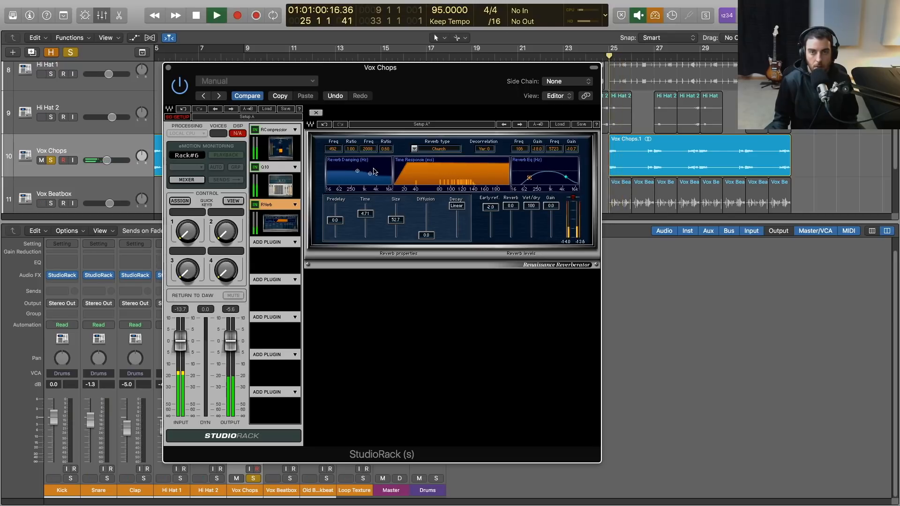
left_click_drag(371, 184, 370, 174)
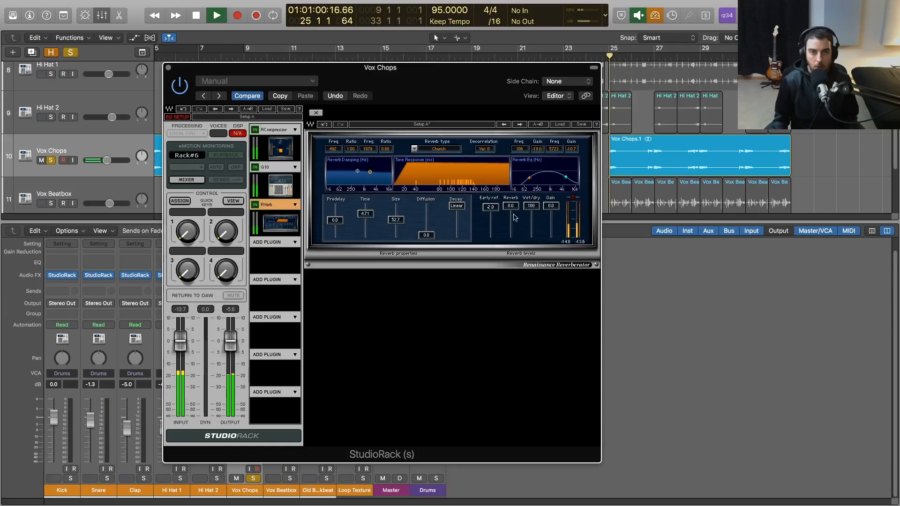
- Set the RVerb wet/dry mix to 77 and audition it during playback
key("space")
left_click_drag(532, 207, 532, 218)
key("space")
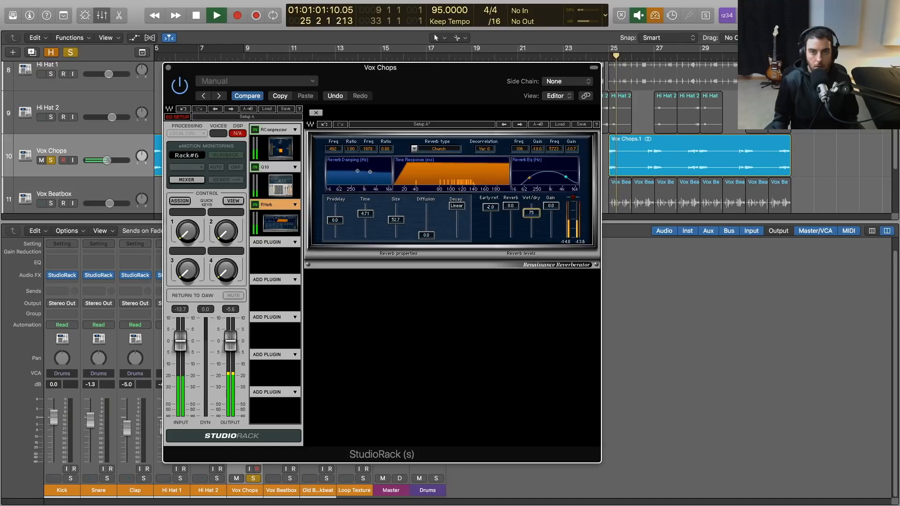
key("space")
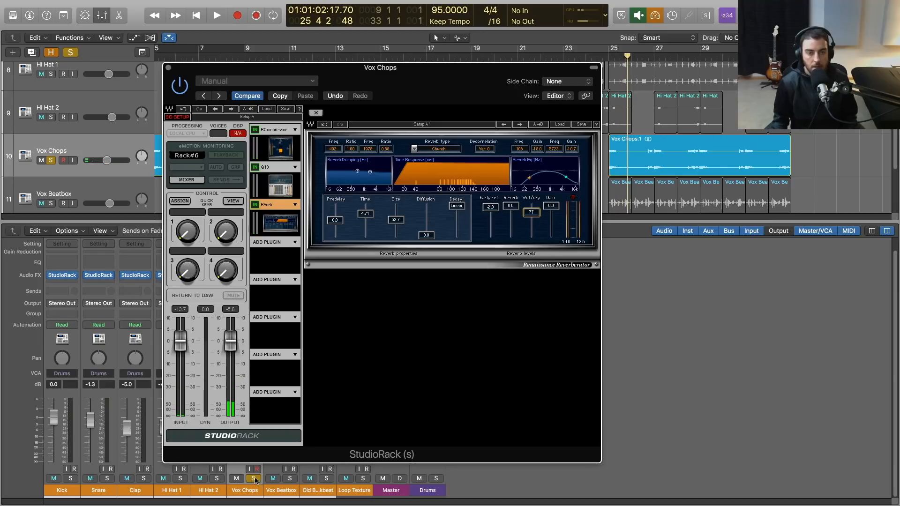
- Unsolo Vox Chops, audition it in the full mix, and move the rack window clear of the channel strips
left_click(254, 478)
key("space")
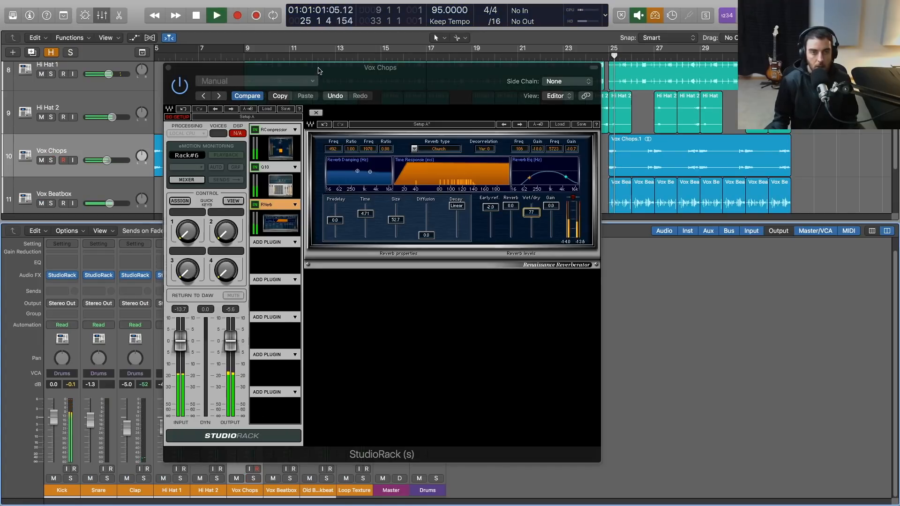
left_click_drag(205, 248, 346, 245)
key("space")
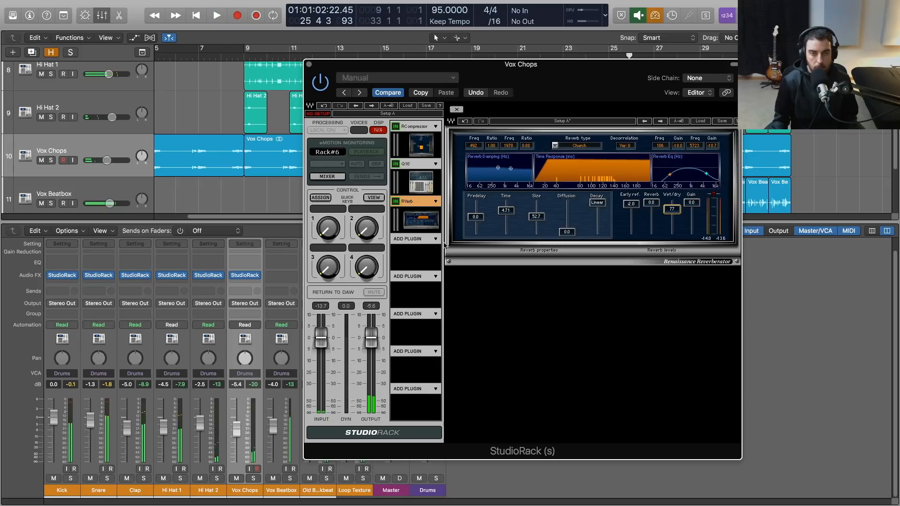
- Add the L1+ Ultramaximizer to the fourth slot of the Vox Chops rack
left_click(437, 240)
mouse_move(497, 247)
mouse_move(591, 248)
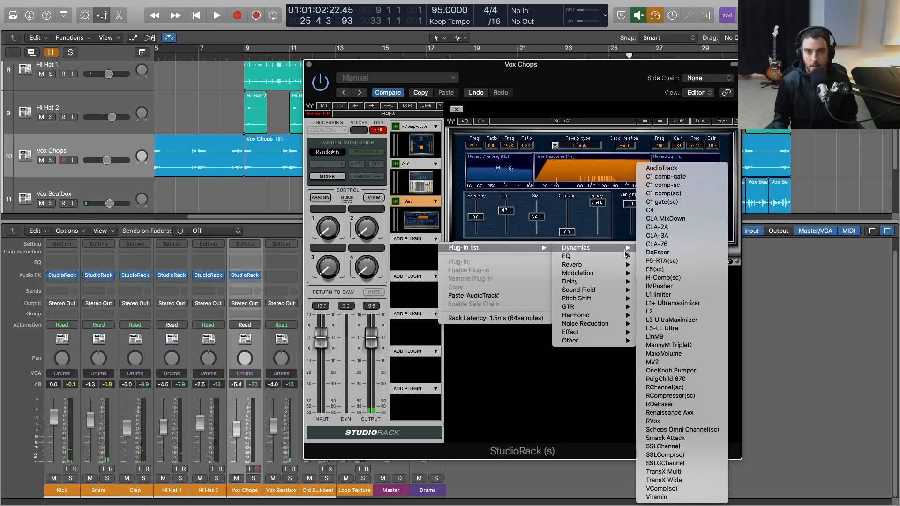
left_click(672, 303)
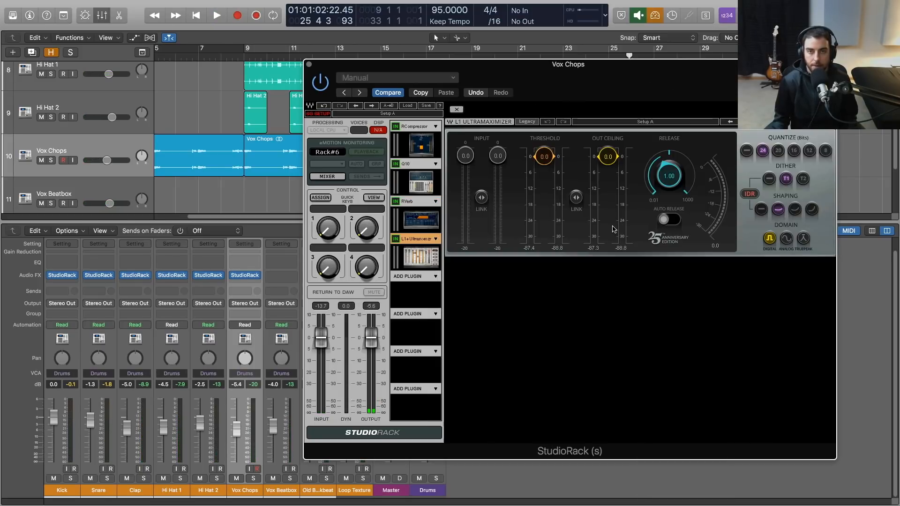
- Set the L1 out ceiling to -0.7 in the True Peak domain and lower its threshold to -9.8 during playback
left_click_drag(609, 156, 609, 167)
left_click(803, 240)
key("space")
left_click_drag(544, 157, 547, 189)
- Set the L1 threshold to -4.9 and raise the Vox Chops fader to -0.2 dB while auditioning the mix
left_click_drag(237, 429, 237, 426)
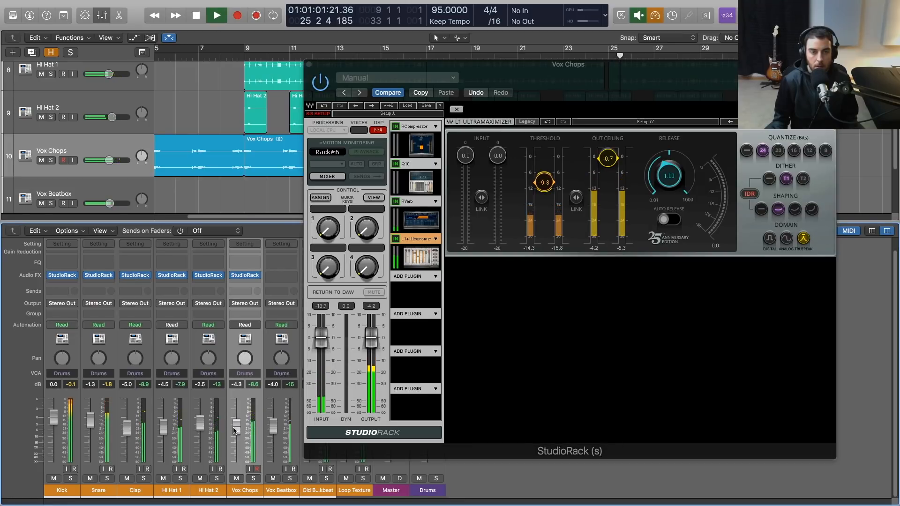
key("space")
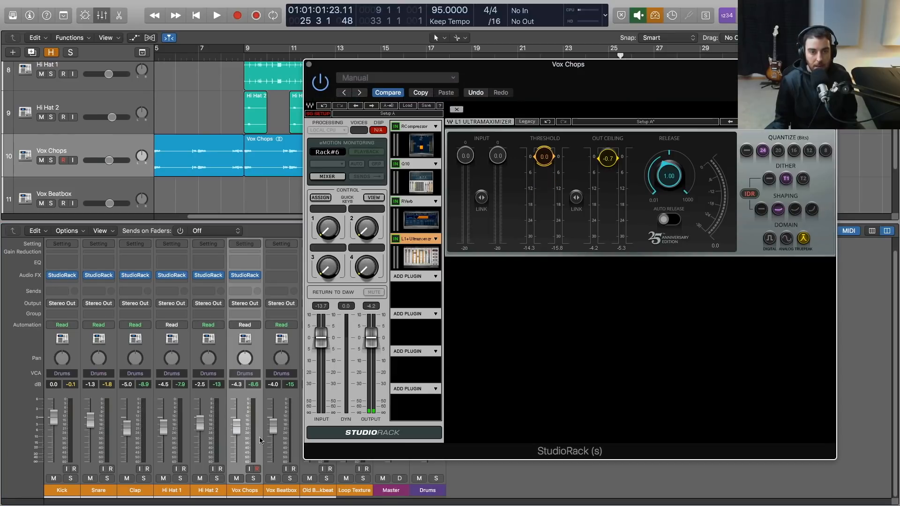
key("space")
left_click_drag(236, 438, 236, 416)
key("space")
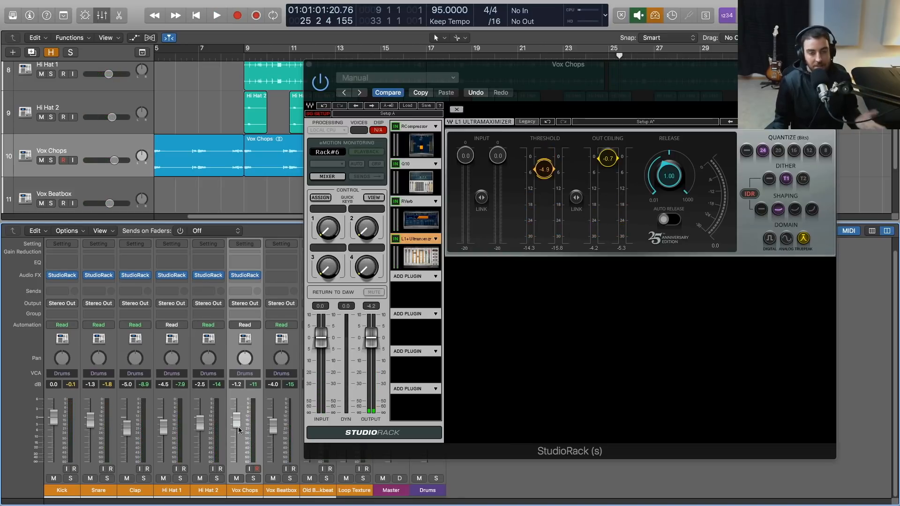
left_click_drag(238, 427, 238, 422)
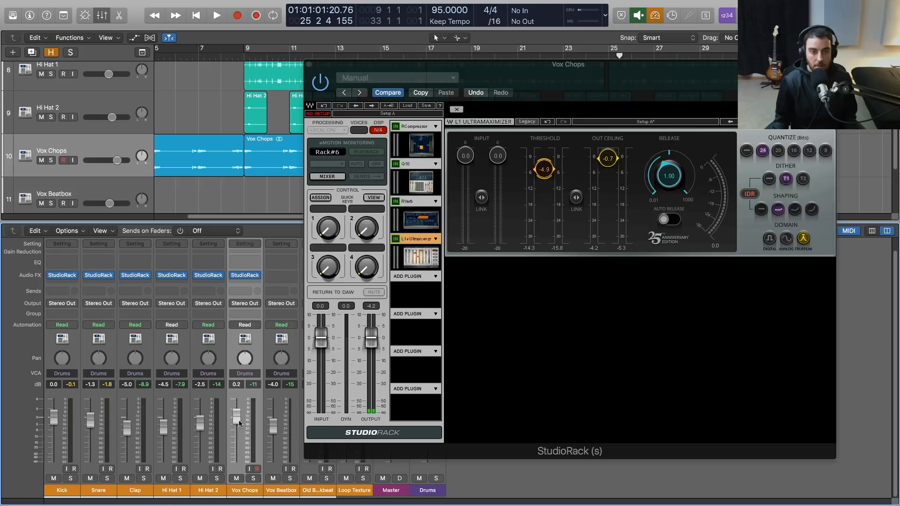
key("space")
left_click_drag(236, 425, 237, 417)
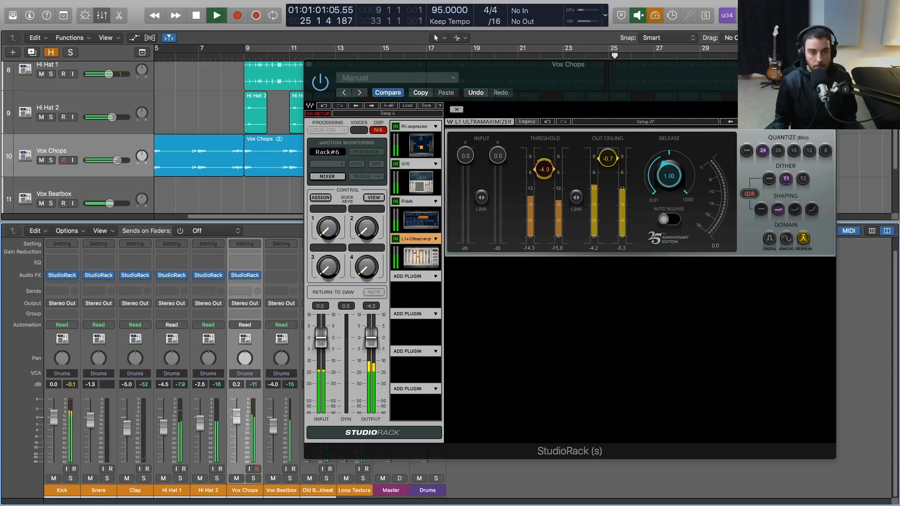
- Lower the RVerb wet/dry mix to 59 and audition the change
left_click(396, 228)
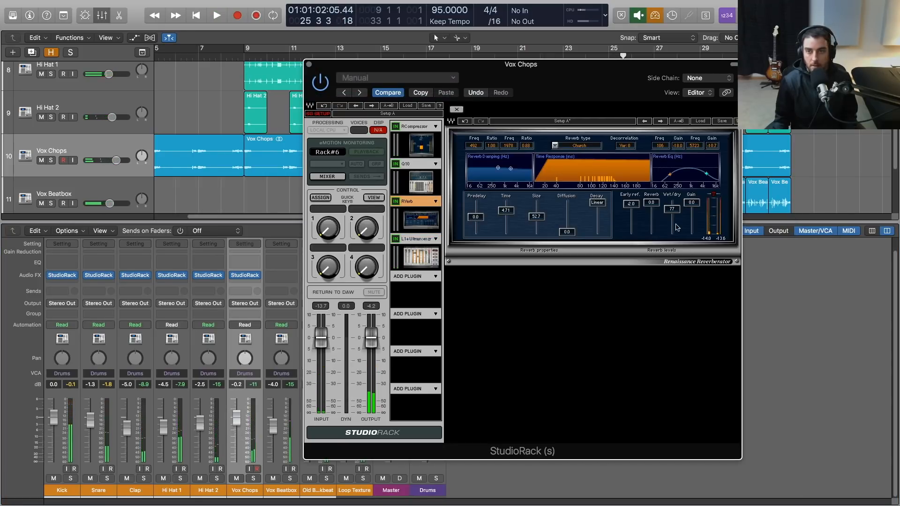
key("space")
left_click_drag(672, 211, 672, 215)
key("space")
key("space")
key("space")
- Set Q10 band 10 to -3.8 dB at 2213 Hz and audition the result
left_click(408, 164)
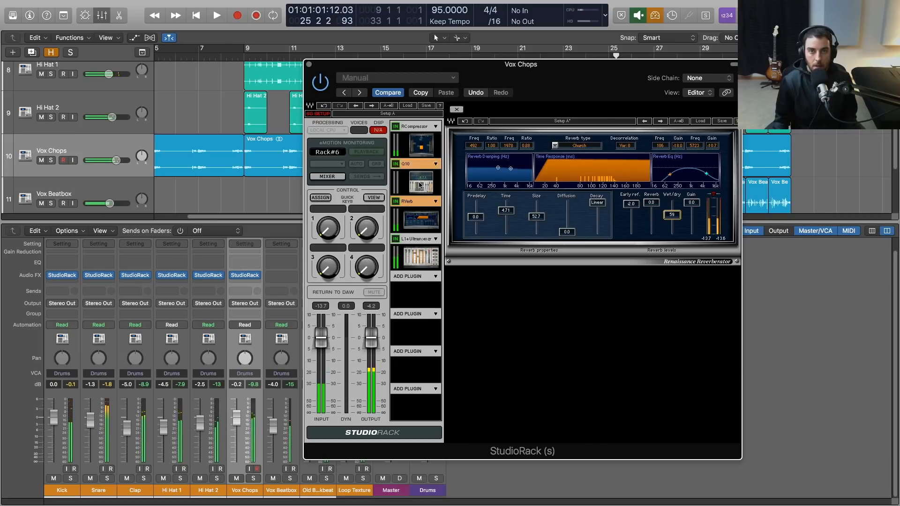
left_click_drag(609, 205, 710, 201)
key("space")
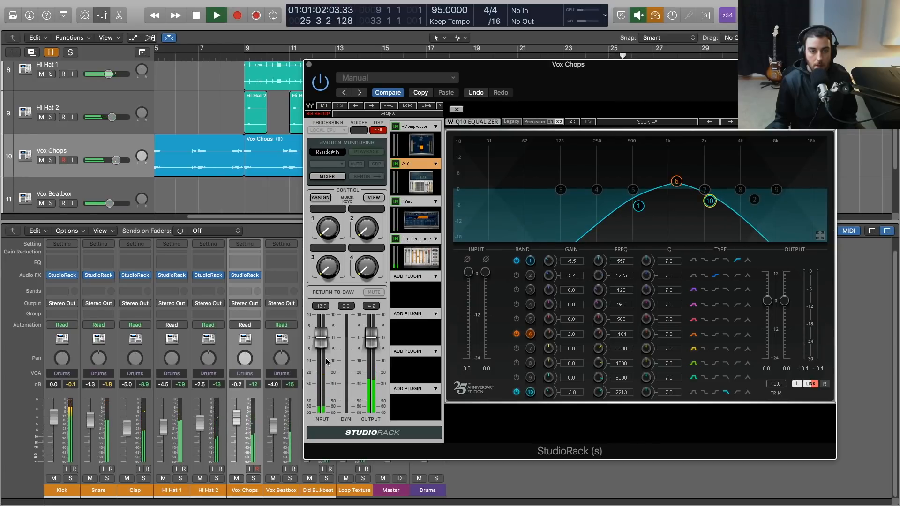
key("space")
- Move RVerb down one slot and insert H-Delay in the freed third slot of the Vox Chops rack
left_click_drag(419, 243, 420, 256)
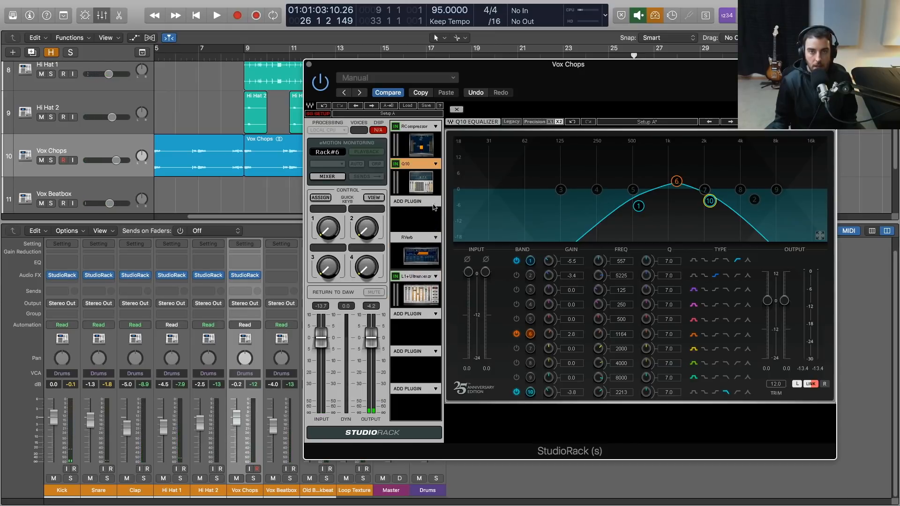
left_click(436, 202)
mouse_move(497, 209)
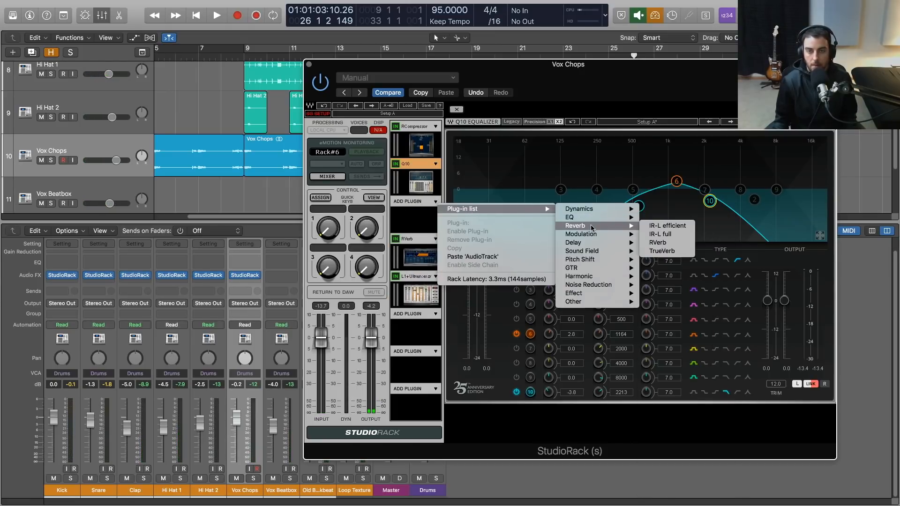
mouse_move(604, 242)
left_click(664, 243)
left_click_drag(467, 71, 317, 69)
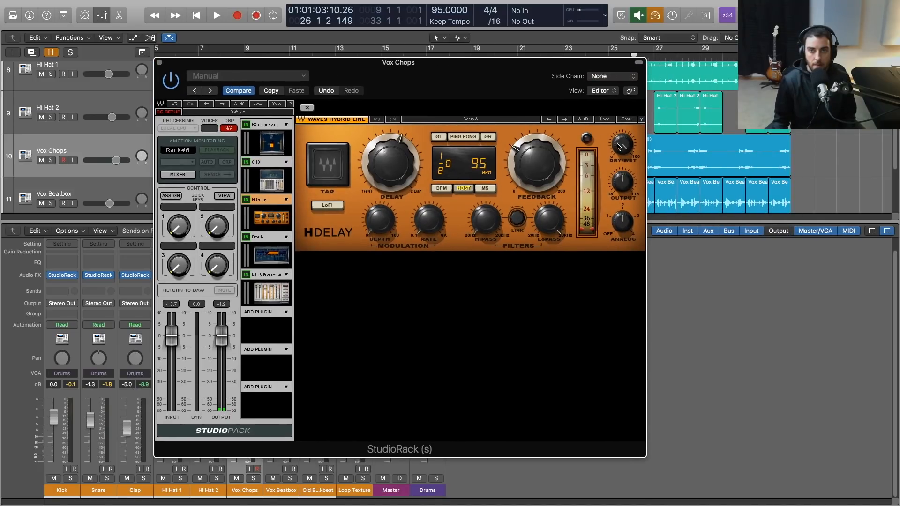
- Set H-Delay to a 1/4 ping-pong delay with dry/wet at 22, lower the feedback and raise the high-pass filter
key("space")
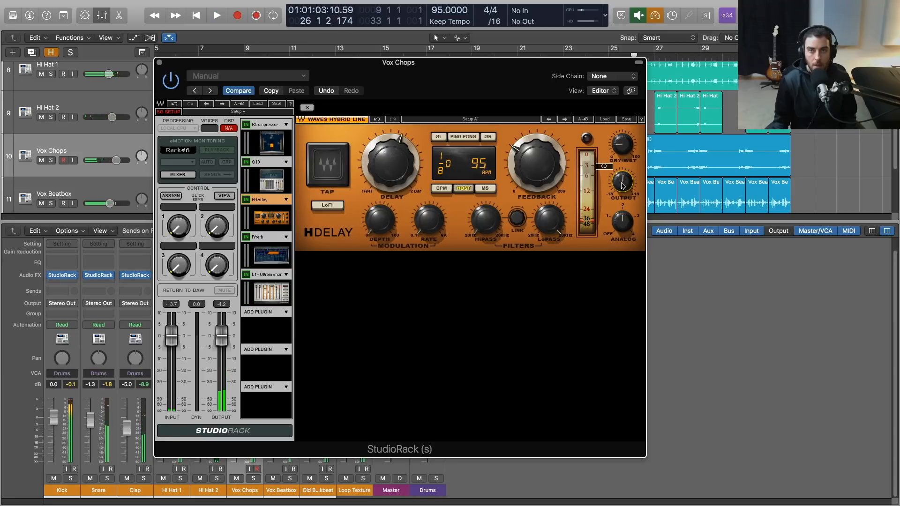
key("space")
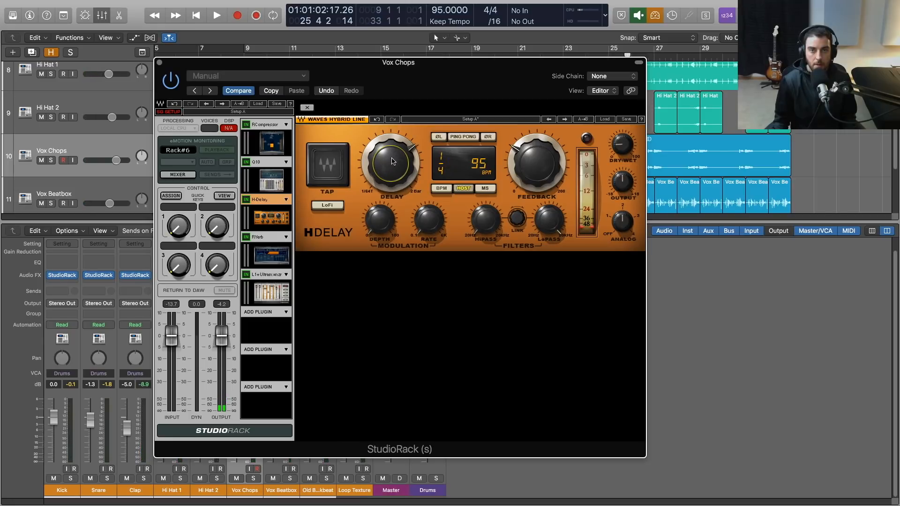
key("space")
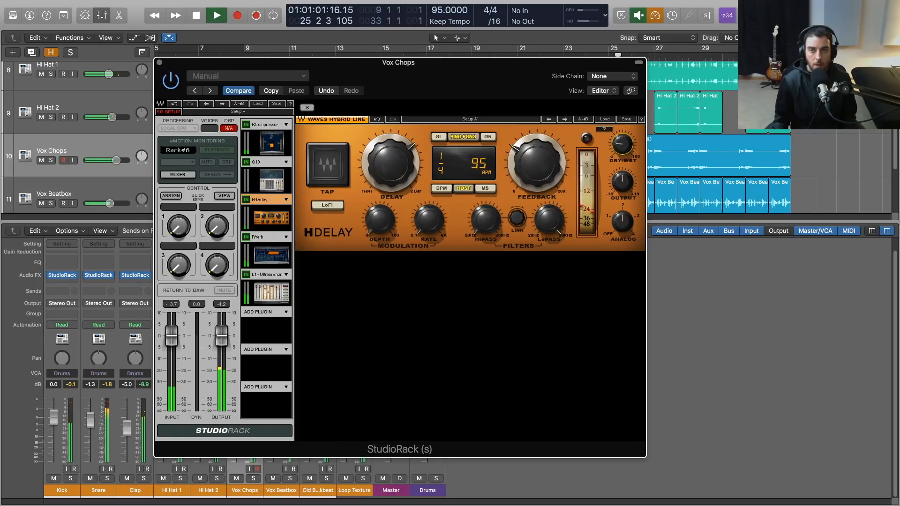
left_click_drag(537, 164, 536, 173)
left_click_drag(486, 219, 485, 205)
- Set the RVerb wet/dry mix to 49 and close the Vox Chops rack
left_click(262, 237)
left_click_drag(522, 213, 517, 218)
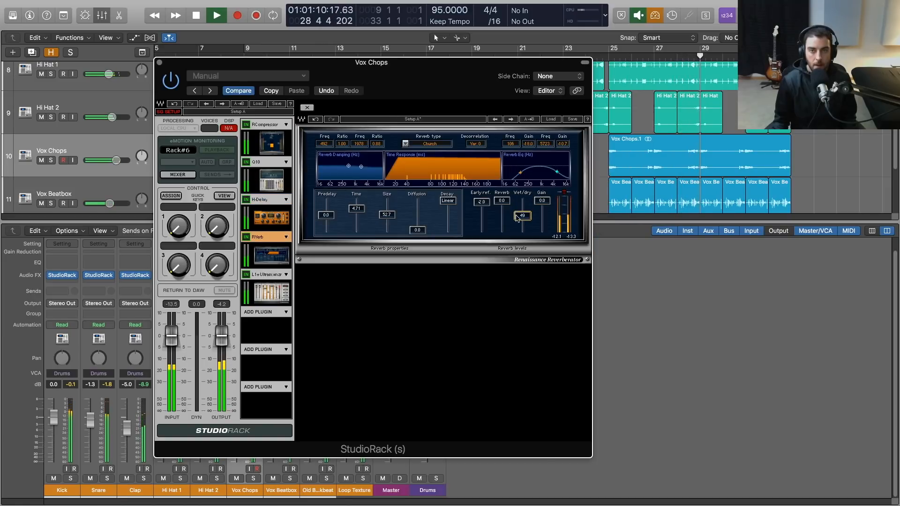
left_click(159, 62)
- Lower the Vox Chops channel fader to -4.7 dB while playing the full mix
key("space")
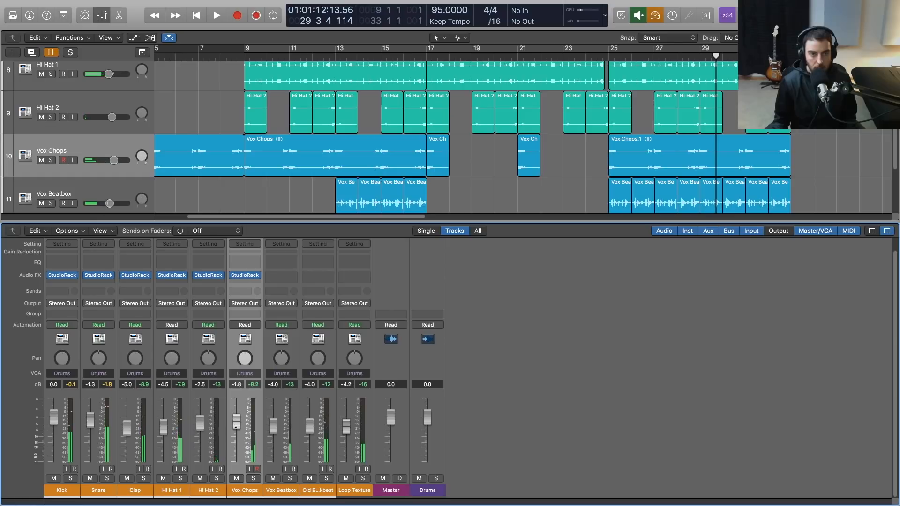
key("space")
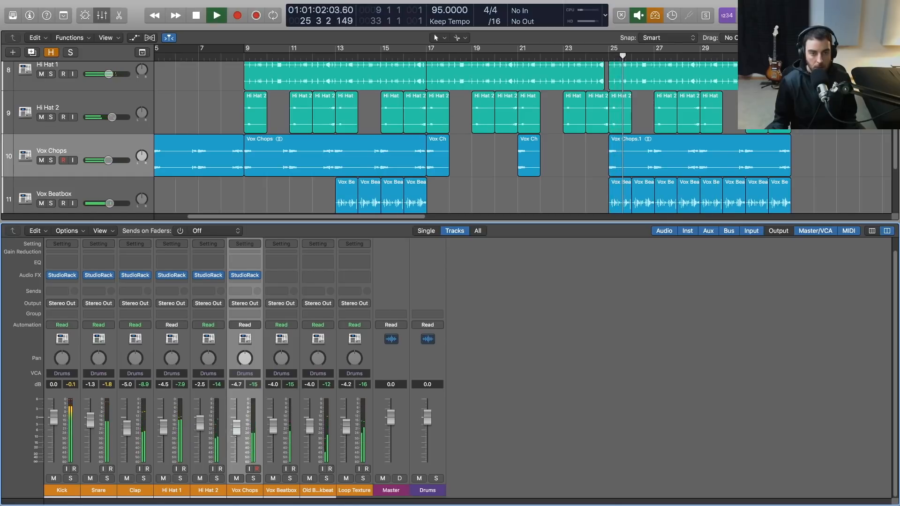
left_click_drag(236, 434, 236, 431)
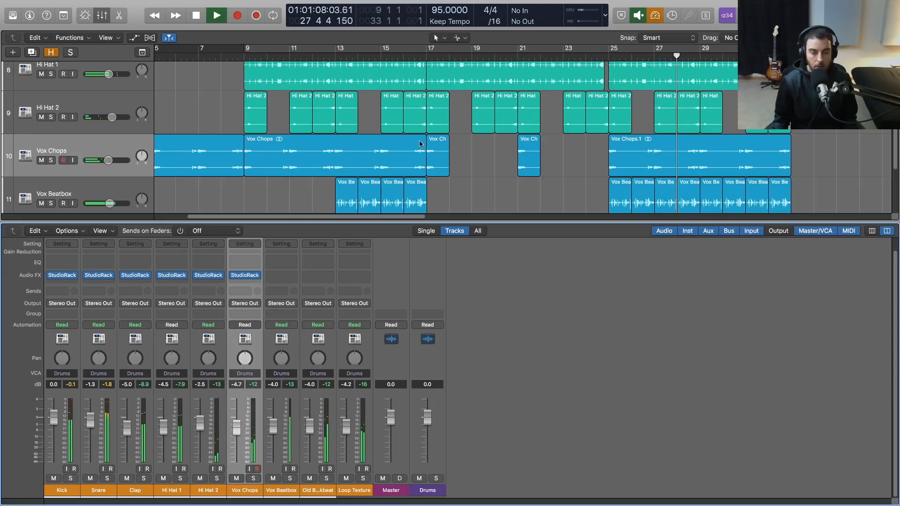
key("space")
- Solo Vox Beatbox and audition it from bar 13
left_click(290, 478)
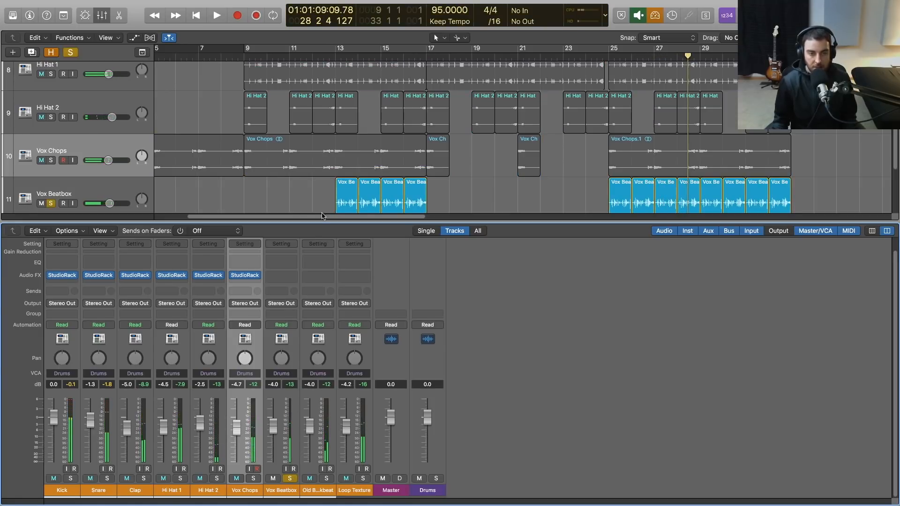
left_click(336, 56)
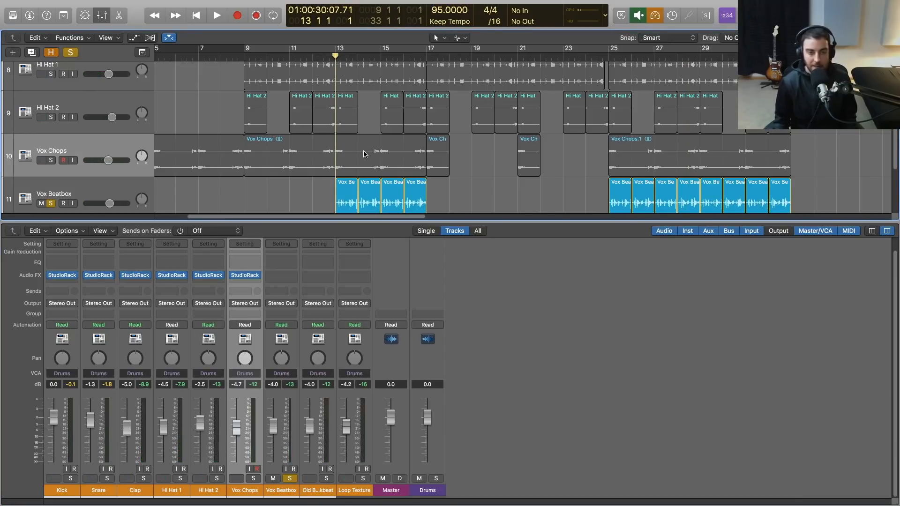
key("space")
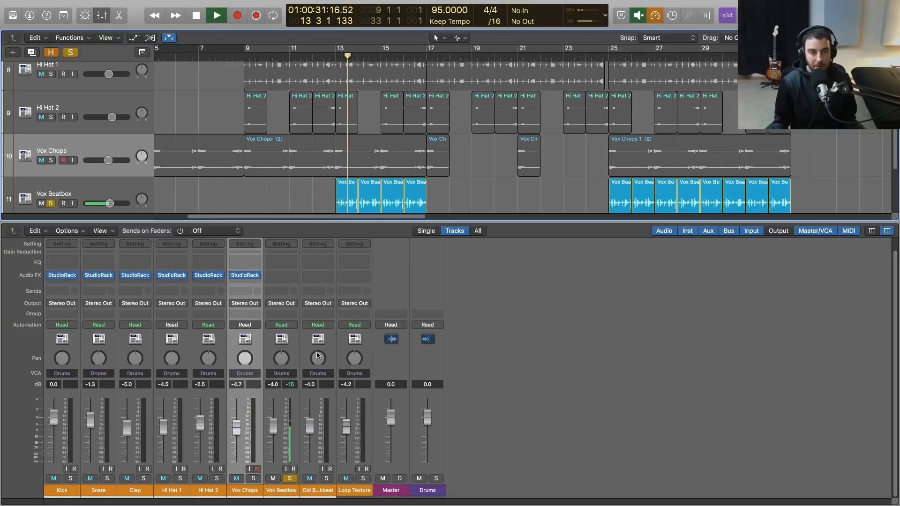
key("space")
- Copy the StudioRack insert from Vox Chops onto the Vox Beatbox channel
left_click(290, 276)
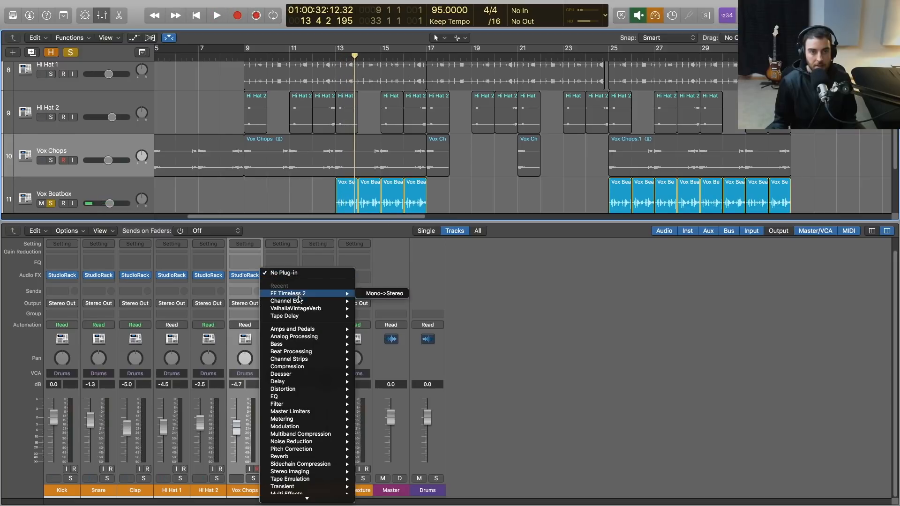
left_click(463, 268)
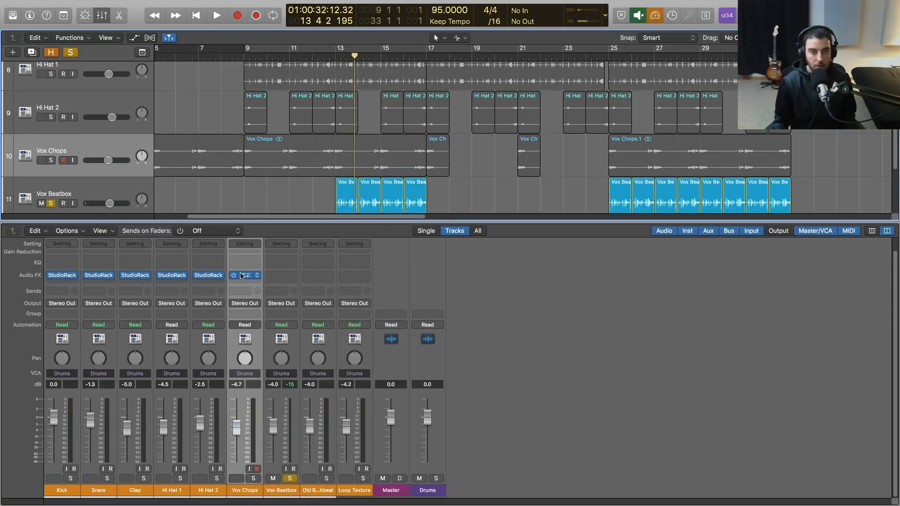
left_click(281, 276)
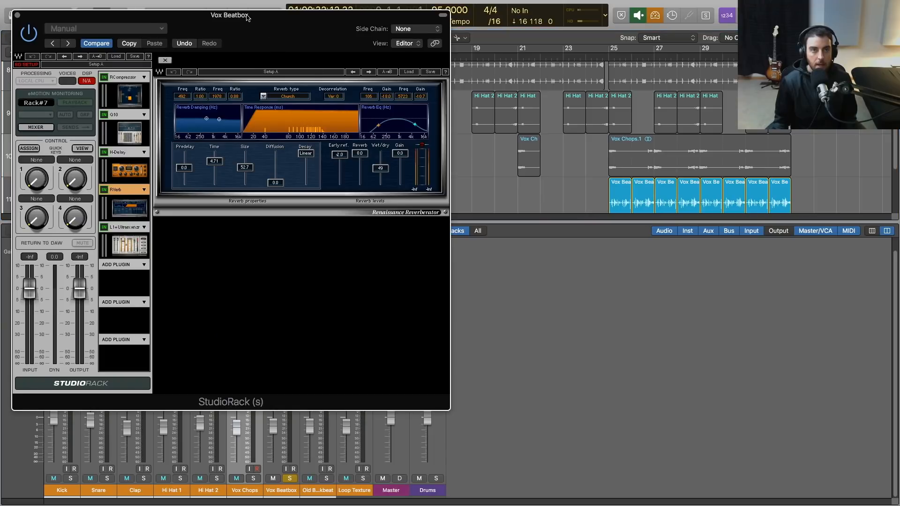
- Clear the copied Vox Beatbox rack by loading the Full Reset preset
left_click_drag(247, 17, 503, 47)
left_click(373, 94)
left_click(390, 131)
- Add the AudioTrack plugin to the first slot of the Vox Beatbox rack
left_click(402, 109)
mouse_move(469, 113)
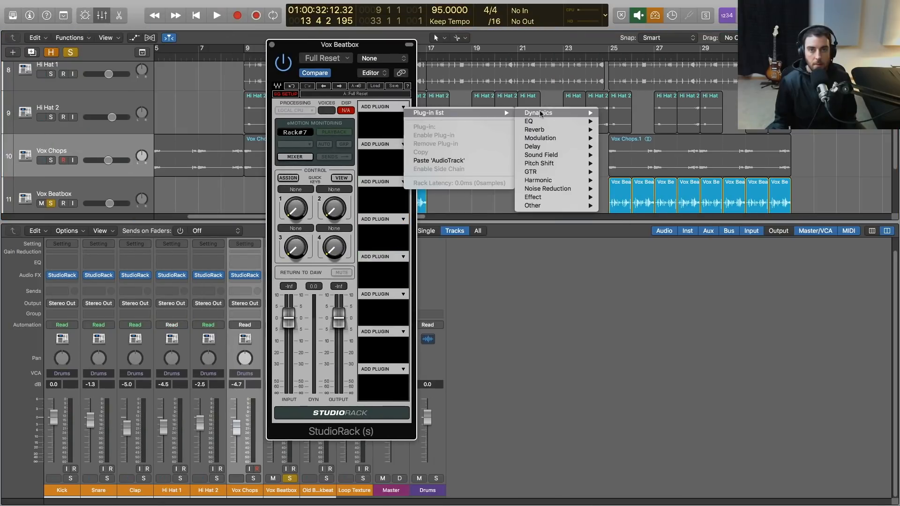
left_click(624, 113)
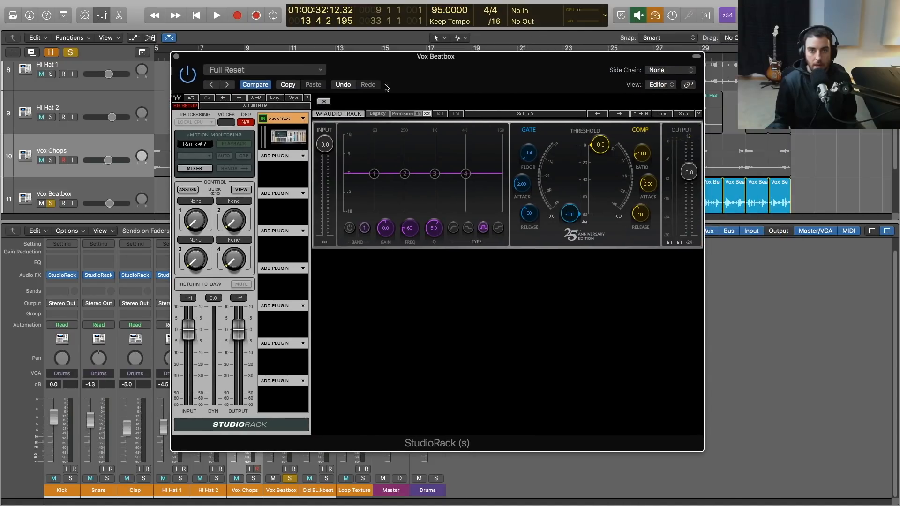
- Set the AudioTrack gate threshold to -28.6 and audition the beatbox
left_click_drag(570, 214, 571, 170)
key("space")
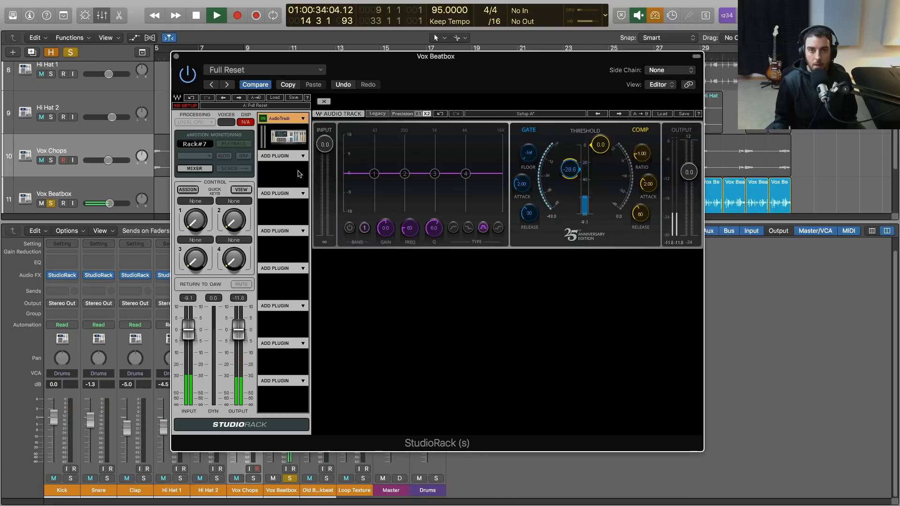
key("space")
- Add the GTR Tool Rack plugin to the second slot of the Vox Beatbox rack
left_click(303, 156)
mouse_move(396, 165)
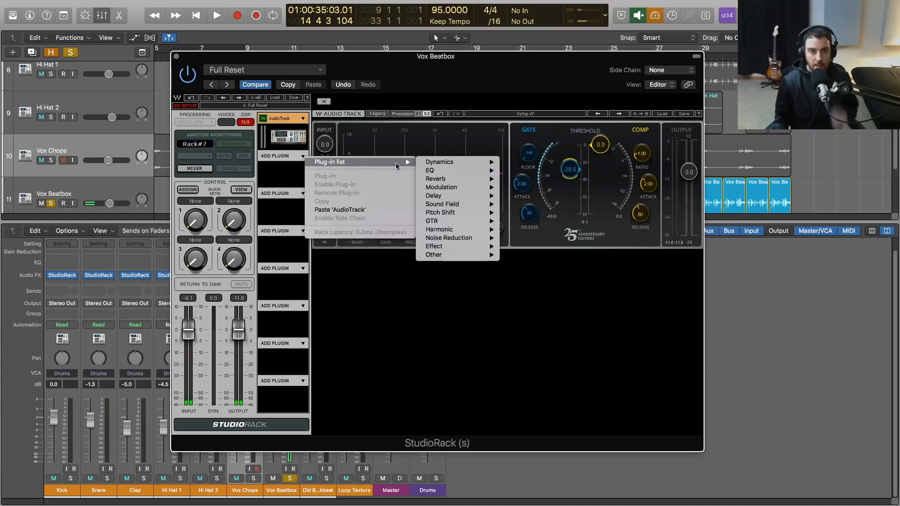
mouse_move(457, 229)
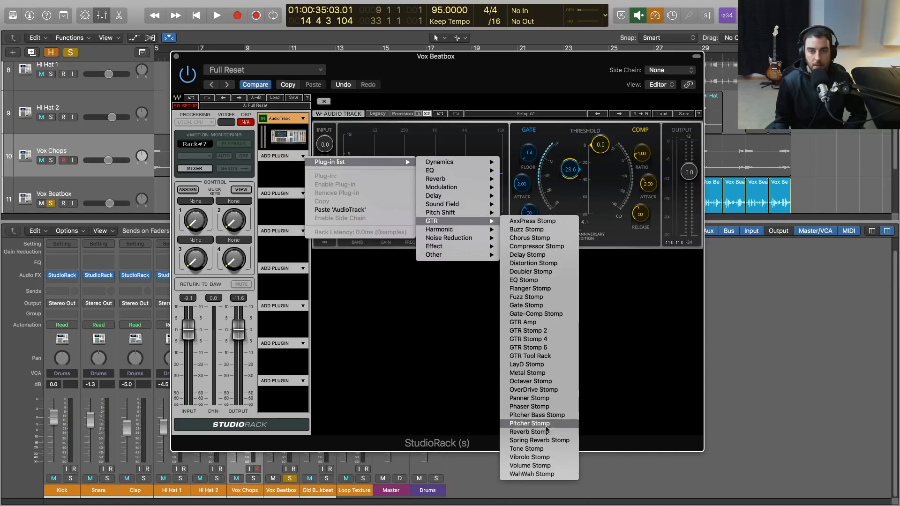
left_click(547, 358)
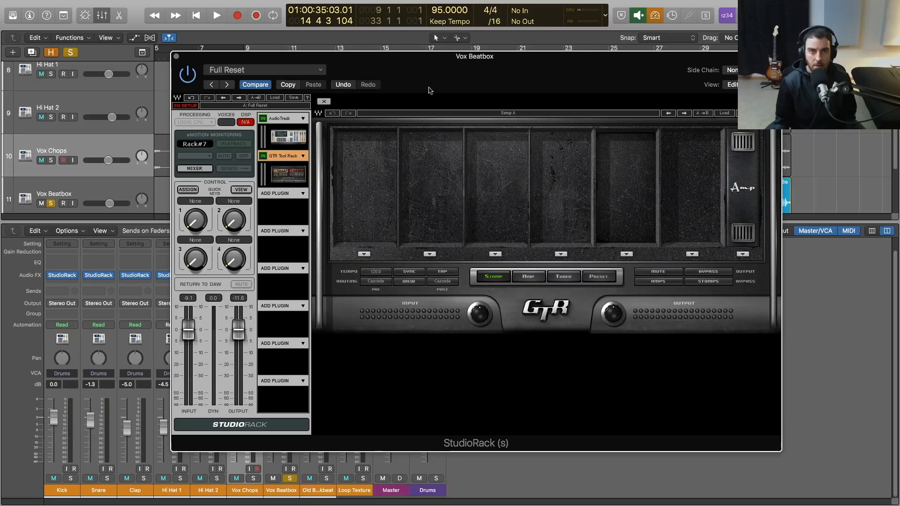
left_click_drag(427, 56, 399, 61)
- Load the Buzz stomp into the first GTR pedal slot and adjust it during playback
left_click(335, 259)
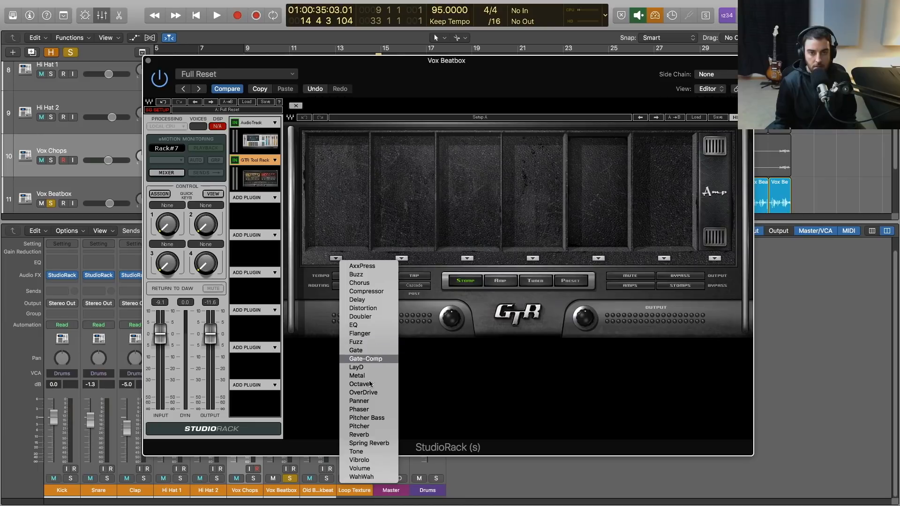
left_click(375, 274)
key("space")
left_click_drag(340, 188, 340, 206)
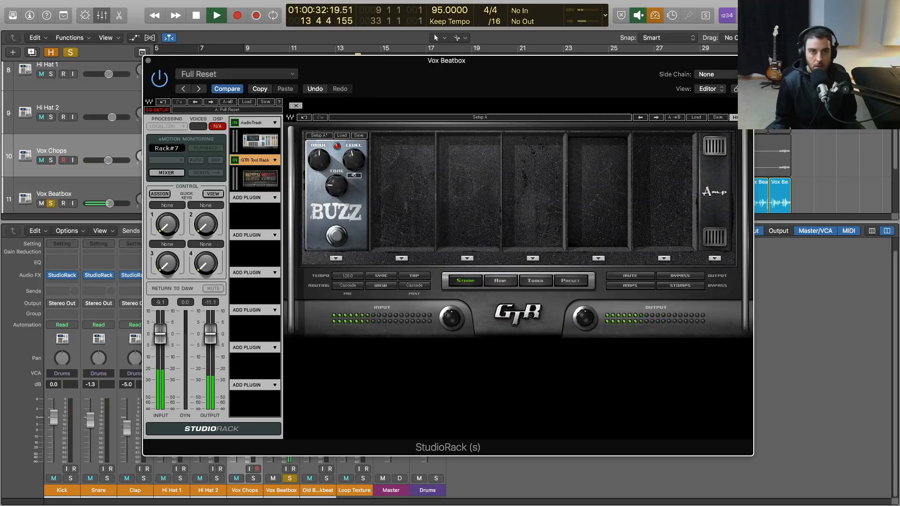
key("space")
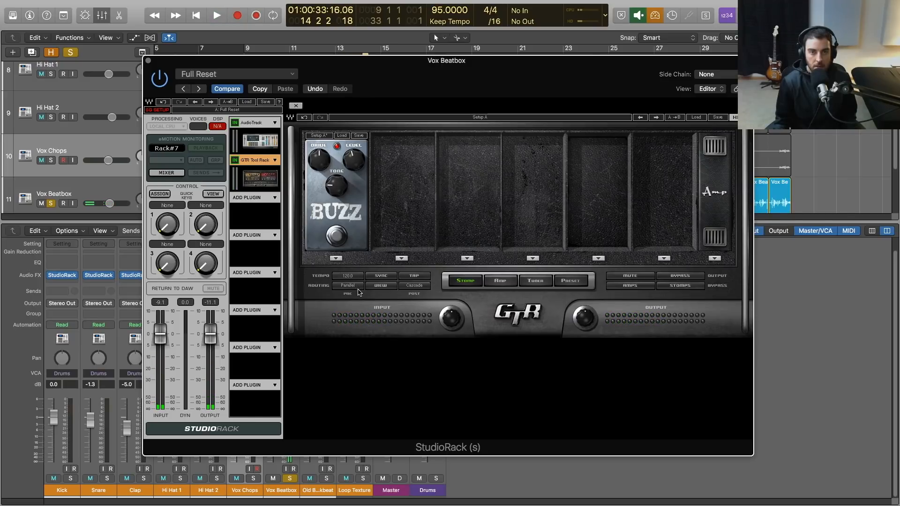
- Set the GTR pre routing to Parallel and fine-tune the Buzz level and tone while auditioning the beatbox
key("space")
left_click(359, 290)
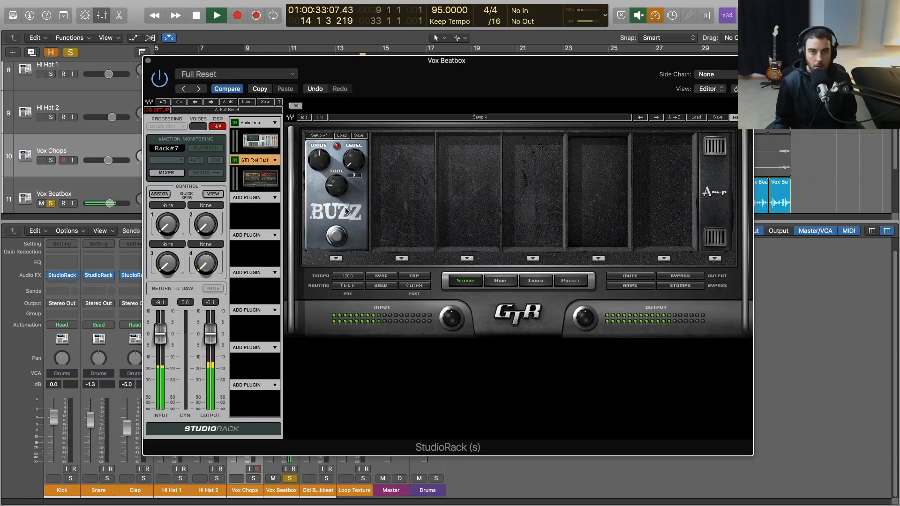
left_click_drag(353, 161, 348, 180)
key("space")
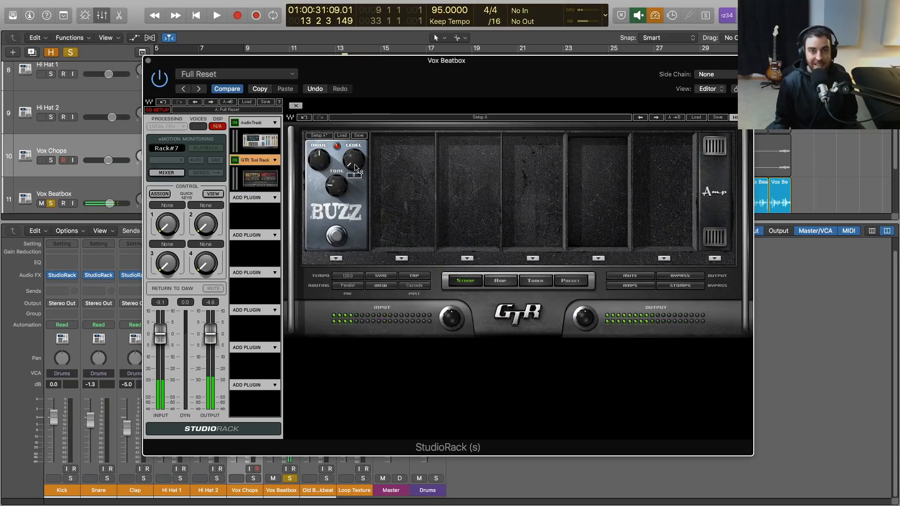
mouse_move(348, 167)
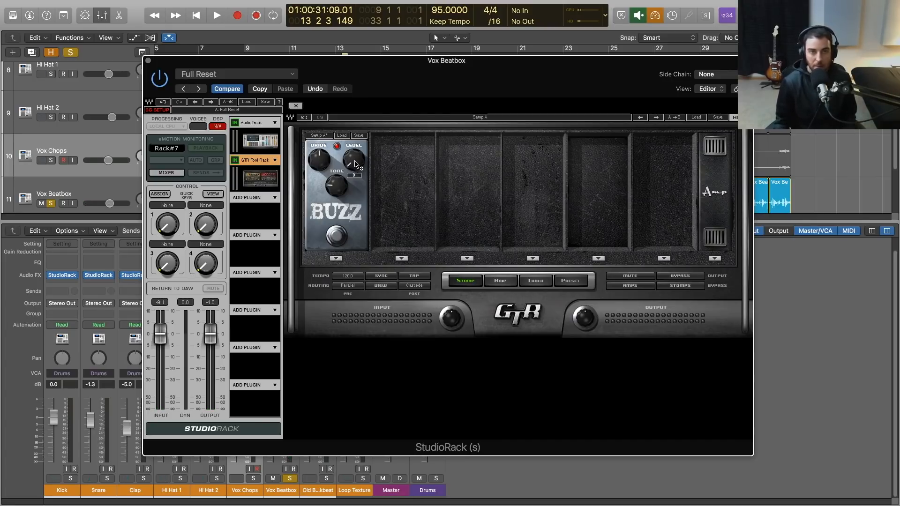
key("space")
mouse_move(353, 165)
left_mouse_down()
mouse_move(353, 157)
mouse_move(336, 165)
left_mouse_up()
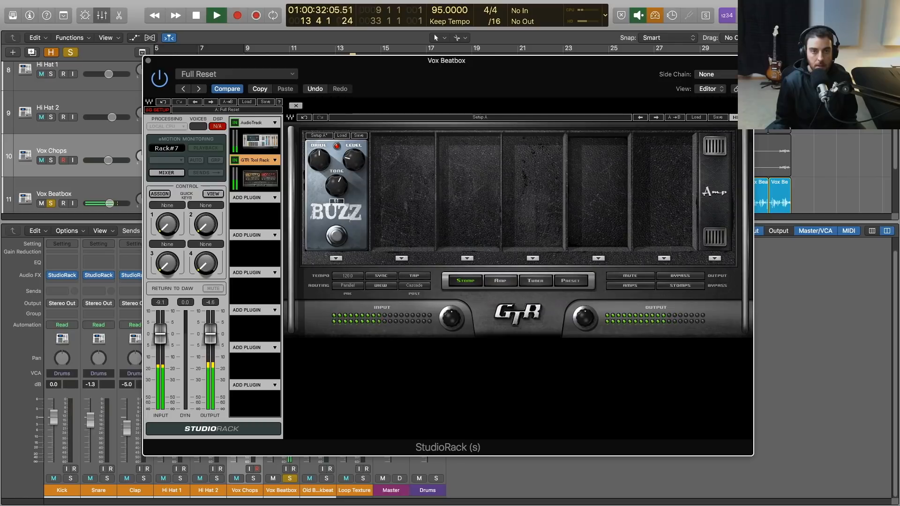
key("space")
- Add the MetaFlanger plugin to the third rack slot and set its mix to 12 during playback
left_click(276, 198)
mouse_move(309, 207)
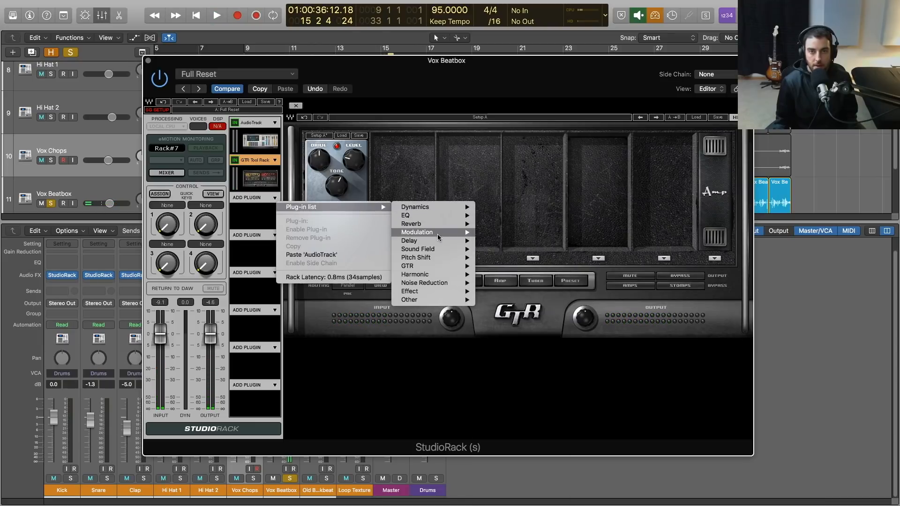
left_click(504, 257)
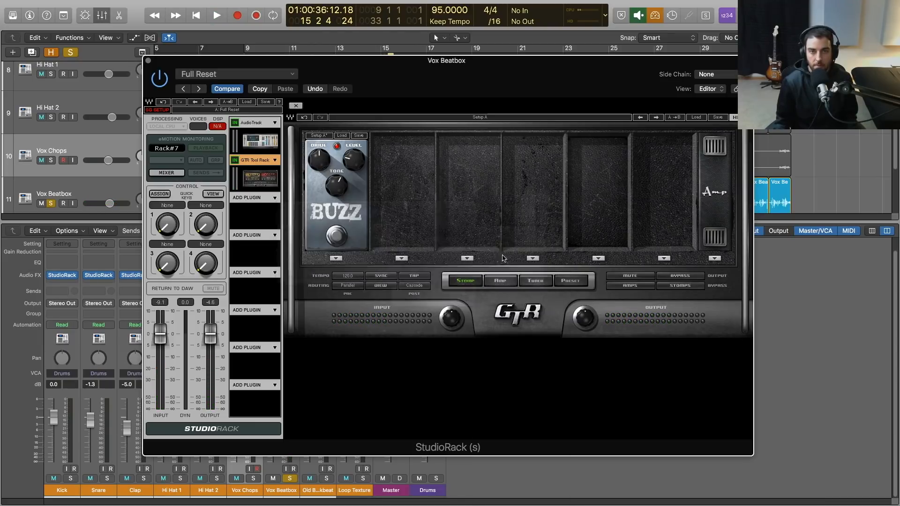
key("space")
left_click_drag(300, 138, 300, 156)
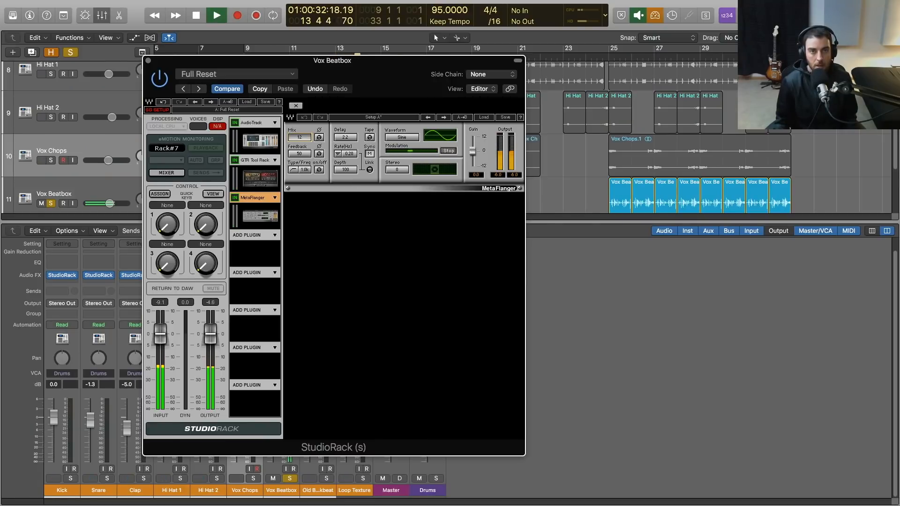
- Turn AudioTrack EQ band 1 into a high-pass filter at 667 Hz and audition the beatbox
left_click(259, 141)
key("space")
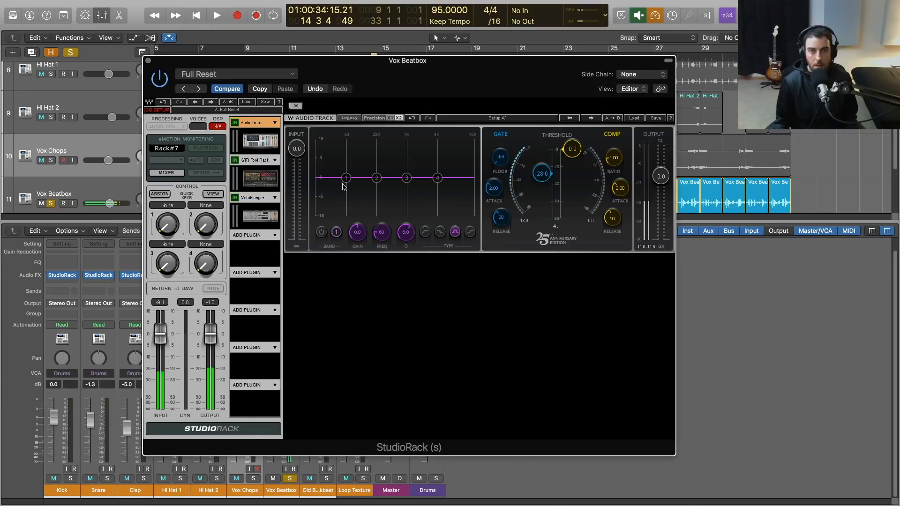
left_click(425, 232)
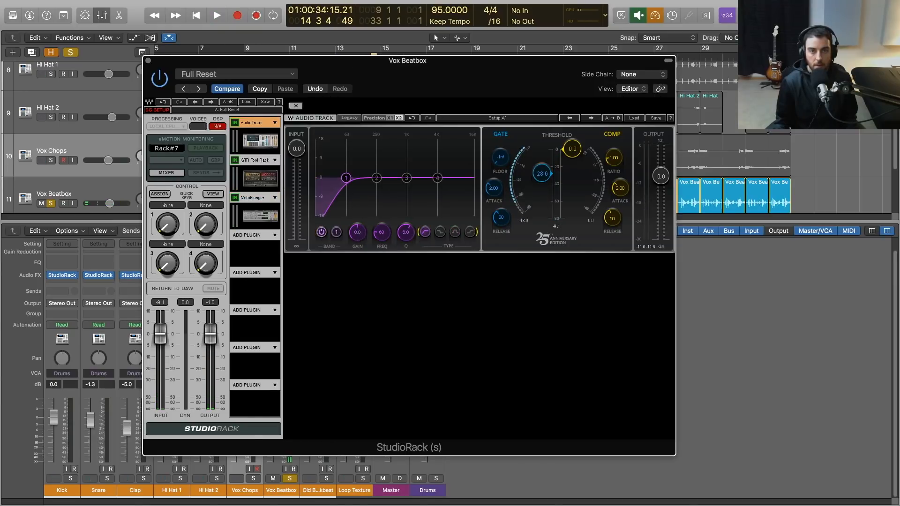
left_click_drag(387, 234, 387, 209)
key("space")
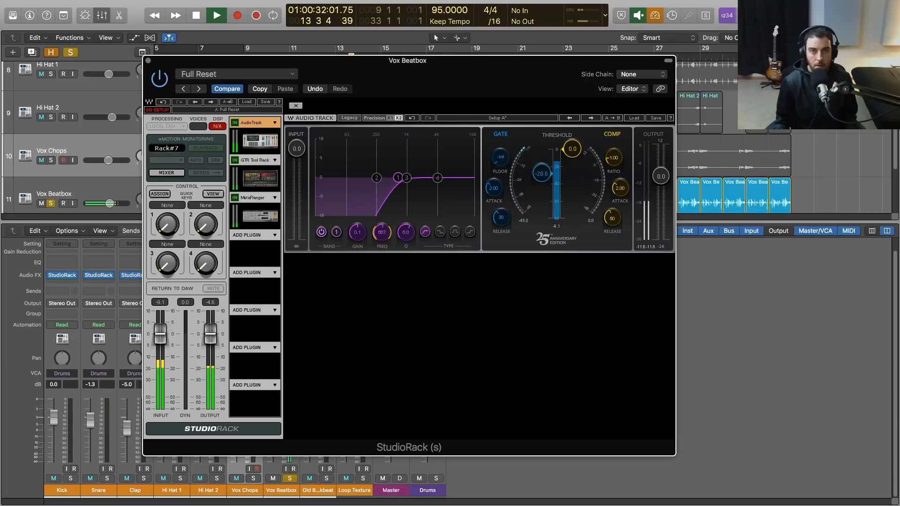
key("space")
- Add the RVerb plugin to the fourth rack slot and set its reverb type to Gated
left_click(274, 235)
mouse_move(382, 246)
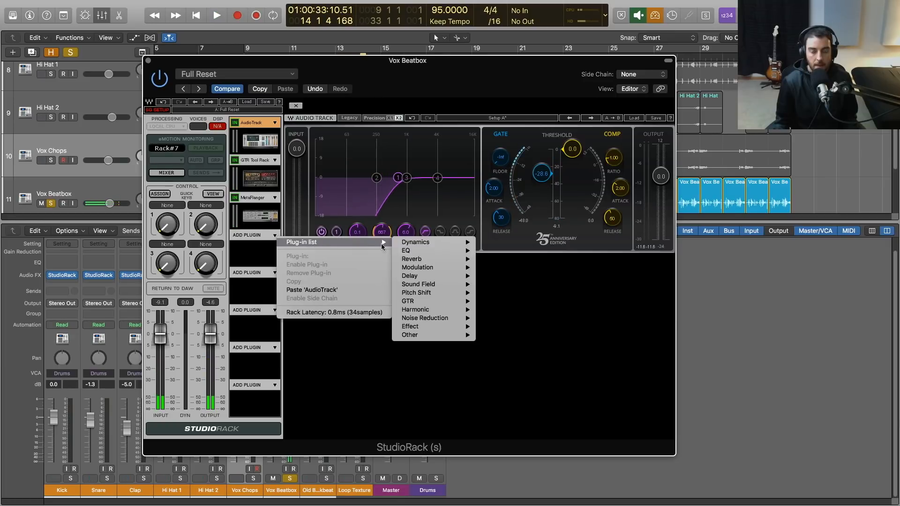
mouse_move(422, 259)
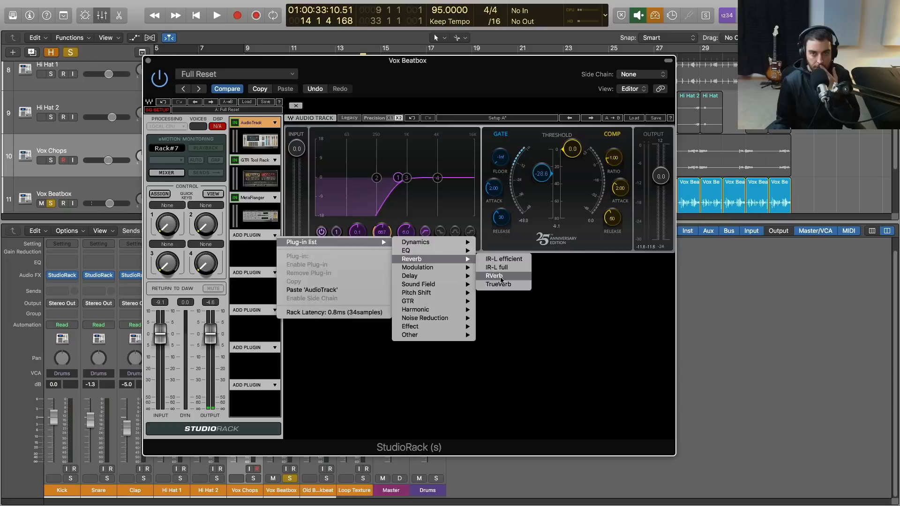
left_click(497, 276)
left_click(406, 143)
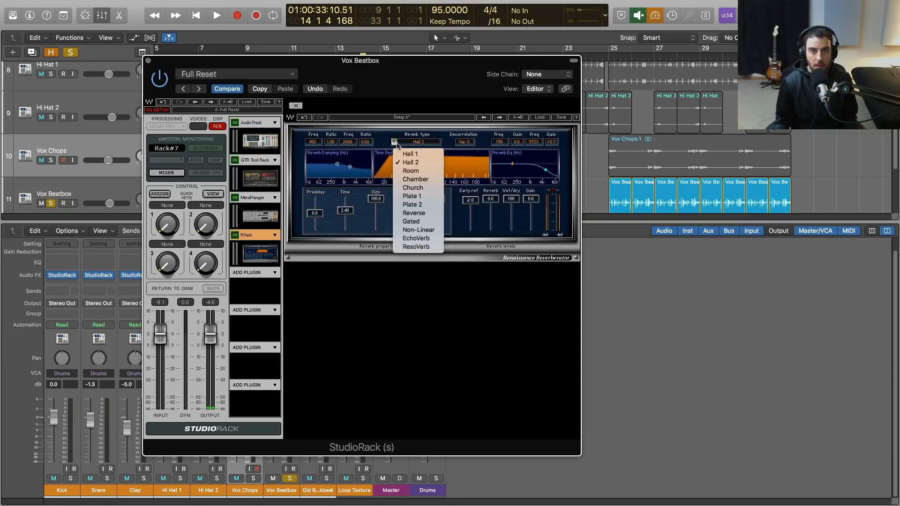
left_click(412, 221)
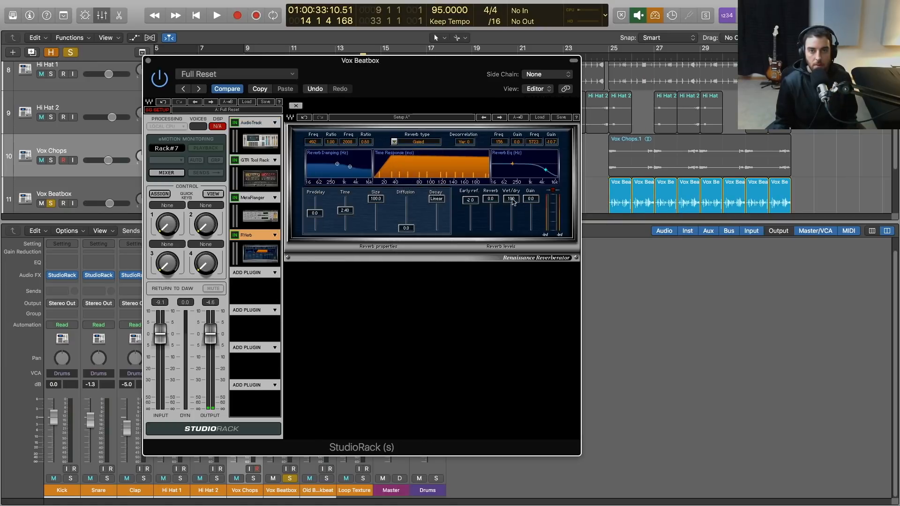
- Set the RVerb wet/dry to 53, time to 0.57 and size to 30.1 during playback
left_click_drag(514, 210, 511, 225)
key("space")
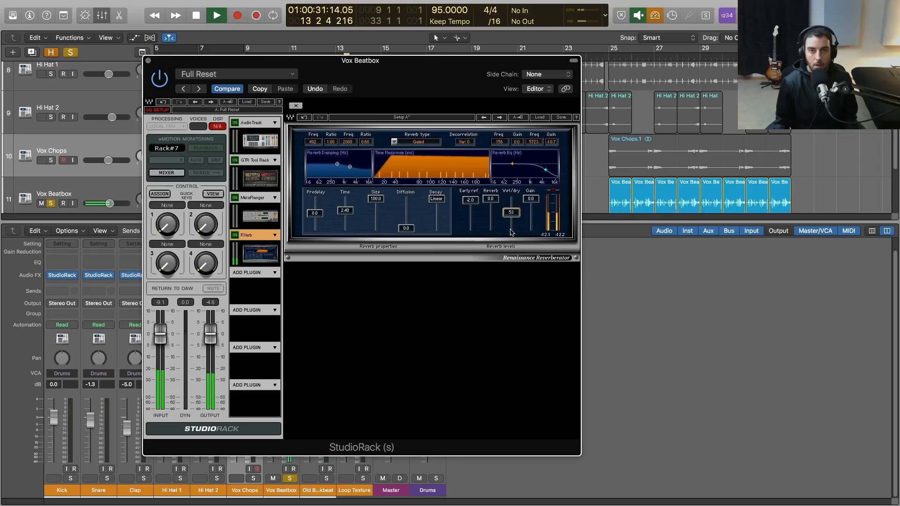
left_click_drag(376, 210, 388, 210)
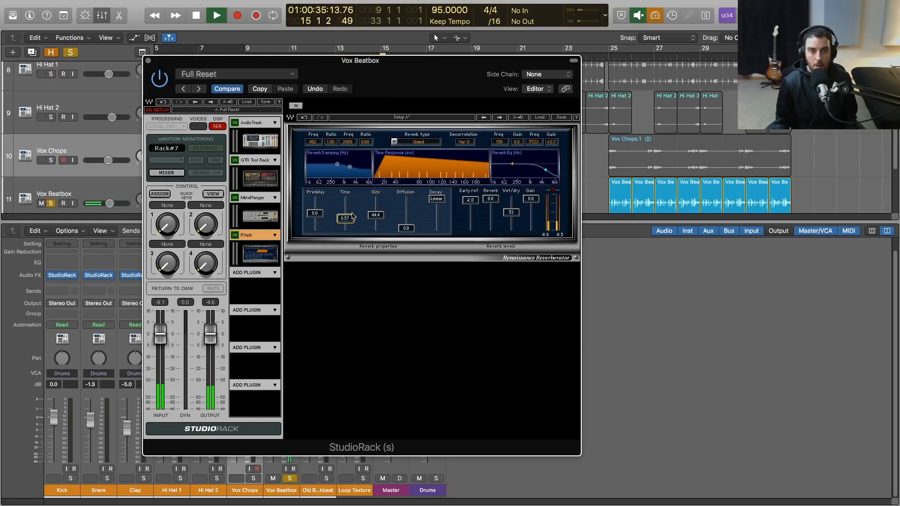
left_click_drag(376, 215, 376, 220)
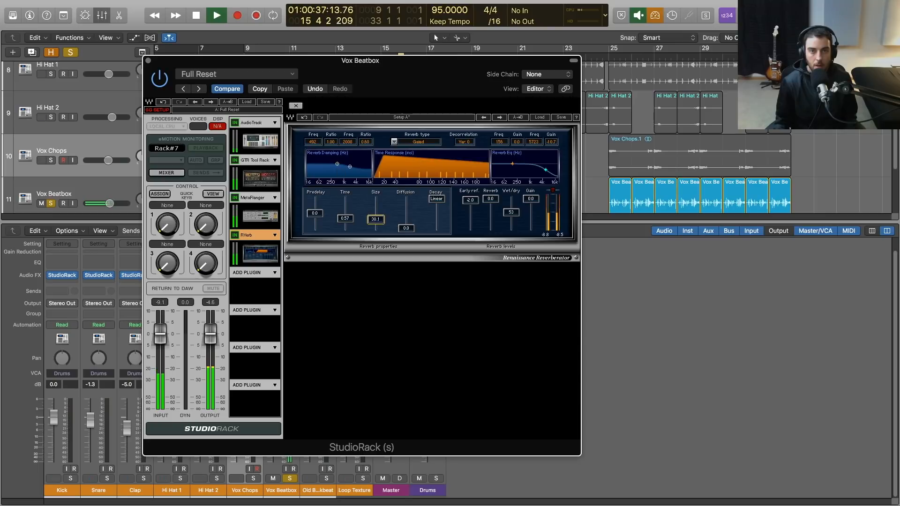
- Reduce the RVerb damping ratios to 0.21 and 0.52, cut its reverb EQ lows, and move the plugin to the fifth slot
left_click_drag(337, 164, 338, 170)
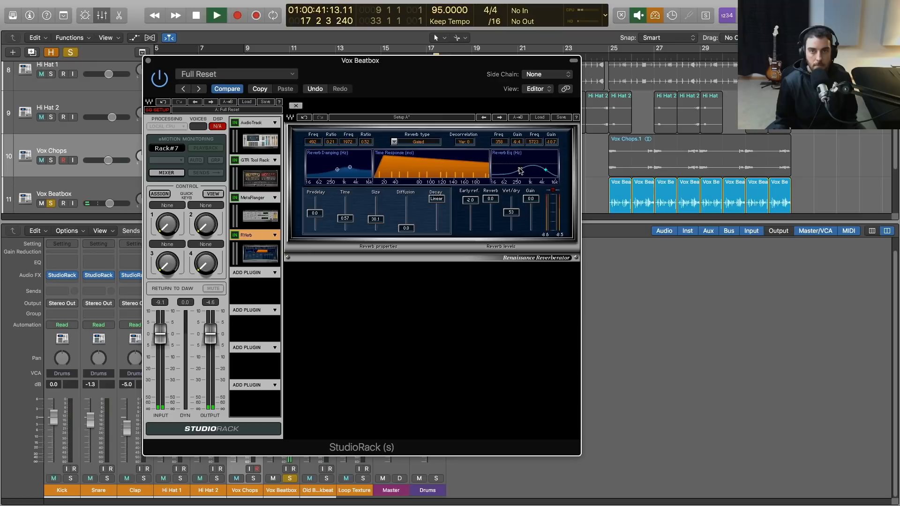
left_click_drag(521, 171, 520, 171)
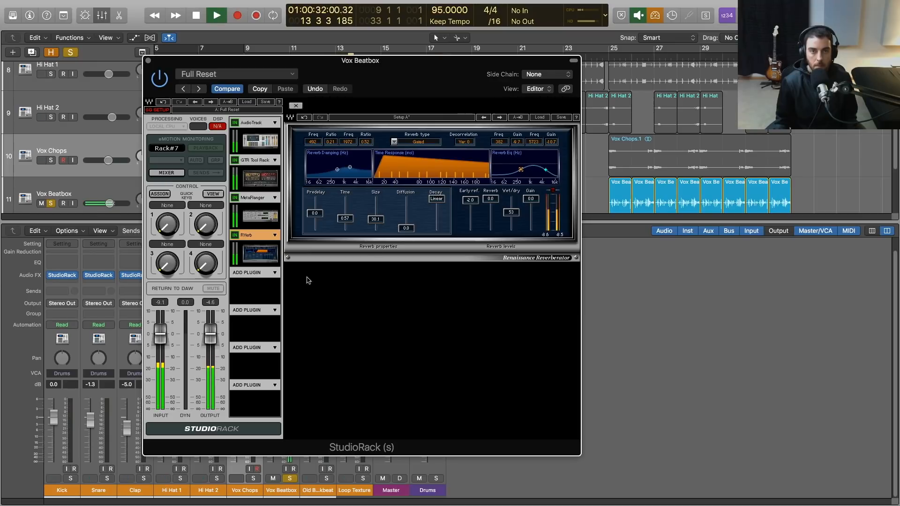
left_click_drag(261, 253, 263, 289)
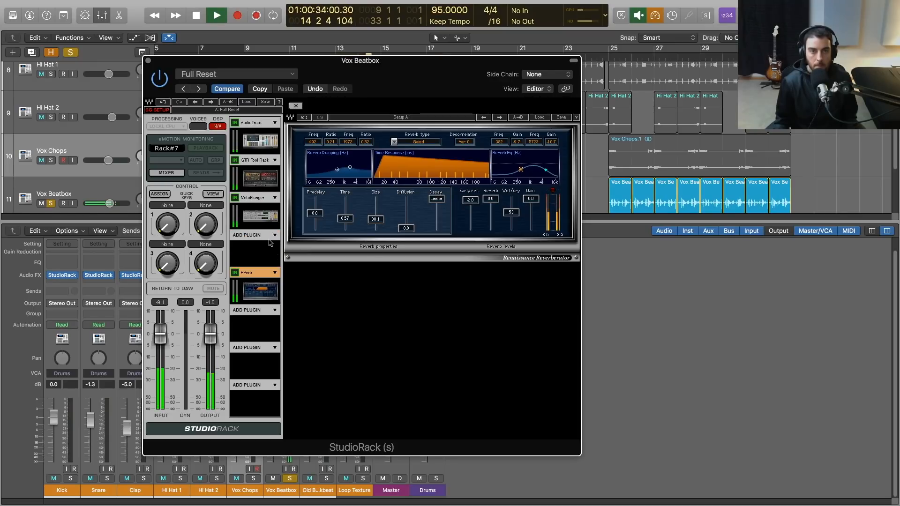
- Switch the solo from Vox Beatbox to the Drums channel and lower the RVerb wet/dry to 32 in context
left_click(290, 477)
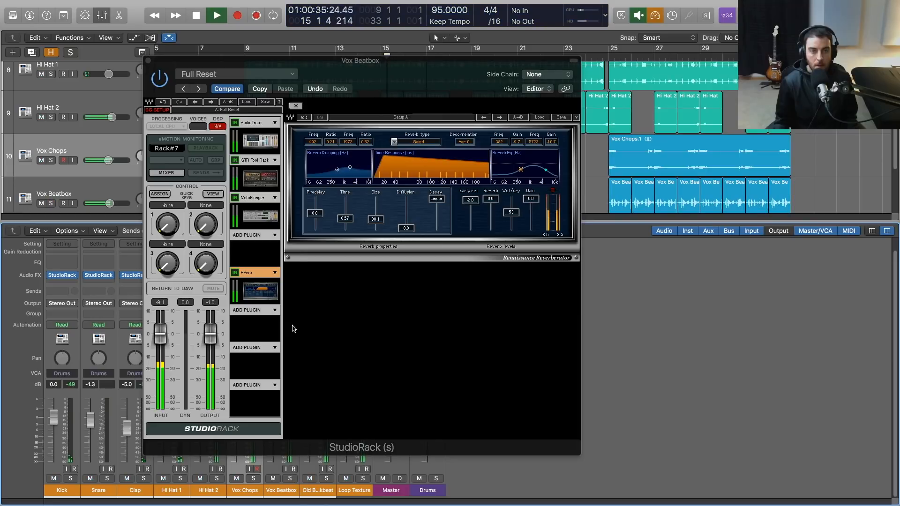
left_click(435, 479)
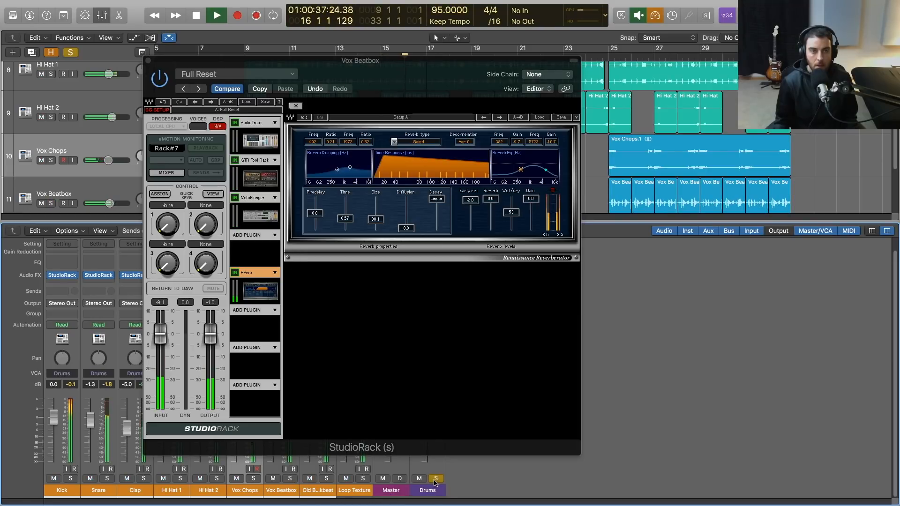
left_click_drag(421, 65, 590, 57)
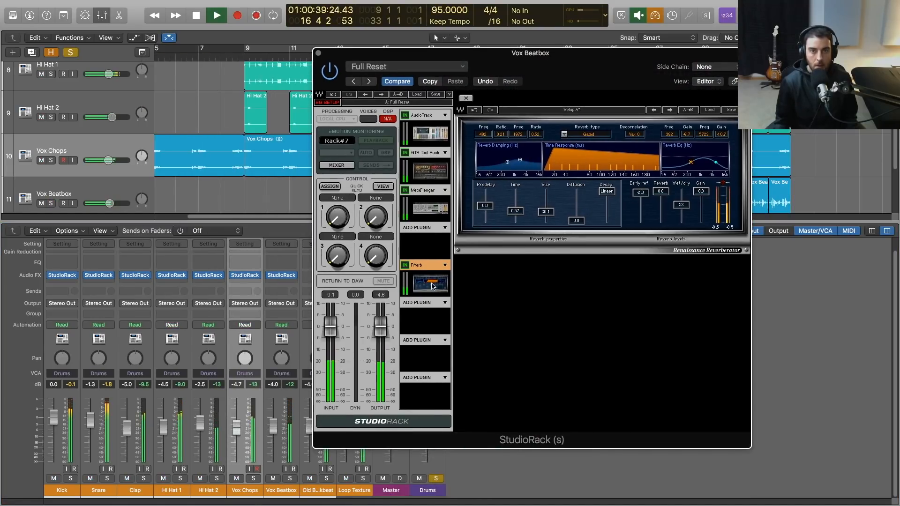
left_click_drag(672, 199, 681, 217)
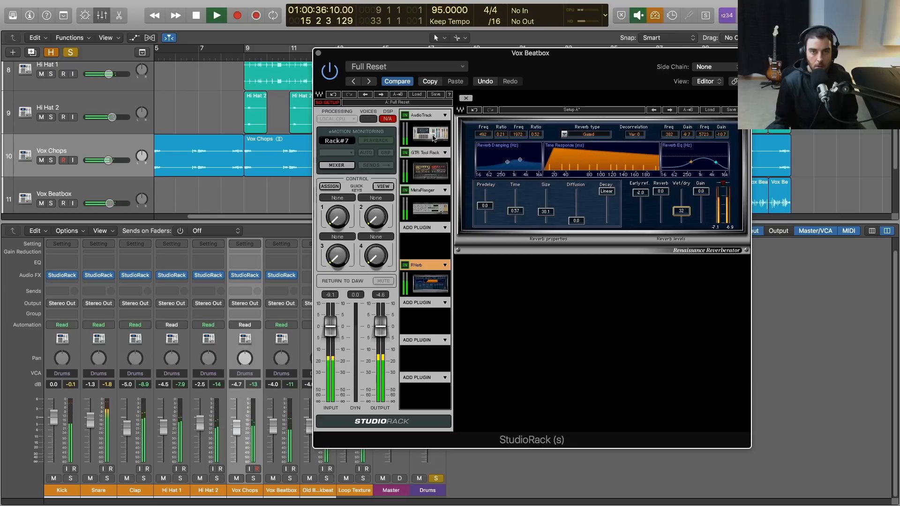
key("space")
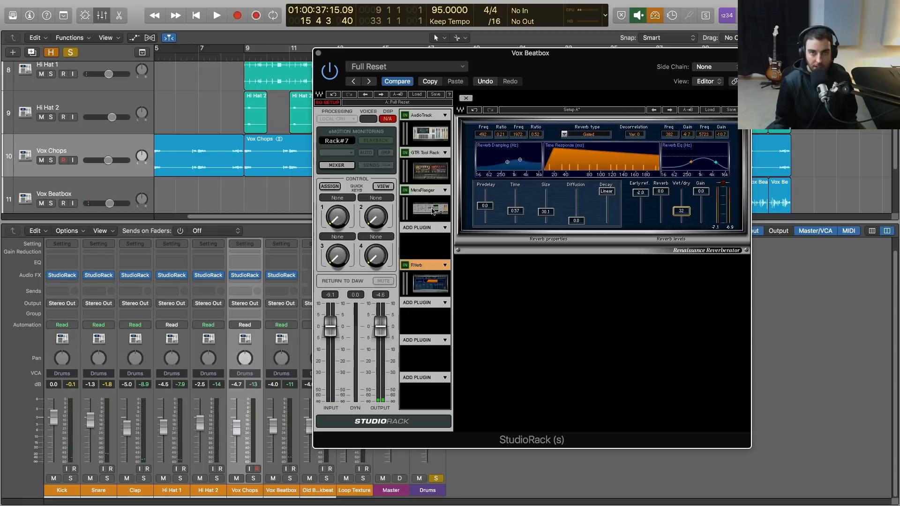
- Move MetaFlanger to the fourth rack slot and add the DeEsser plugin to the freed third slot
left_click_drag(428, 206, 427, 241)
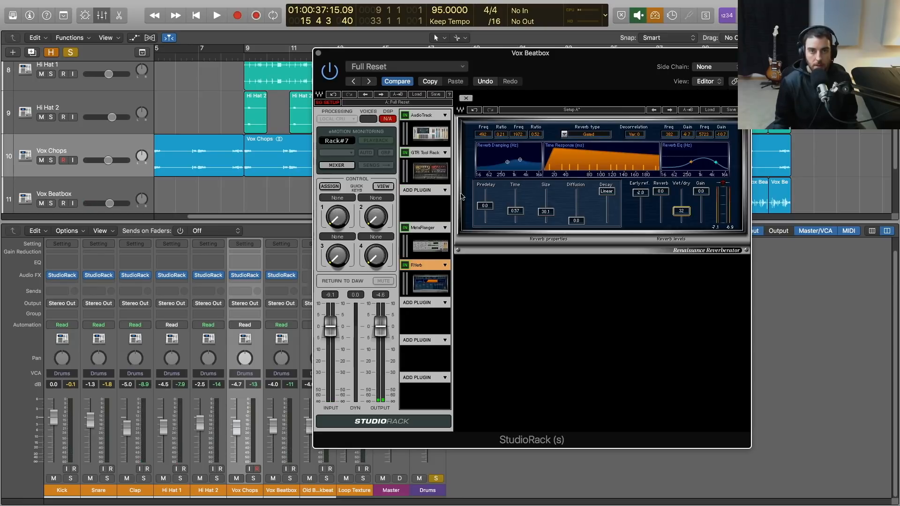
left_click(444, 190)
mouse_move(464, 201)
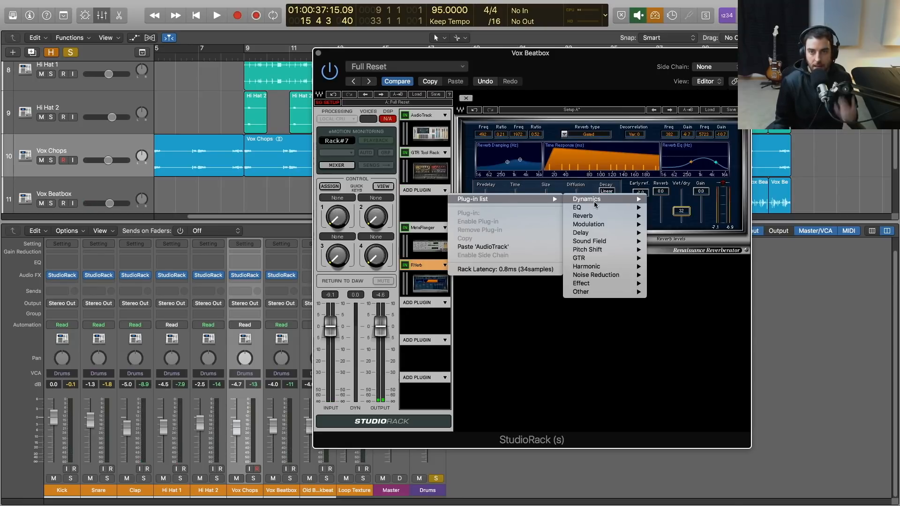
mouse_move(595, 204)
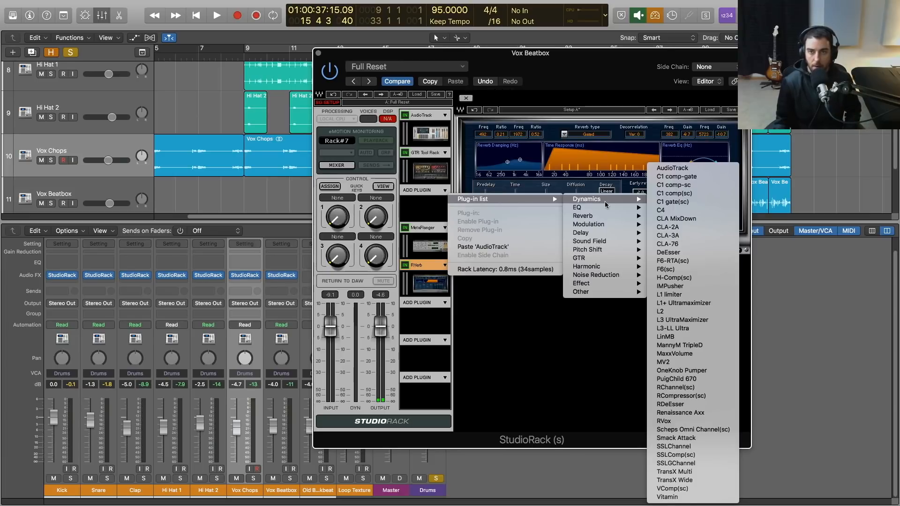
left_click(690, 253)
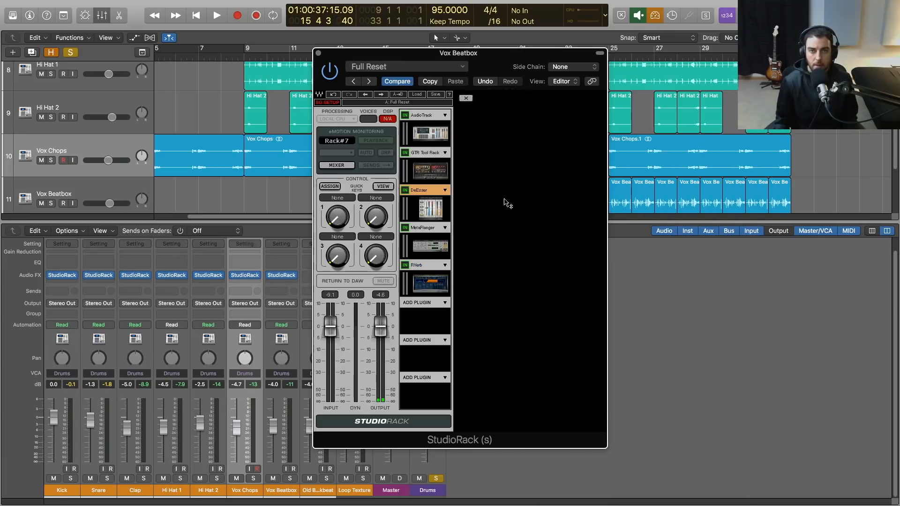
- Try the Male Shh preset in the DeEsser and lower its threshold during playback
left_click(566, 110)
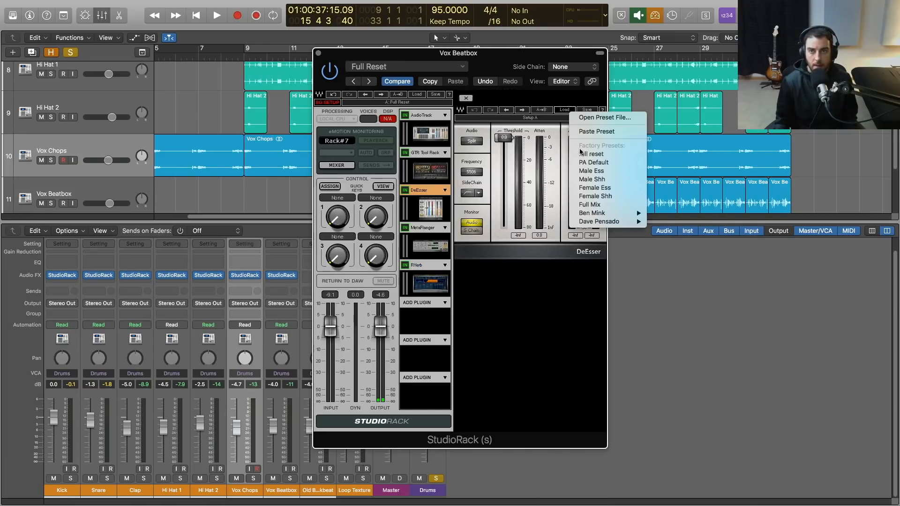
left_click(592, 180)
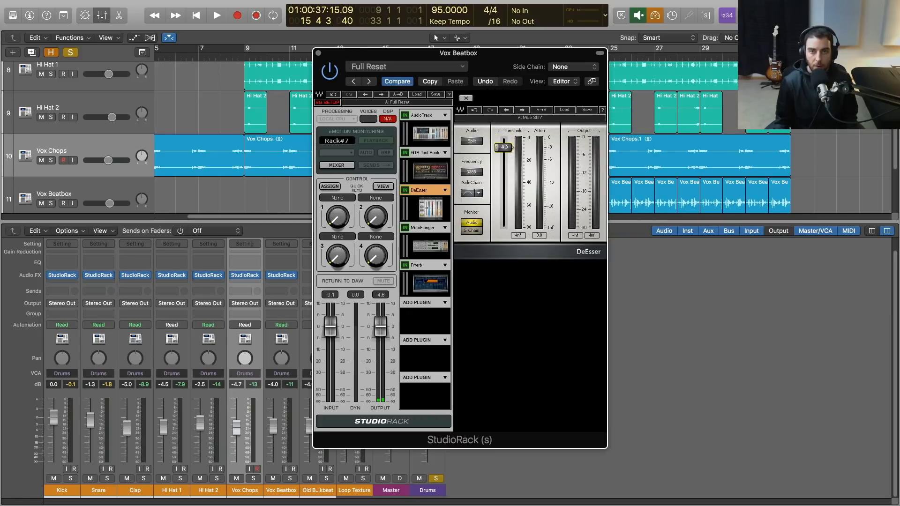
key("space")
mouse_move(507, 169)
left_mouse_down()
mouse_move(505, 194)
mouse_move(506, 180)
left_mouse_up()
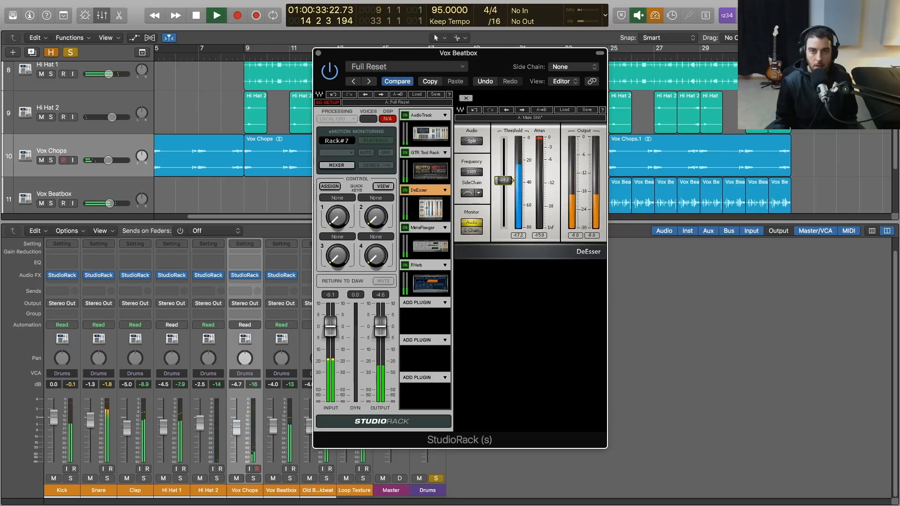
- Load the Male Ess preset in the DeEsser and lower its threshold to about -44 dB
left_click(564, 110)
left_click(592, 171)
mouse_move(504, 180)
left_mouse_down()
mouse_move(472, 169)
mouse_move(500, 189)
left_mouse_up()
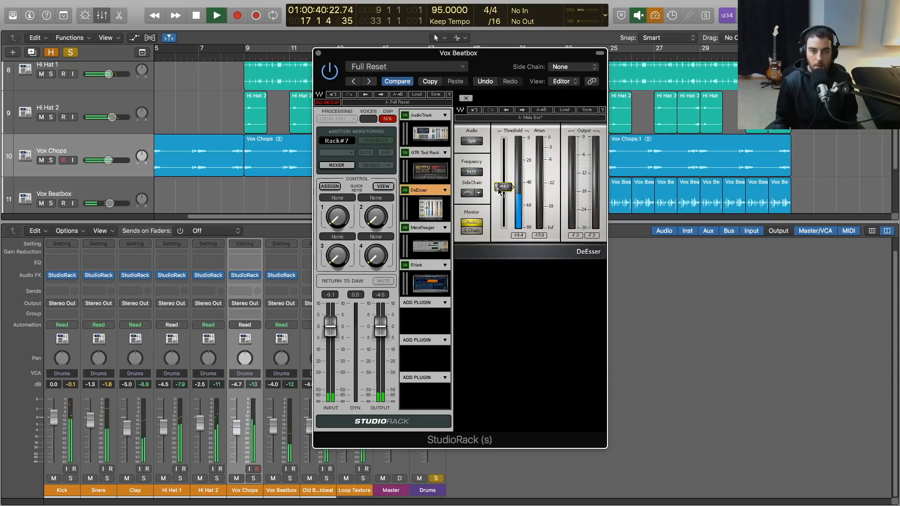
- Cut AudioTrack's EQ band 3 on Vox Beatbox by 3.2 dB at about 6679 Hz during playback
left_click(428, 135)
key("space")
key("space")
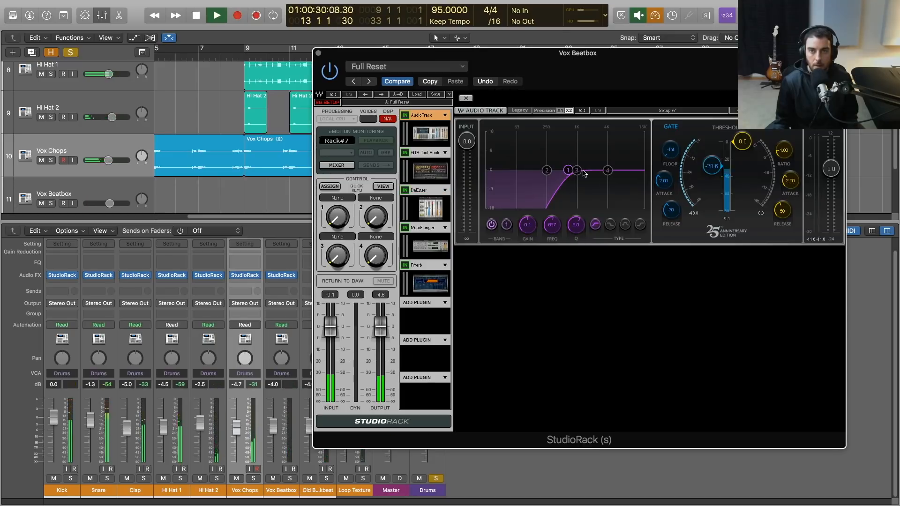
left_click_drag(608, 179, 606, 178)
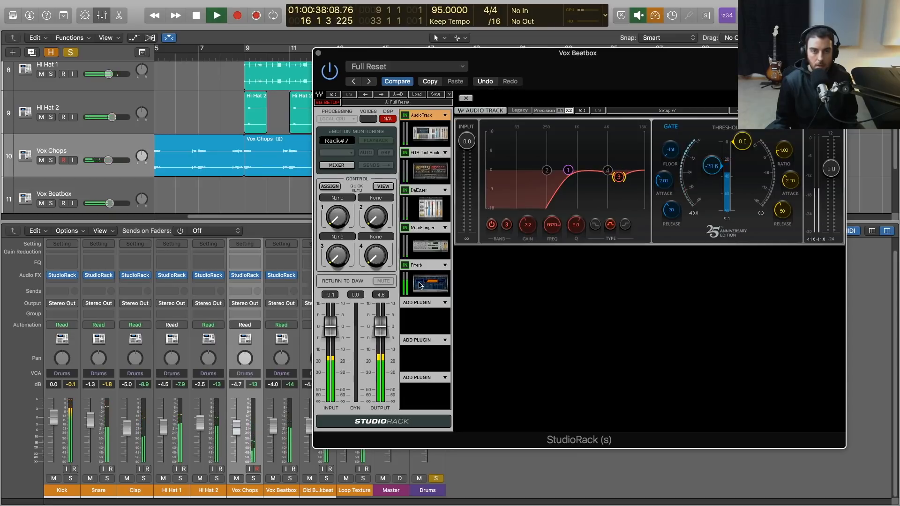
key("space")
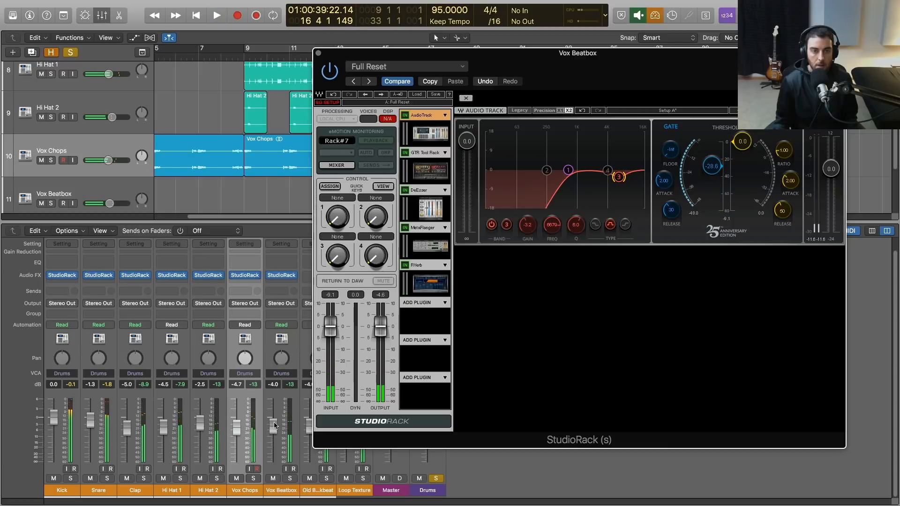
- Lower the Vox Beatbox fader to -7.8 dB while listening in context, and close its StudioRack window
left_click_drag(273, 425, 273, 427)
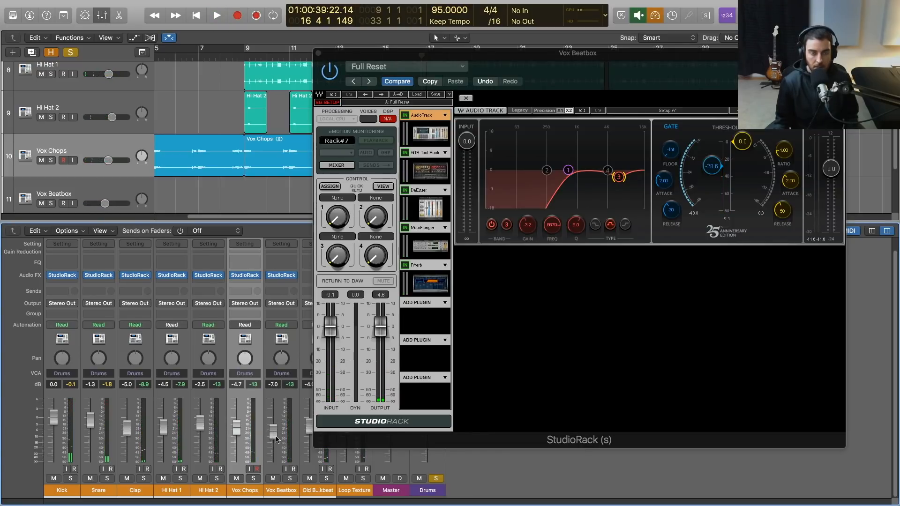
key("space")
left_click_drag(278, 439, 274, 441)
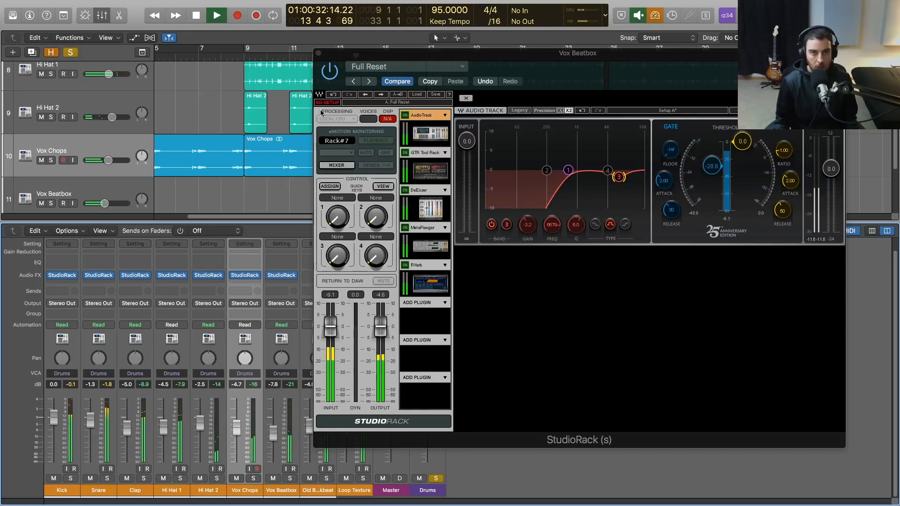
left_click(318, 53)
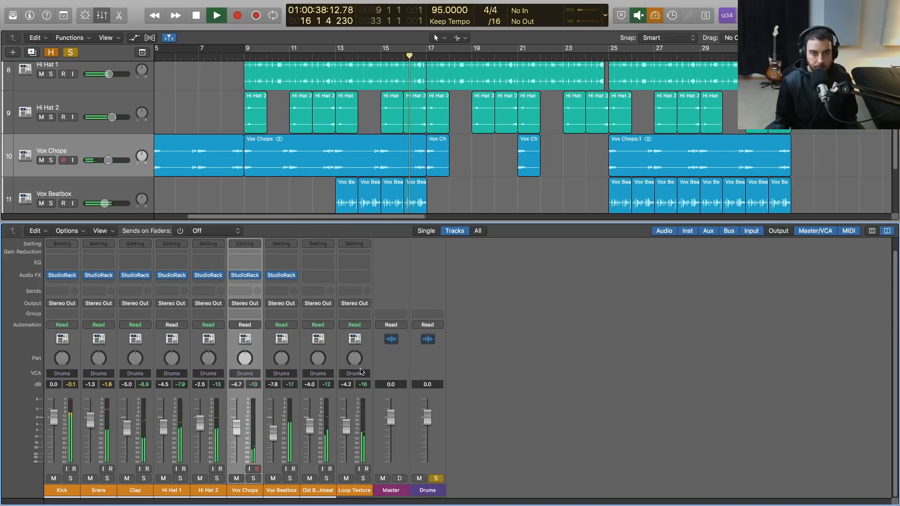
key("space")
- Select and solo Old Breakbeat and Loop Texture, take the Drums channel out of solo, and listen to the two loops
left_click_drag(323, 492, 357, 496)
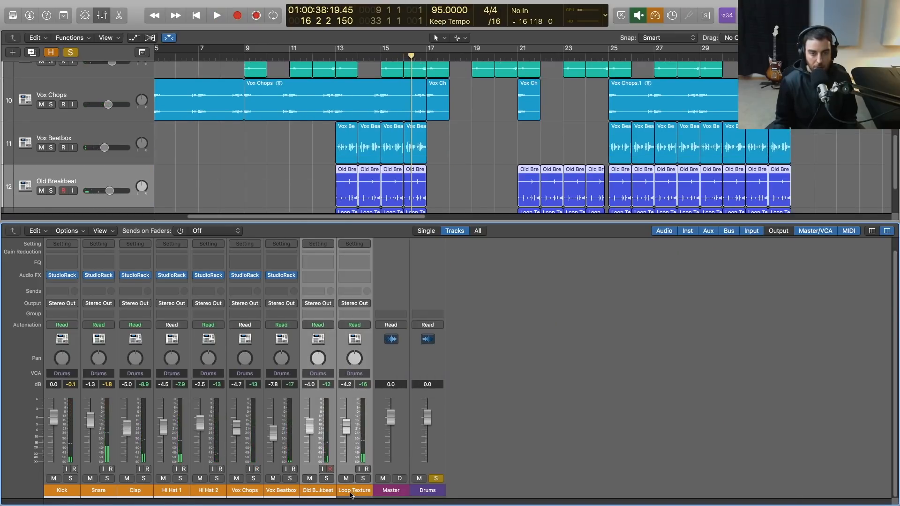
left_click(329, 478)
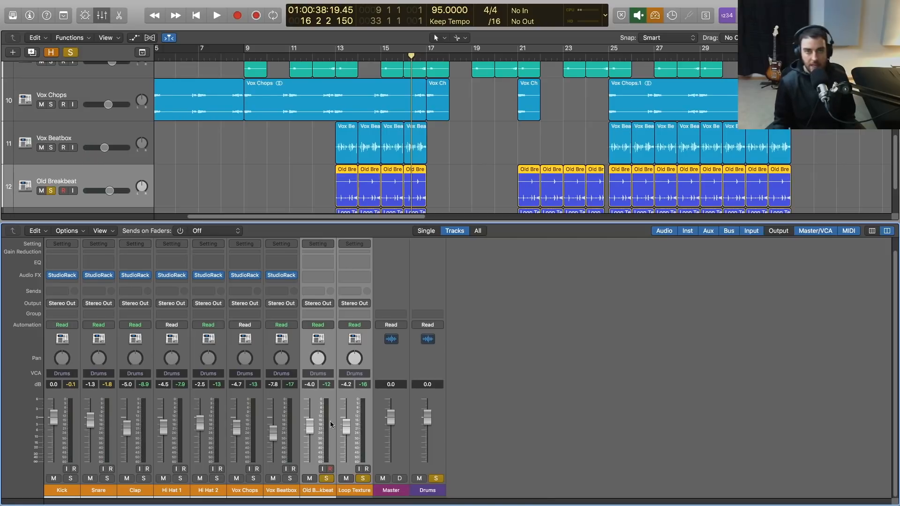
key("shift+space")
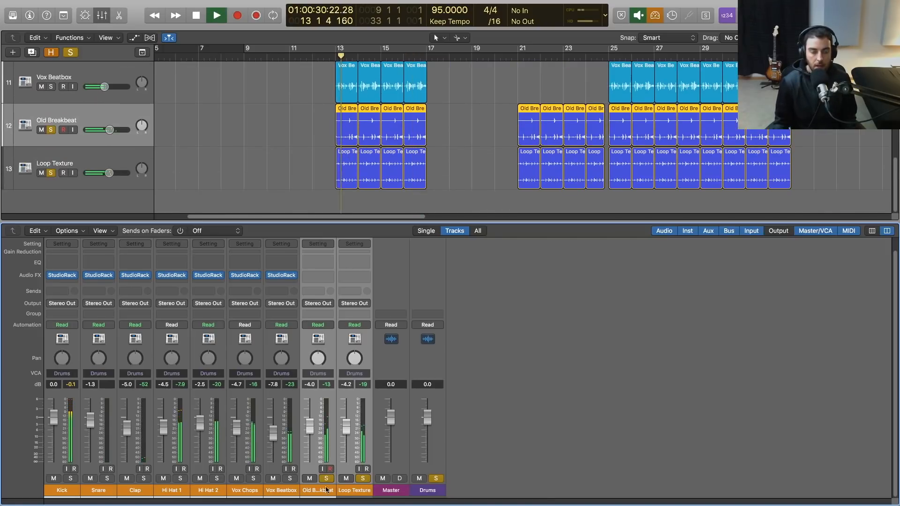
left_click(436, 479)
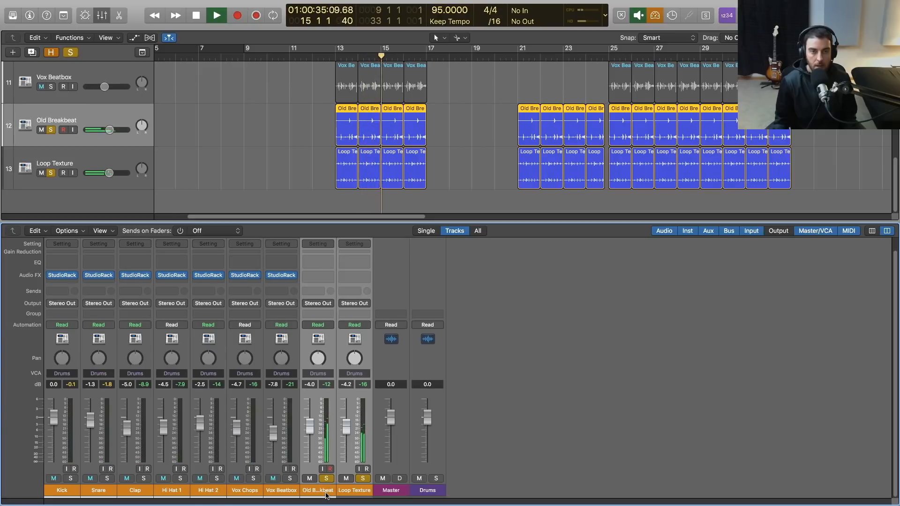
key("space")
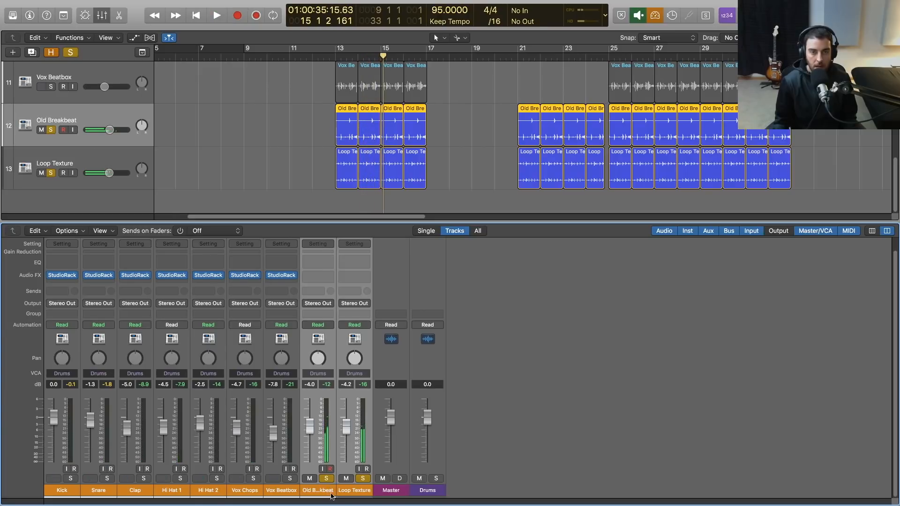
- Route the outputs of Old Breakbeat and Loop Texture to Bus 1 and name the bus channel Loop TExtures
left_click(324, 307)
left_click(453, 257)
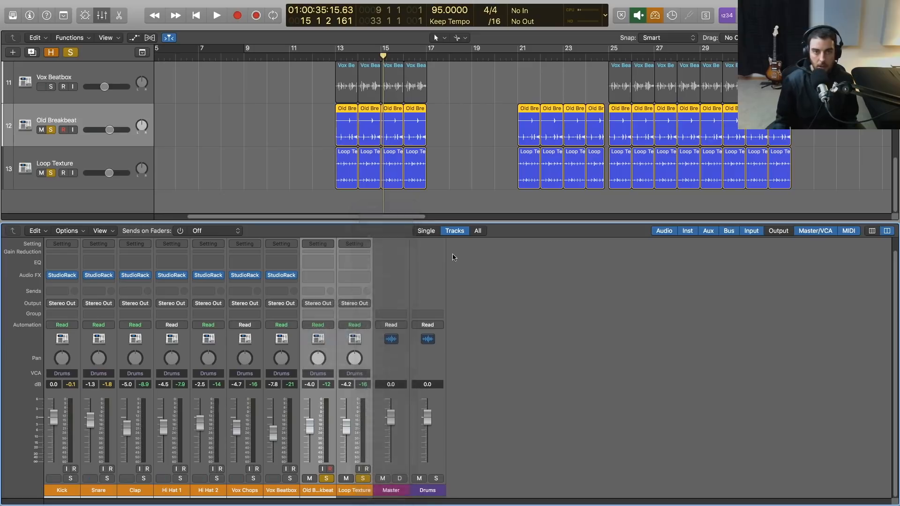
double_click(388, 491)
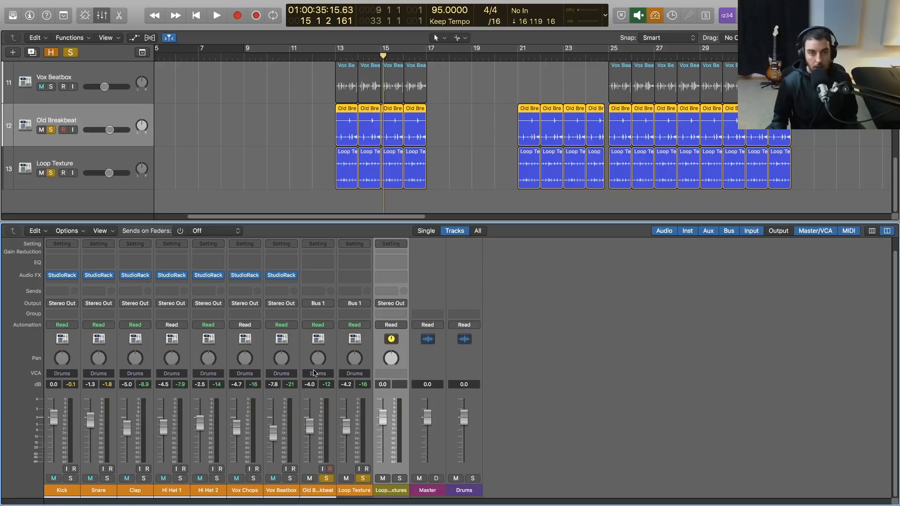
- Insert a stereo StudioRack on the Loop TExtures channel and add AudioTrack to its first slot
left_click(386, 276)
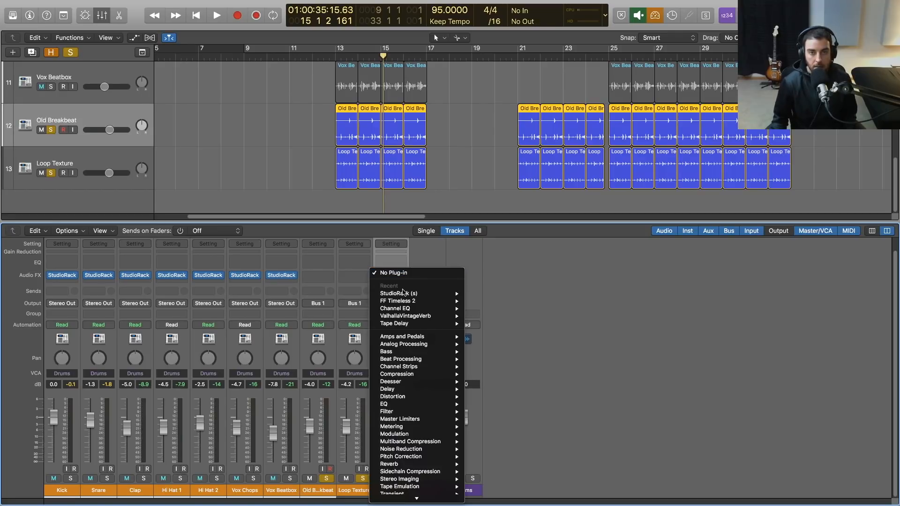
left_click(482, 295)
left_click_drag(80, 15, 558, 60)
key("space")
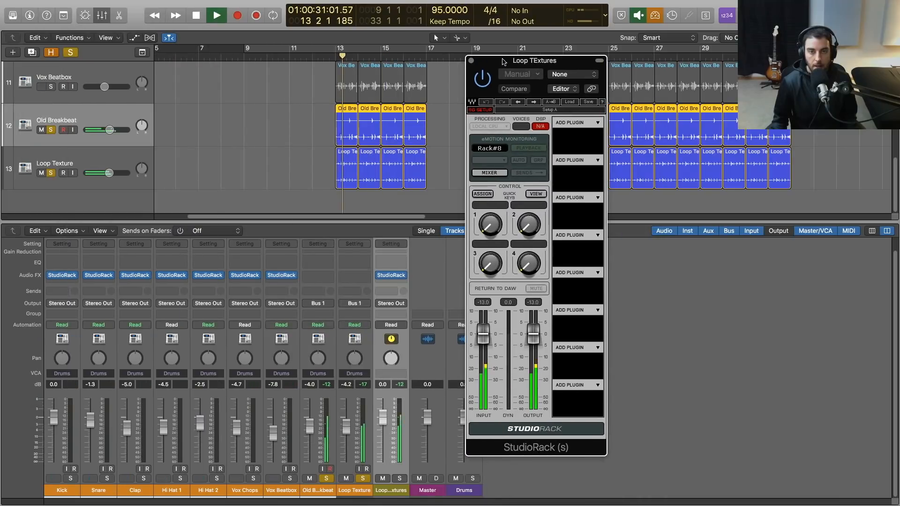
left_click(596, 123)
mouse_move(742, 134)
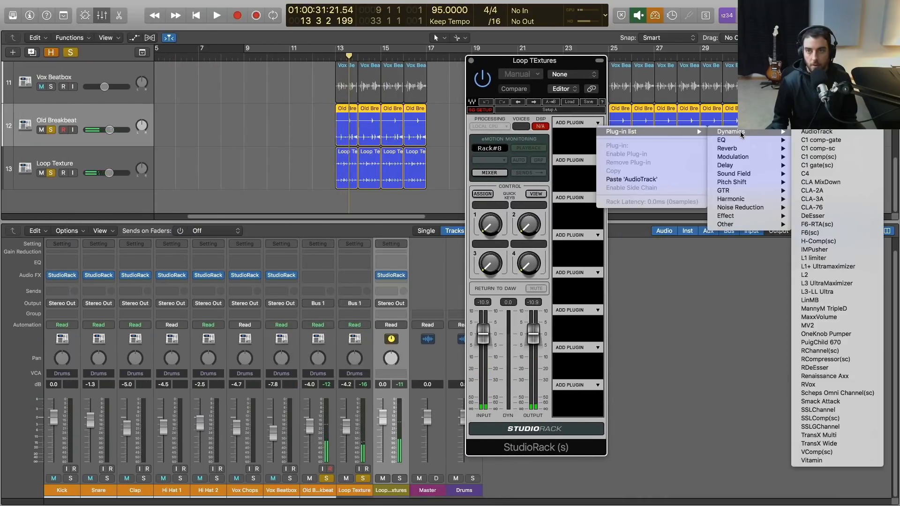
left_click(817, 131)
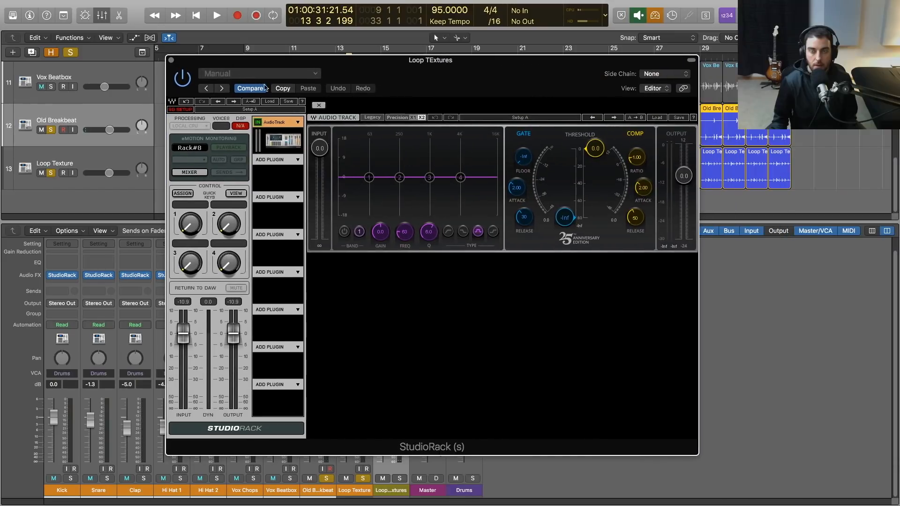
- Enable AudioTrack's EQ band 1 as a high-pass filter at about 677 Hz and listen to the result
left_click(344, 232)
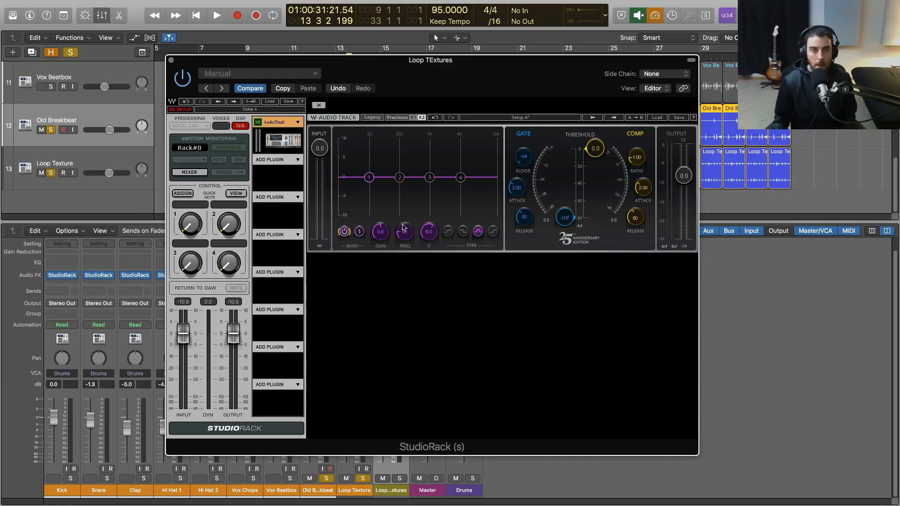
left_click(448, 232)
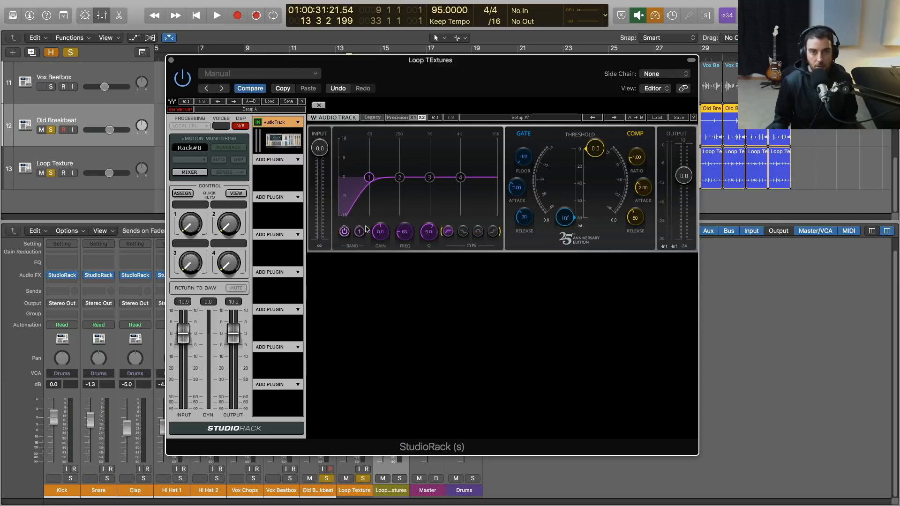
left_click_drag(403, 232, 404, 228)
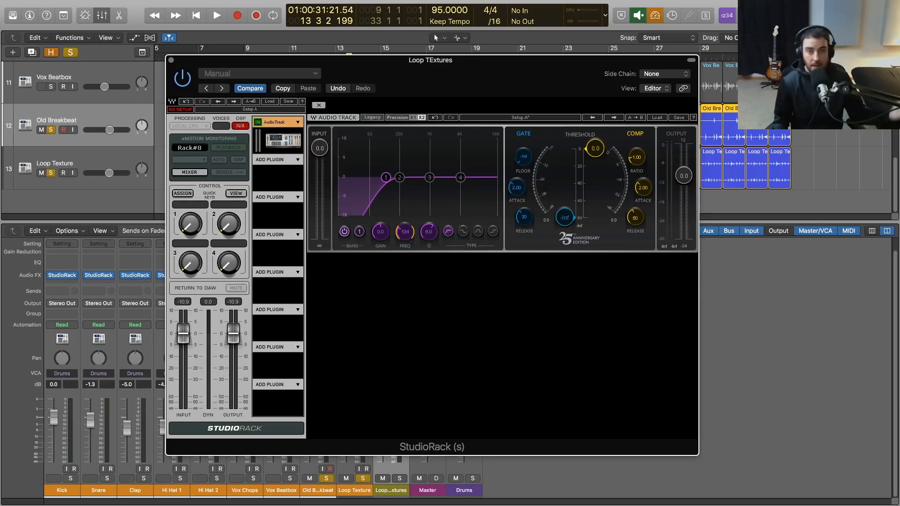
left_click_drag(405, 232, 405, 227)
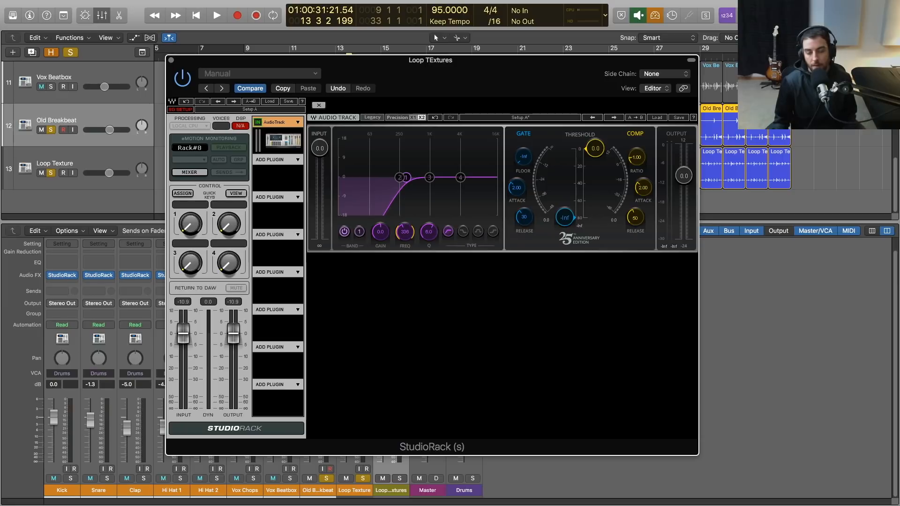
left_click_drag(404, 231, 405, 228)
key("space")
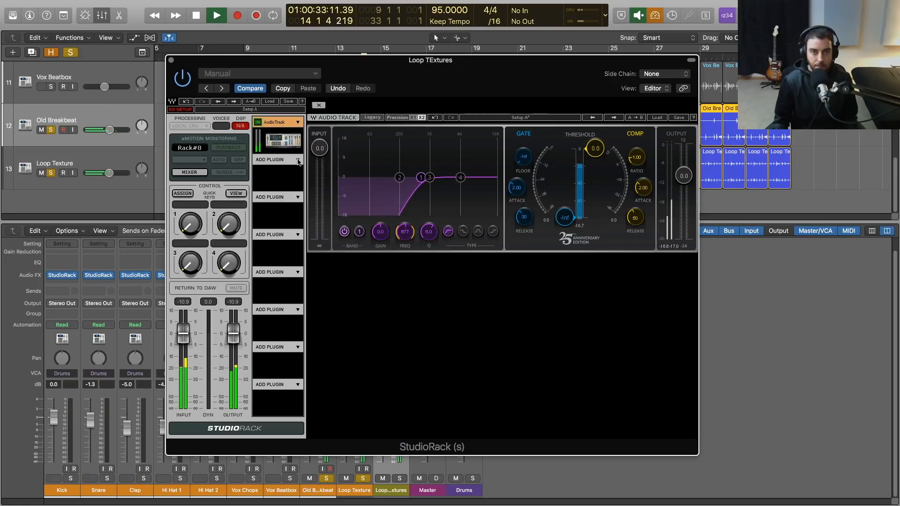
key("space")
- Add H-Delay to the second rack slot on Loop TExtures and switch on its ping-pong mode
left_click(298, 160)
mouse_move(332, 170)
mouse_move(450, 201)
left_click(498, 210)
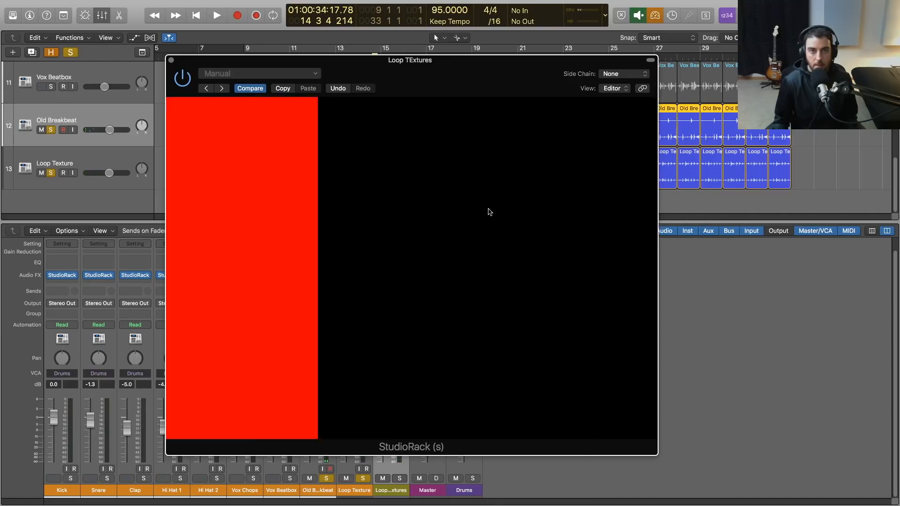
left_click(478, 135)
key("space")
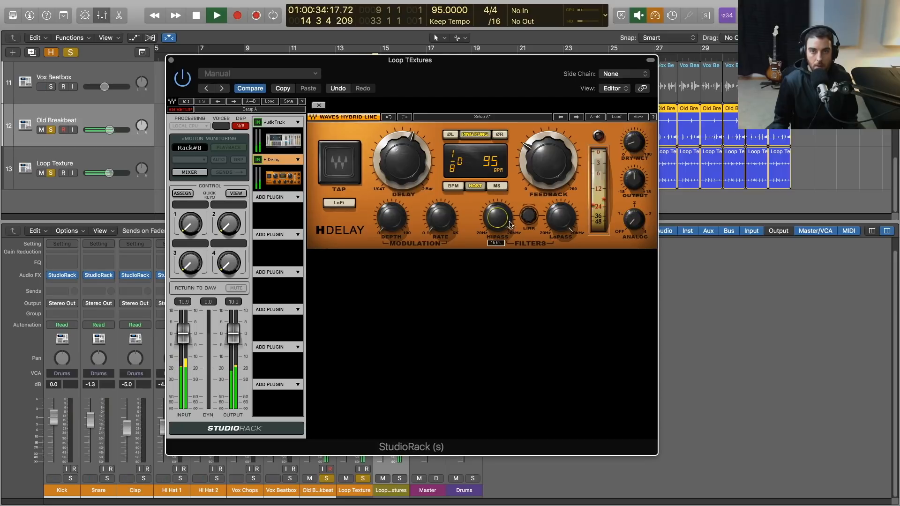
- Lower H-Delay's high-pass and low-pass filter frequencies during playback, and close the StudioRack window
left_click_drag(495, 227, 496, 281)
key("space")
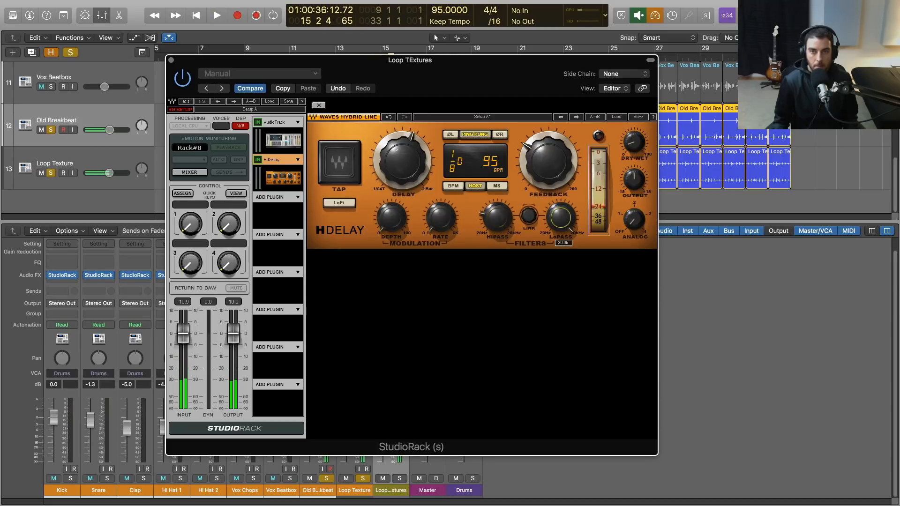
left_click_drag(561, 219, 561, 224)
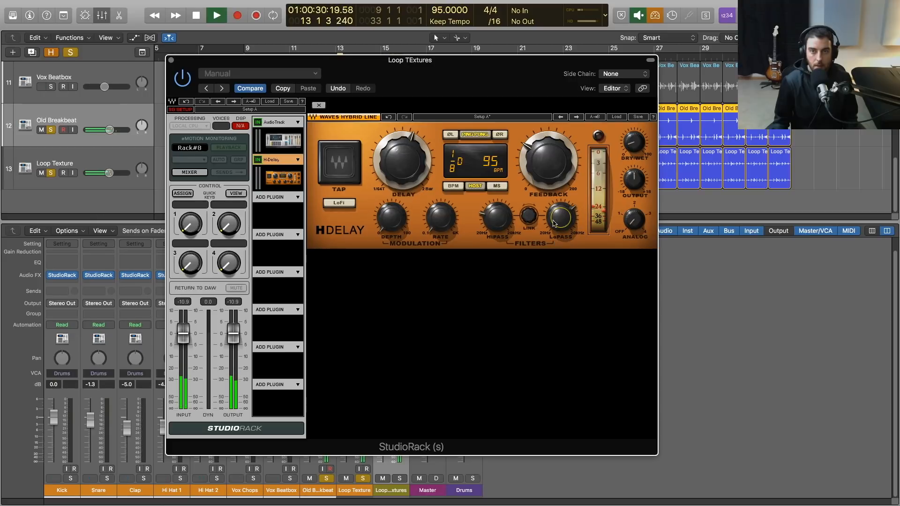
left_click(168, 60)
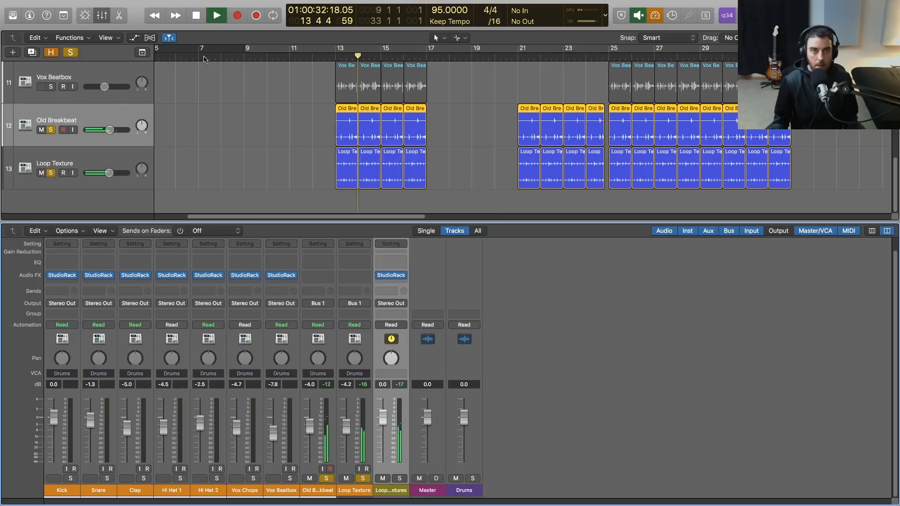
- Take Old Breakbeat and Loop Texture out of solo and lower the Loop TExtures fader to -1.3 dB during full playback
key("space")
left_click(325, 479)
left_click(363, 479)
key("space")
left_click_drag(383, 416, 383, 426)
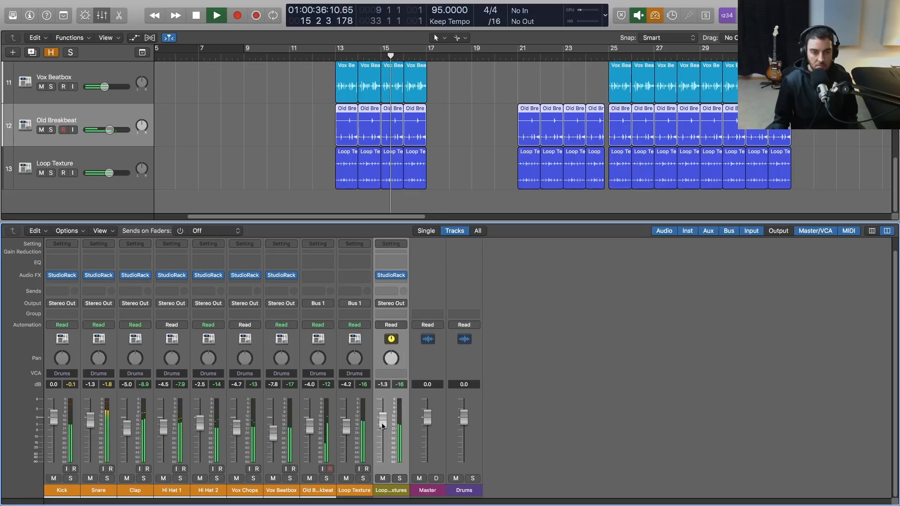
scroll(458, 121, "up", 2)
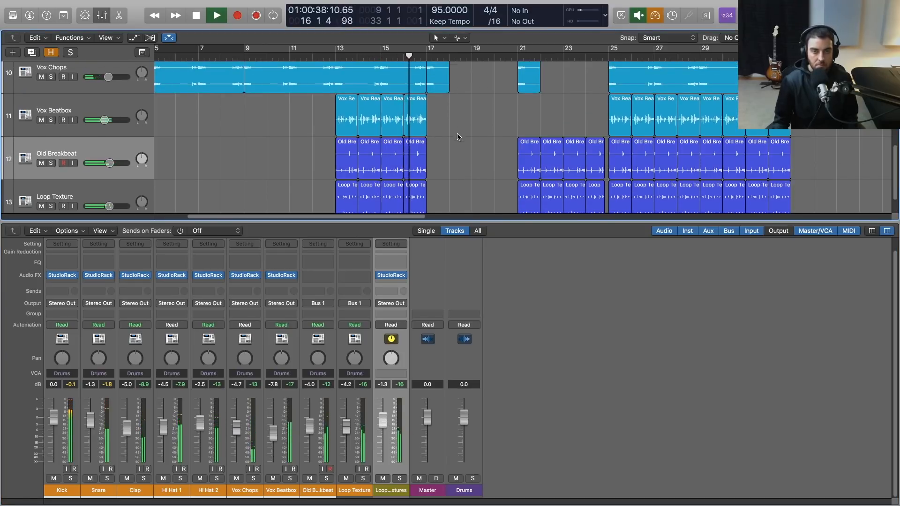
scroll(458, 136, "down", 2)
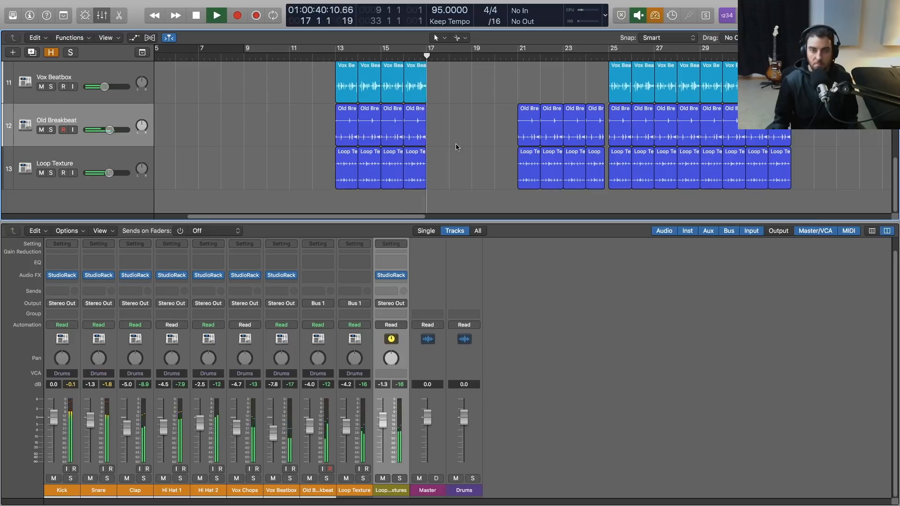
- Open the Kick channel's StudioRack and move its window aside to review the plugin chain
left_click(62, 275)
left_click_drag(380, 95, 562, 76)
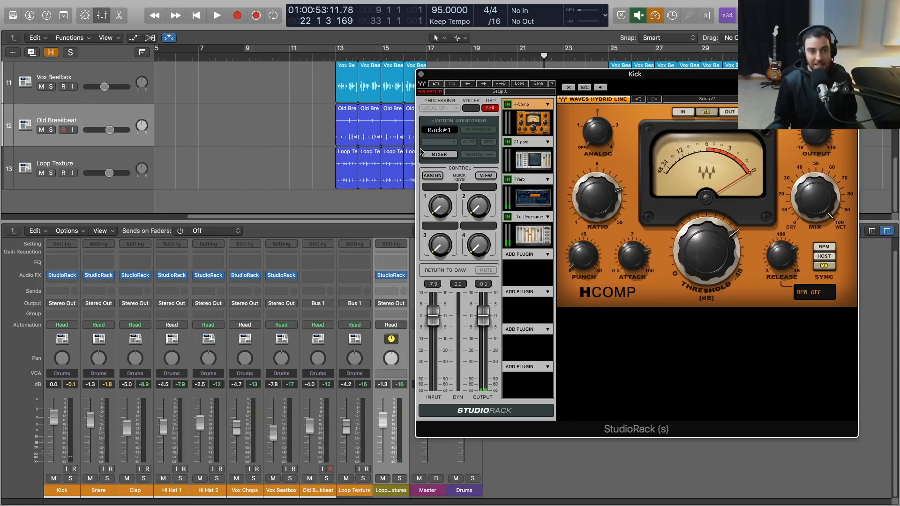
- Bypass StudioRack on all the drum channels and play from bar 13 to hear the unprocessed mix, briefly soloing Drums
mouse_move(437, 79)
left_mouse_down()
mouse_move(468, 83)
mouse_move(451, 82)
left_mouse_up()
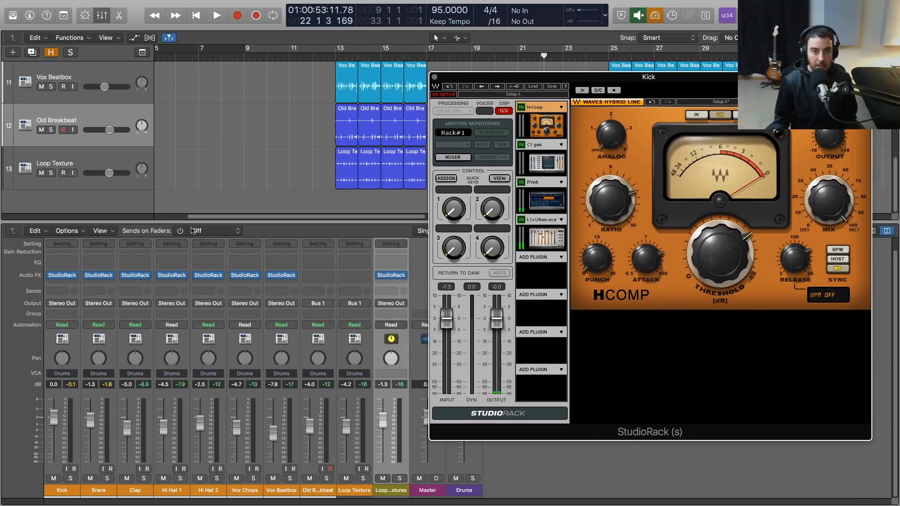
left_click_drag(122, 277, 352, 277)
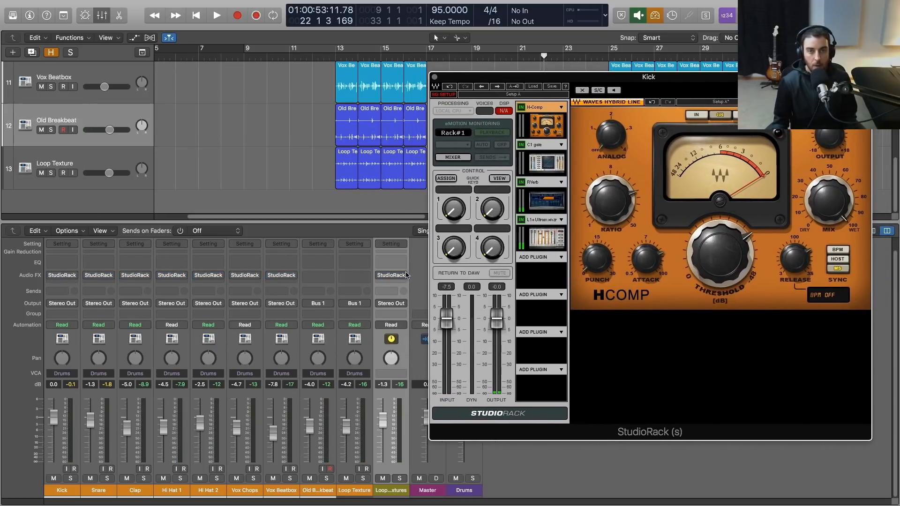
double_click(339, 56)
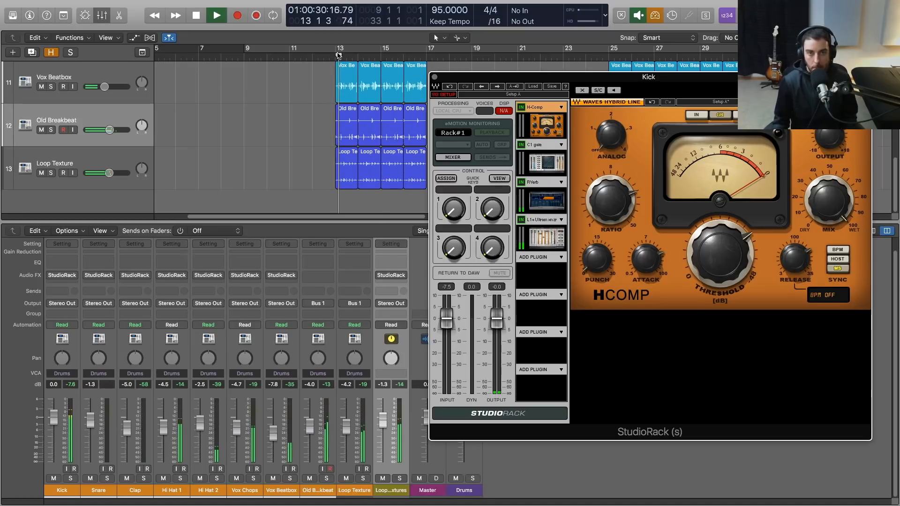
left_click(473, 479)
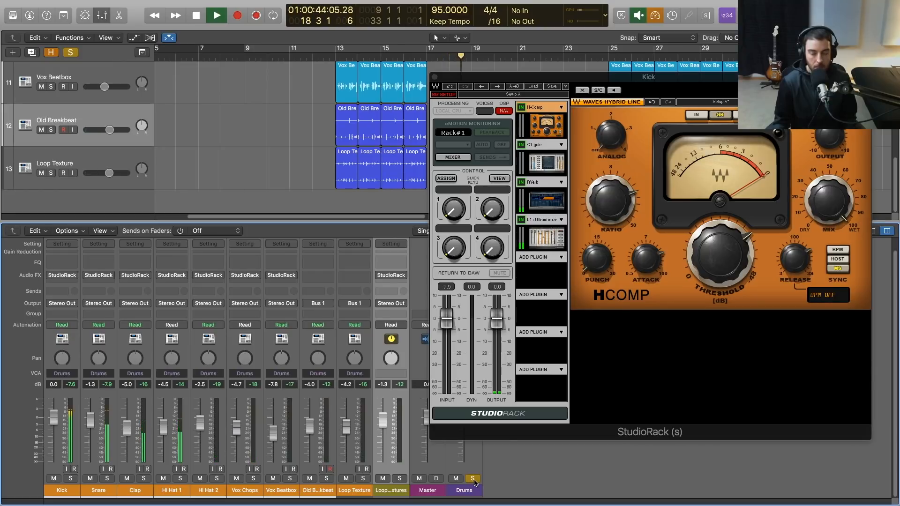
key("space")
left_click(473, 479)
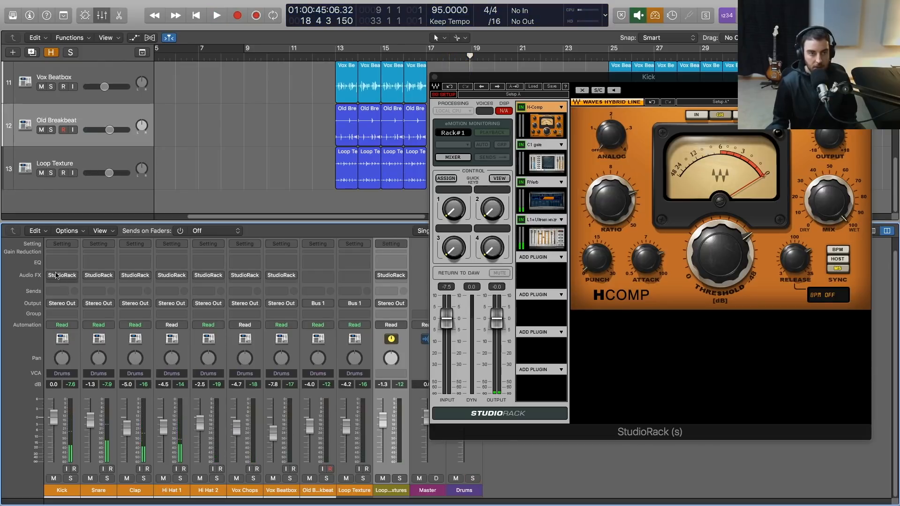
- Re-enable StudioRack on all the drum channels and restart playback to compare the processed mix
left_click_drag(50, 276, 342, 275)
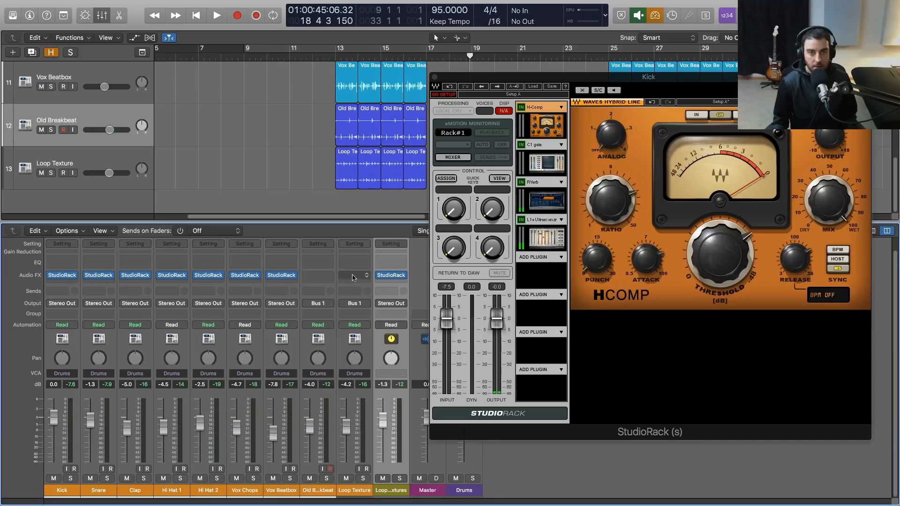
key("space")
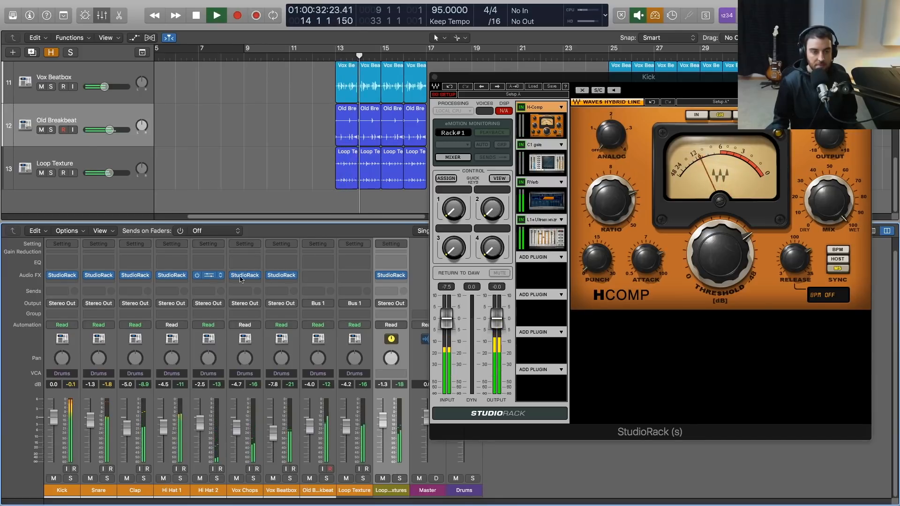
- Review the Vox Chops StudioRack beside the Kick one, solo the Drums channel, and close both plugin windows
left_click(258, 275)
left_click_drag(379, 64, 232, 56)
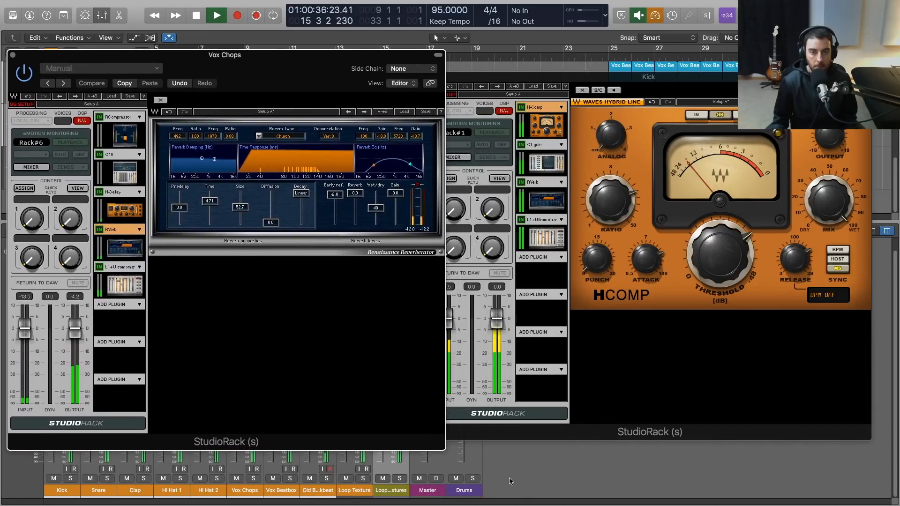
left_click(472, 479)
left_click_drag(507, 78, 503, 76)
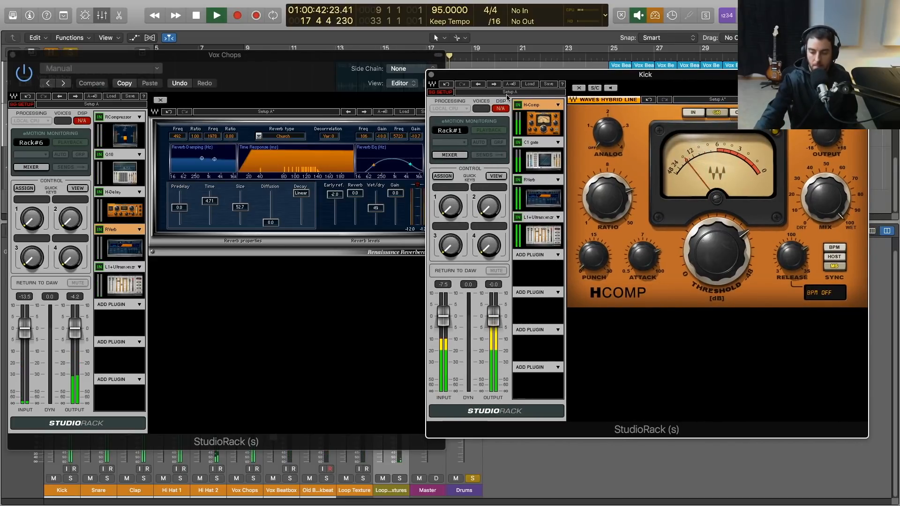
left_click(431, 74)
left_click_drag(117, 50, 325, 77)
left_click(220, 81)
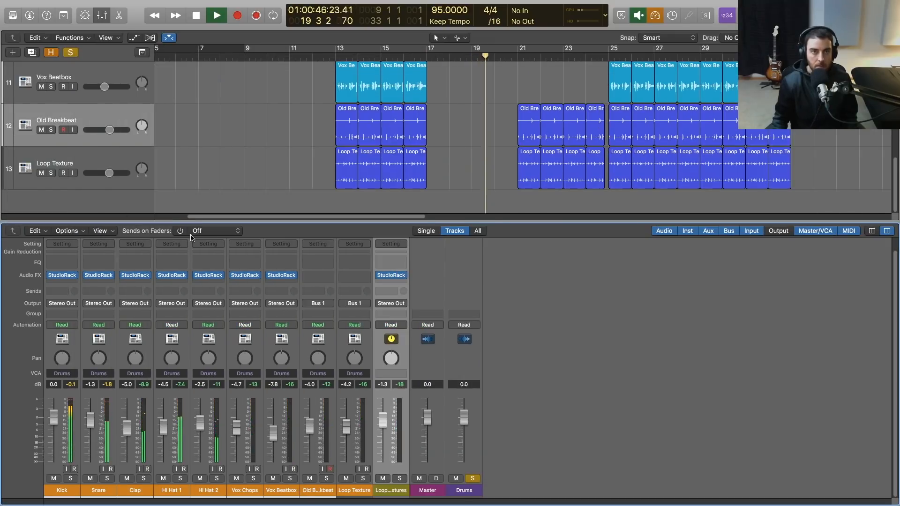
- Open the Hi Hat 1 StudioRack during playback, display its Doubler2 plugin, and move the window aside
left_click(173, 277)
left_click(124, 152)
left_click_drag(264, 21, 463, 75)
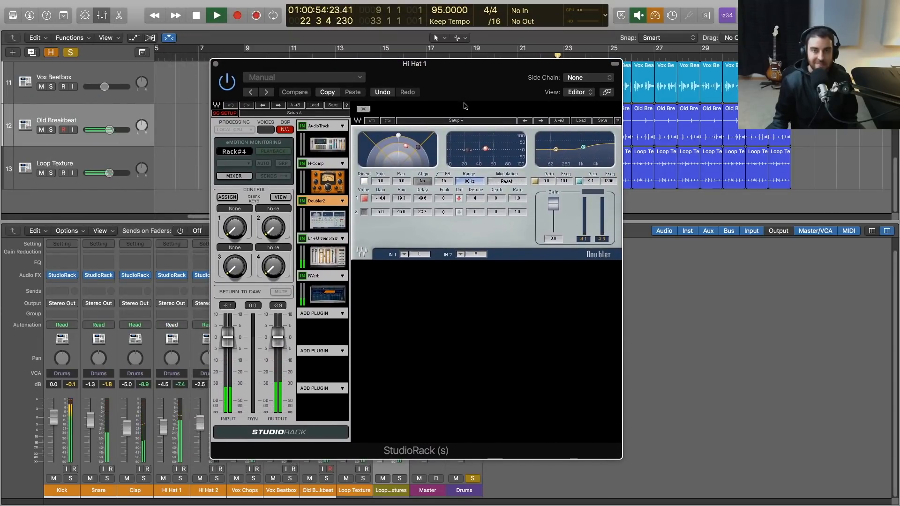
left_click_drag(438, 66, 366, 73)
- Open the Snare StudioRack, place it beside the Hi Hat 1 window to review both chains, and stop playback
left_click(98, 275)
left_click_drag(584, 101, 589, 77)
left_click_drag(413, 70, 312, 76)
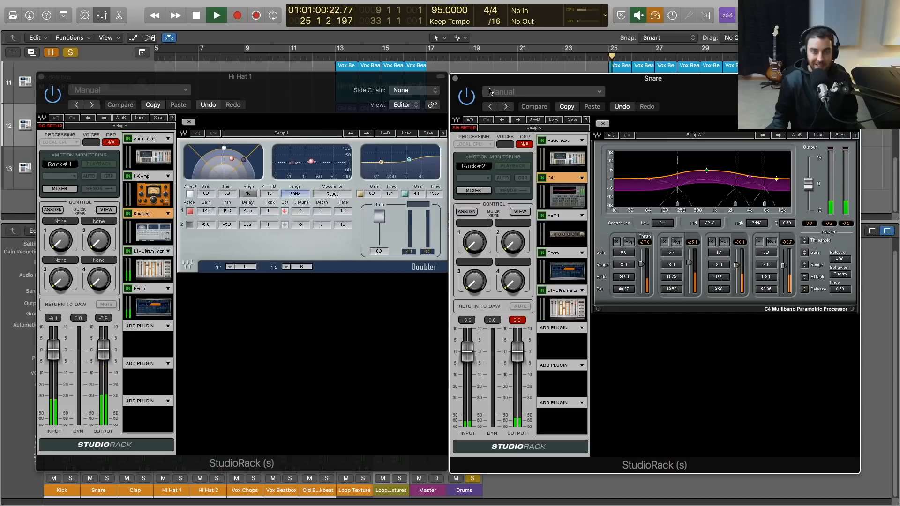
key("space")
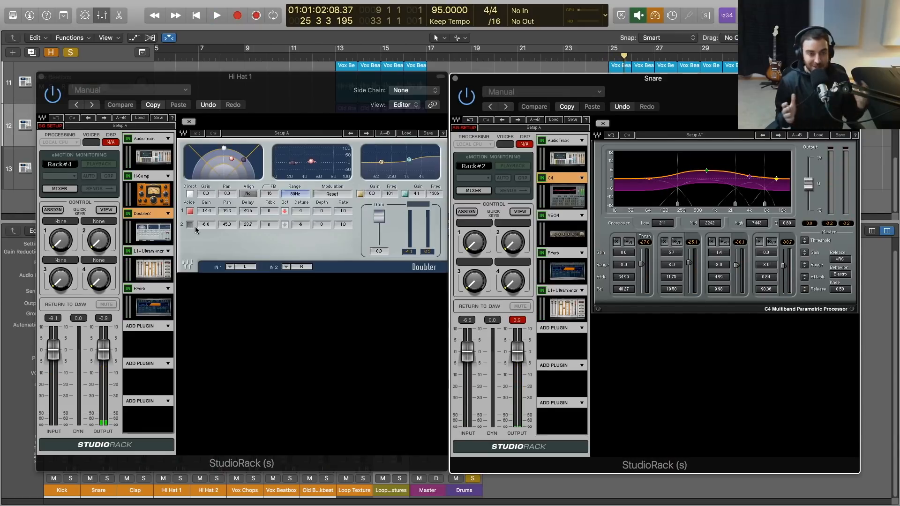